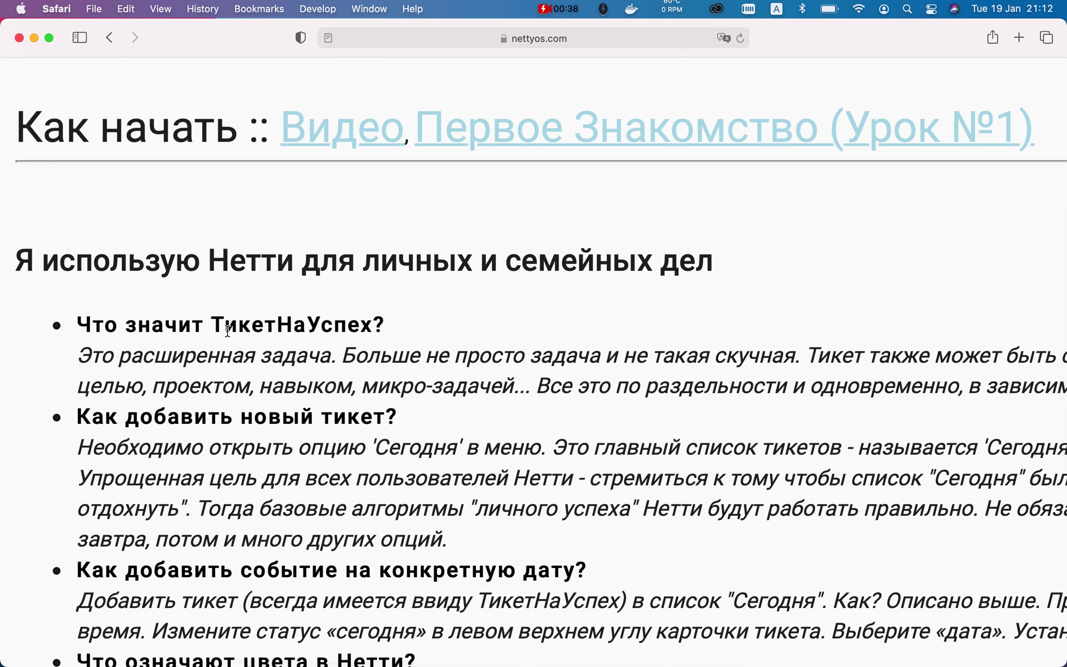
Read the question "Что значит ТикетНаУспех?" in the guide's section on personal and family matters
{"action": "left_click_drag", "start_coordinate": [79, 325], "coordinate": [381, 326]}
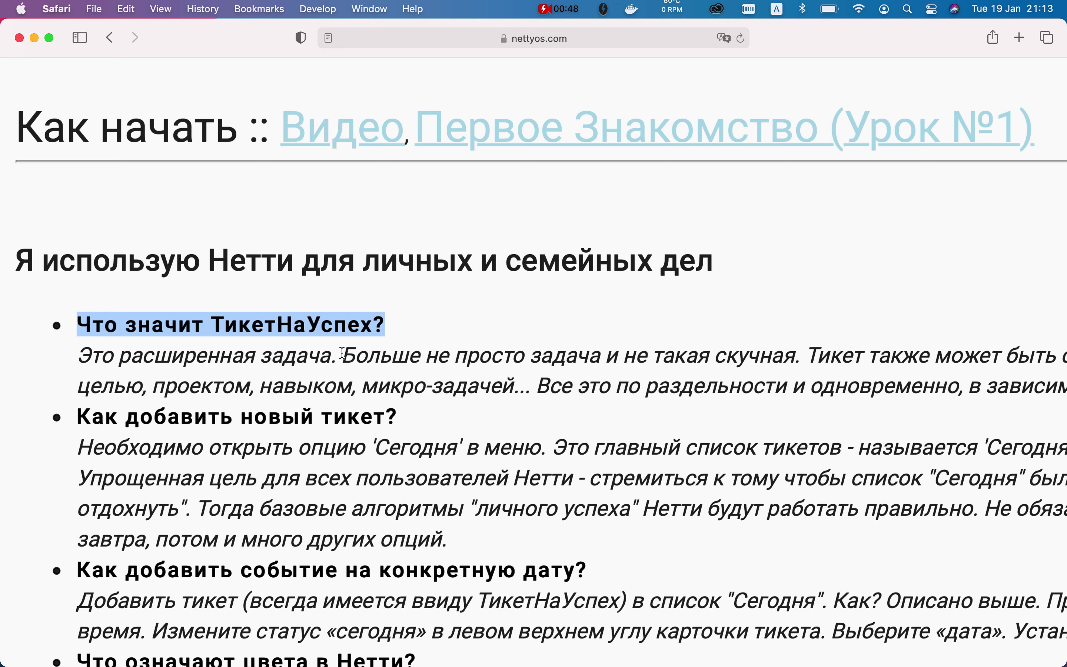
{"action": "left_click", "coordinate": [306, 360]}
{"action": "key", "text": "super+minus"}
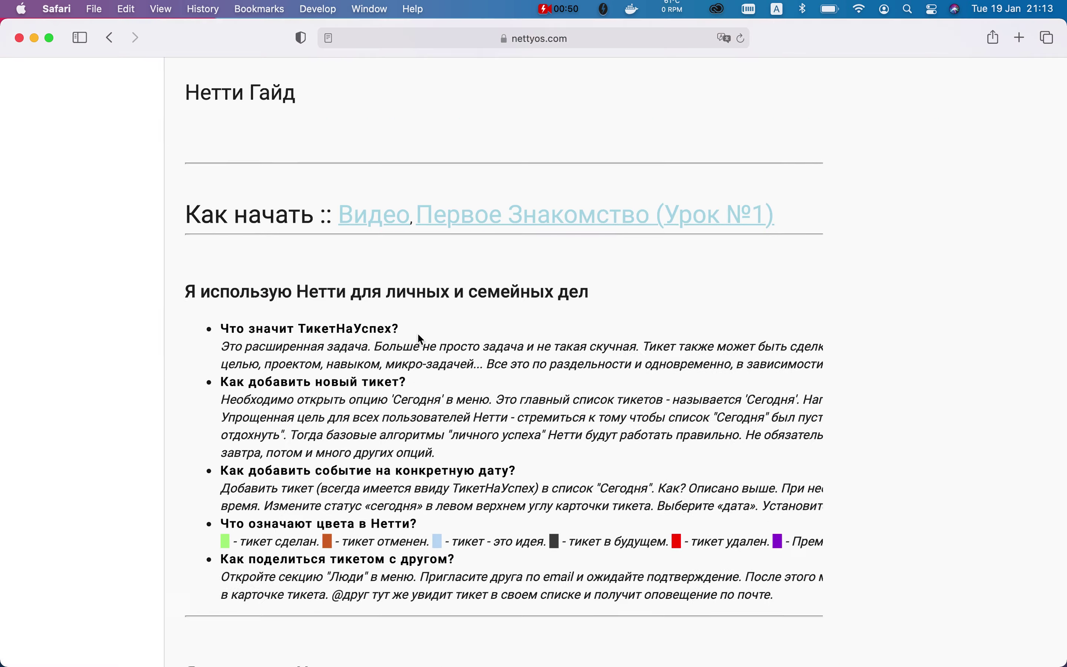
{"action": "key", "text": "super+minus"}
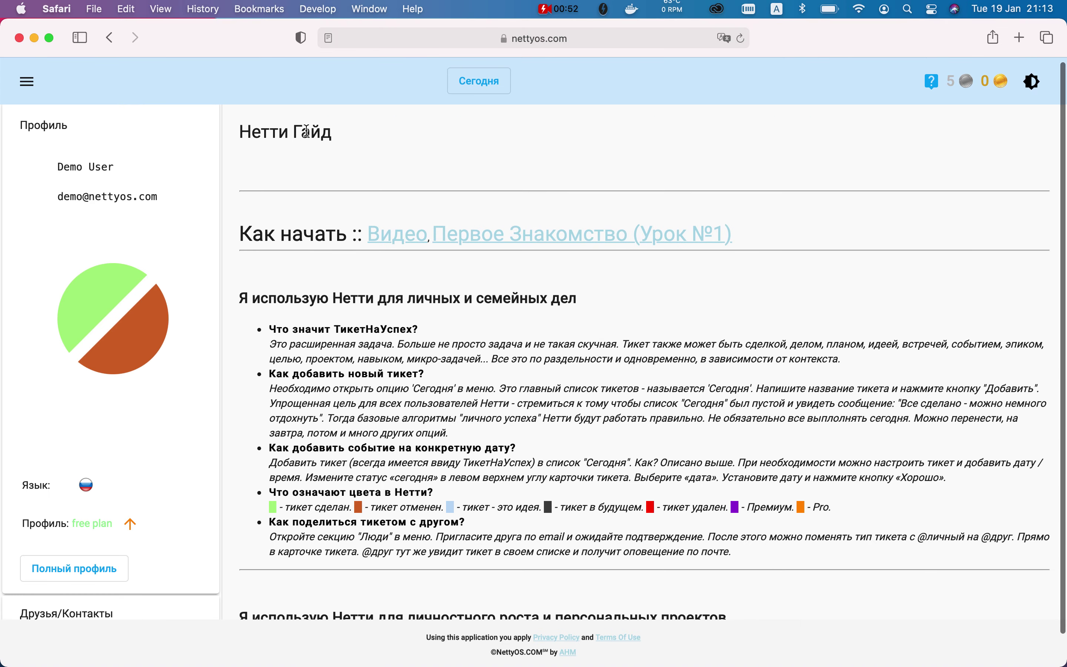
Open the Гайд page of the nettyos section
{"action": "left_click", "coordinate": [26, 81]}
{"action": "mouse_move", "coordinate": [50, 132]}
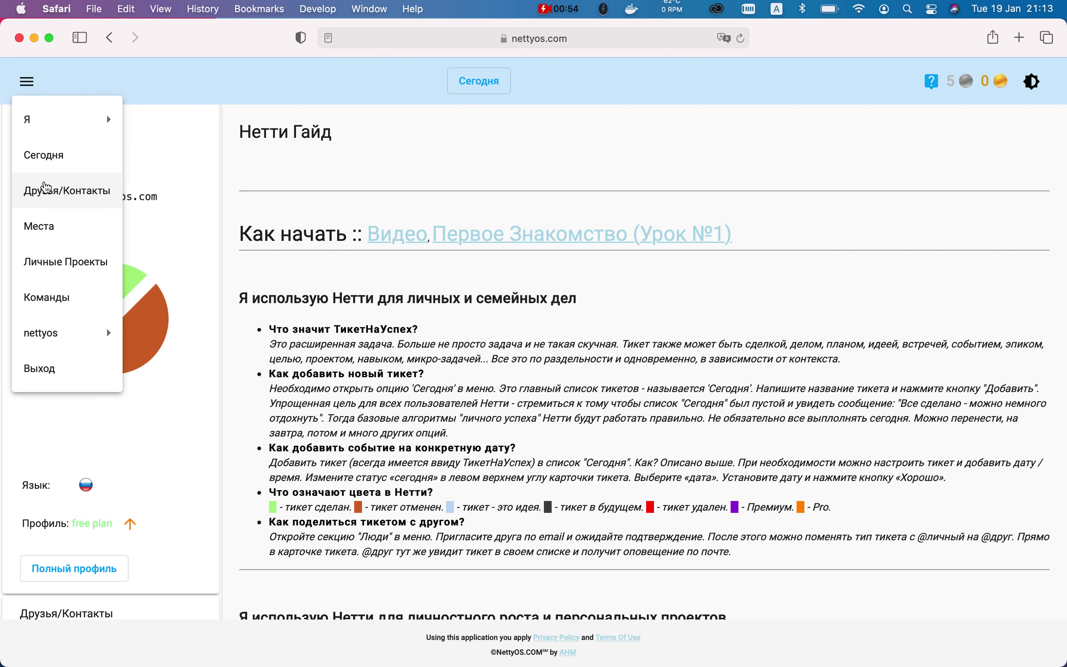
{"action": "mouse_move", "coordinate": [66, 334]}
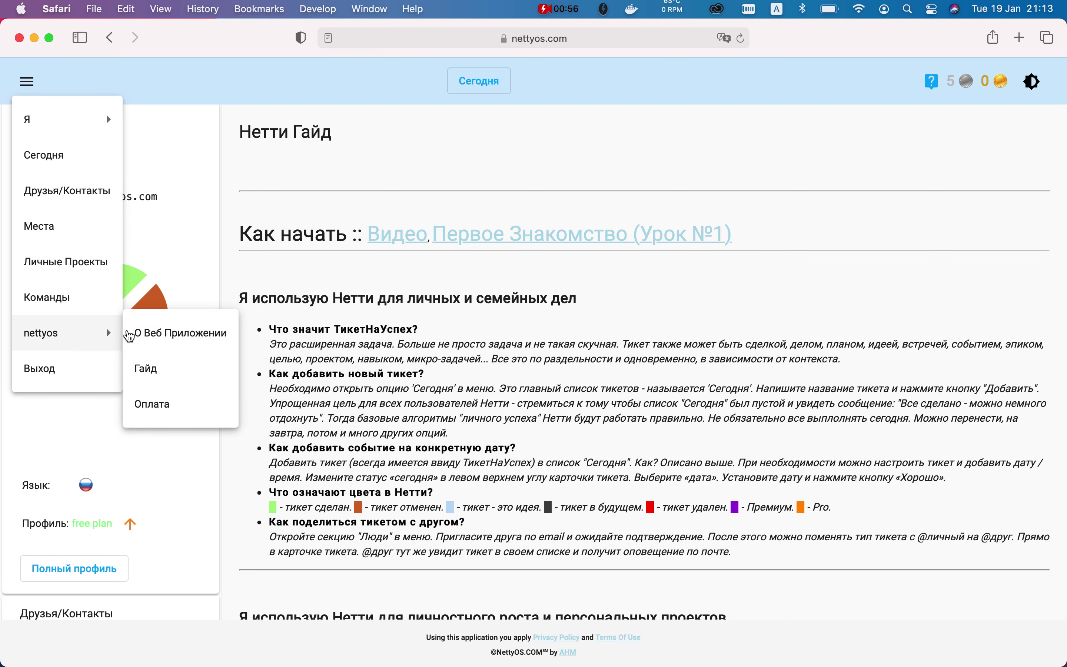
{"action": "left_click", "coordinate": [148, 369]}
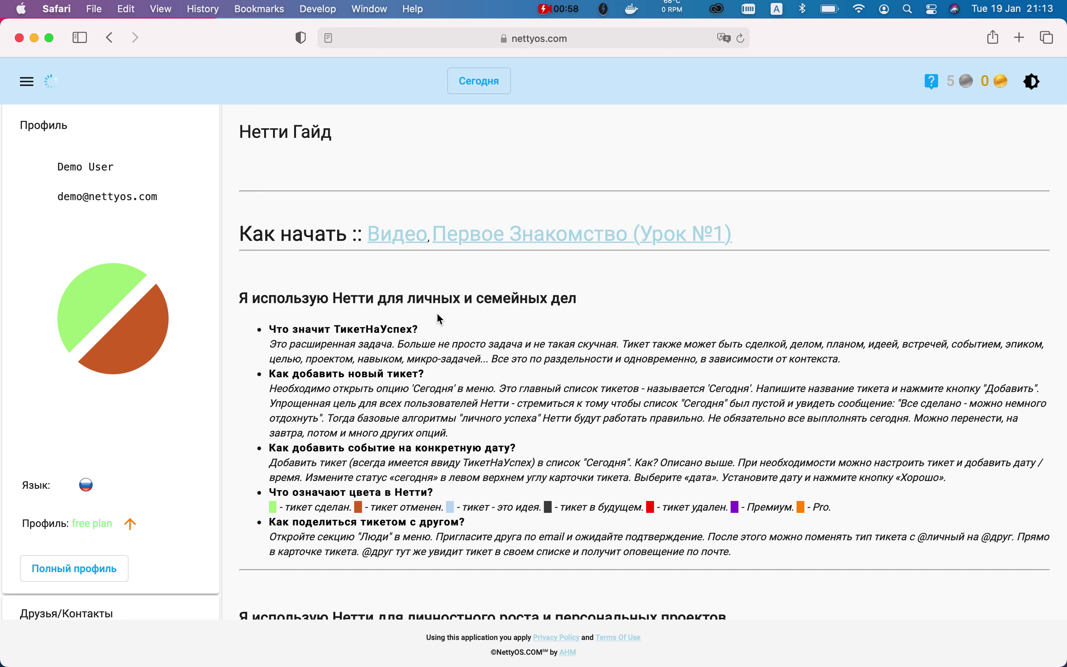
Examine the guide's explanation of what a ТикетНаУспех is and what it can stand for
{"action": "scroll", "coordinate": [437, 312], "scroll_direction": "up", "scroll_amount": 5}
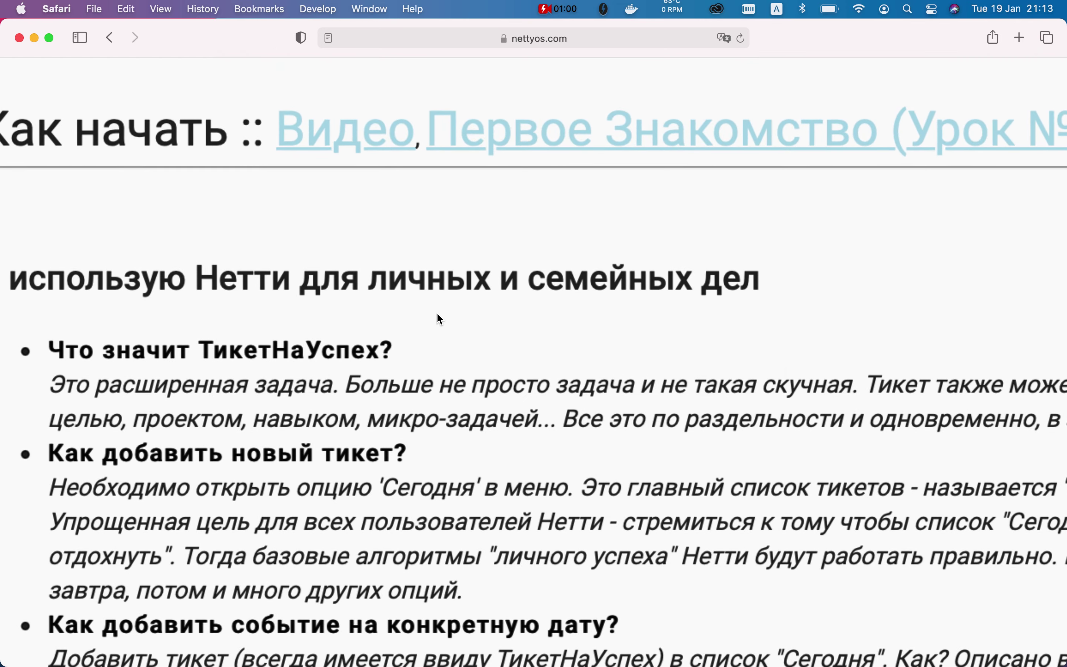
{"action": "scroll", "coordinate": [440, 319], "scroll_direction": "down", "scroll_amount": 4}
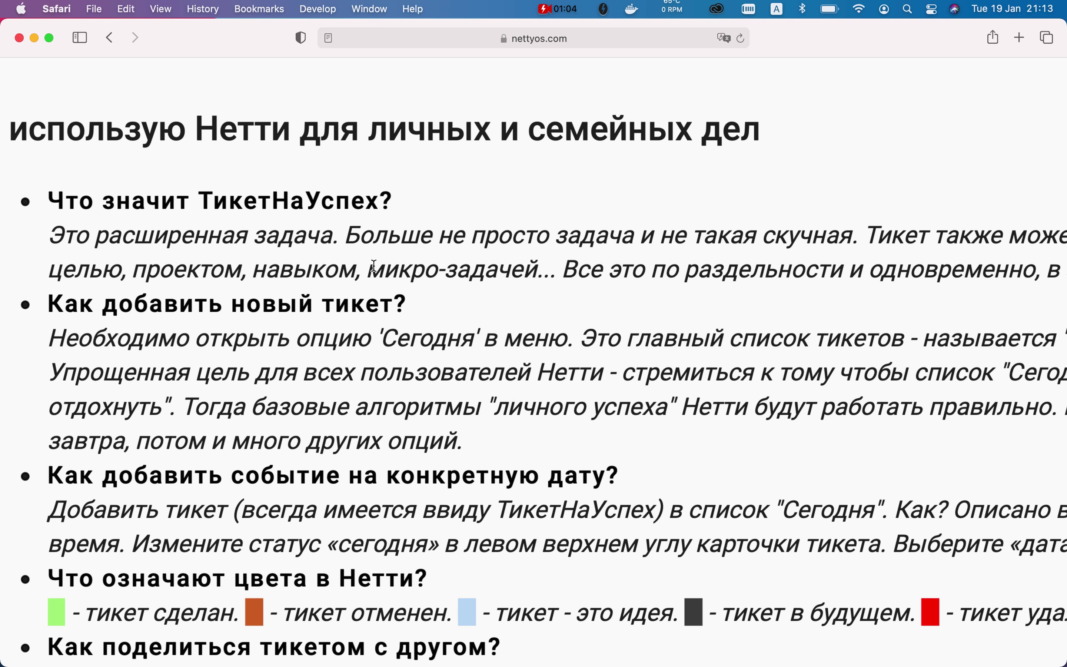
{"action": "scroll", "coordinate": [640, 256], "scroll_direction": "right", "scroll_amount": 5}
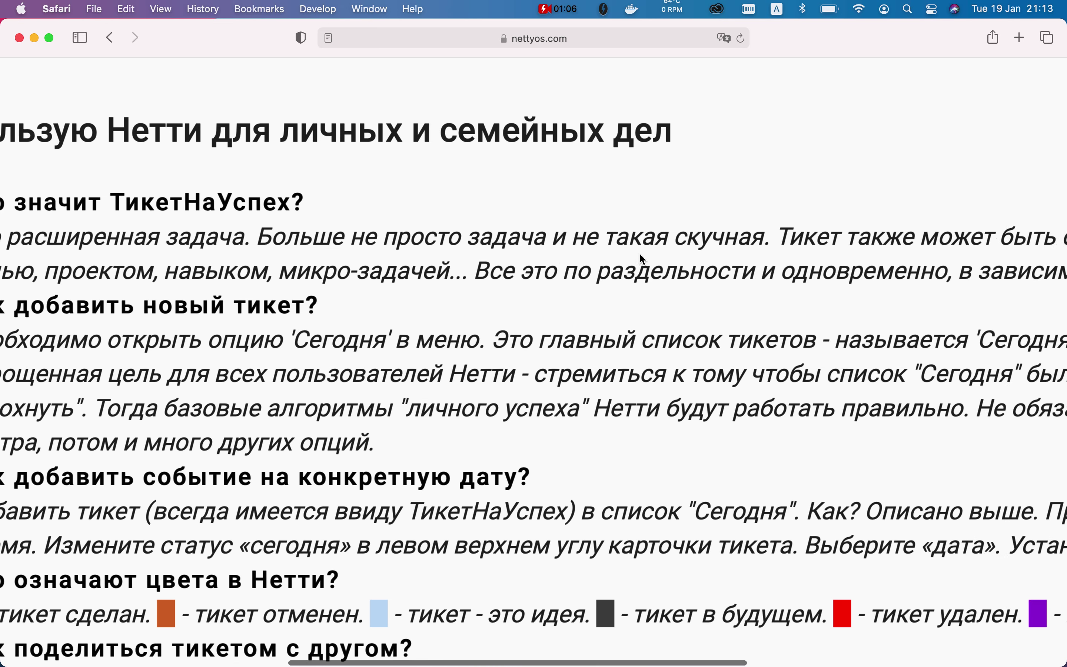
{"action": "scroll", "coordinate": [640, 255], "scroll_direction": "right", "scroll_amount": 7}
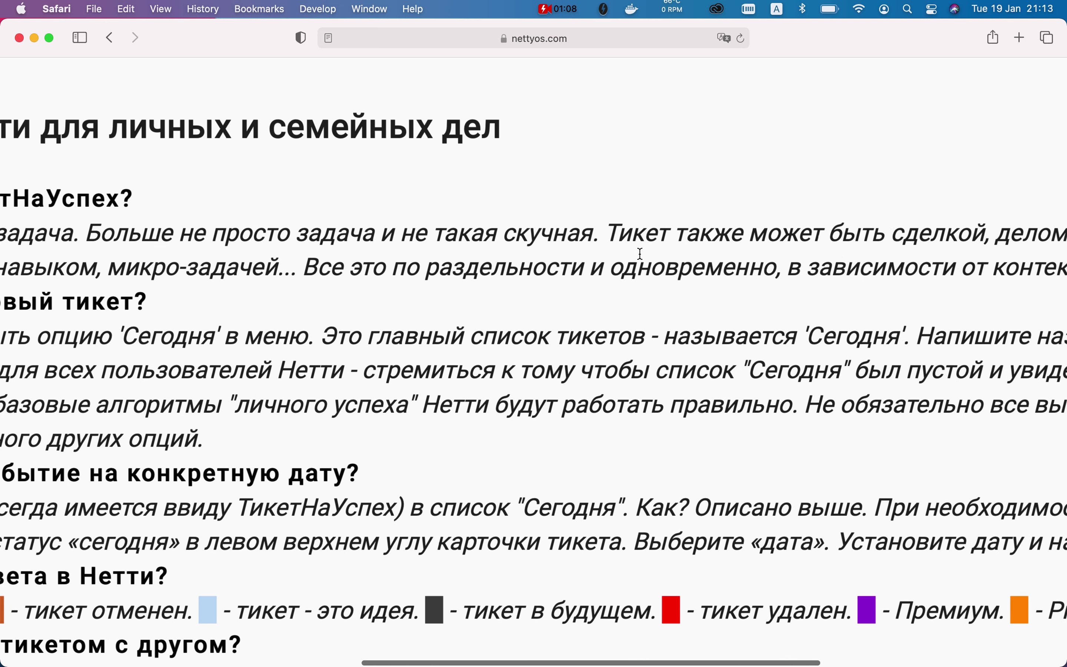
{"action": "scroll", "coordinate": [640, 254], "scroll_direction": "right", "scroll_amount": 6}
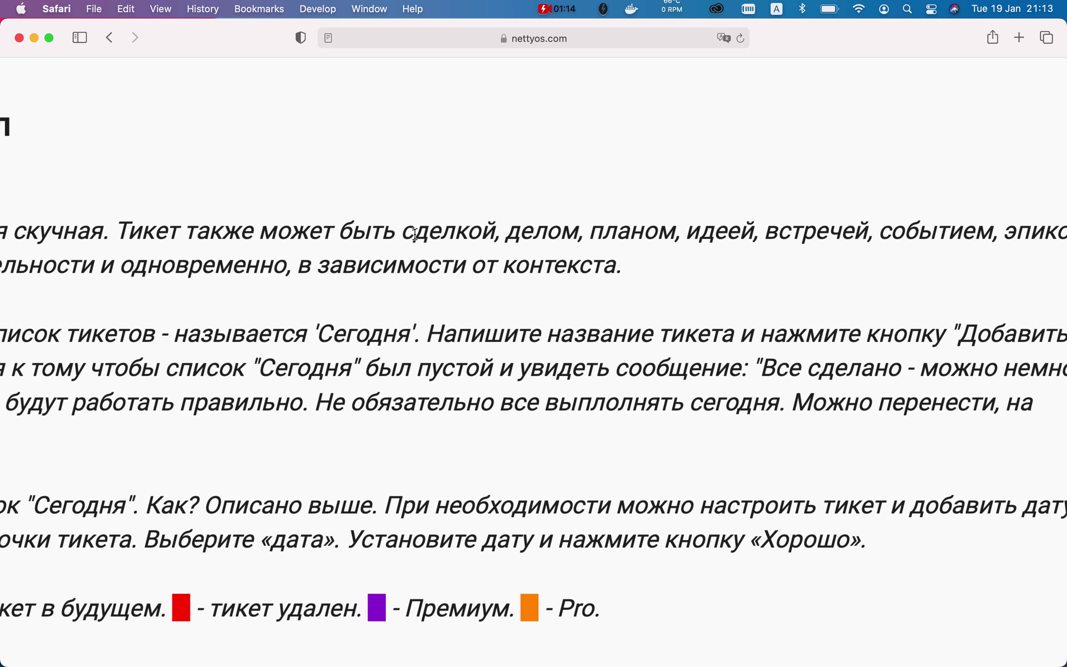
{"action": "scroll", "coordinate": [558, 241], "scroll_direction": "right", "scroll_amount": 2}
{"action": "scroll", "coordinate": [559, 240], "scroll_direction": "left", "scroll_amount": 5}
{"action": "scroll", "coordinate": [611, 225], "scroll_direction": "left", "scroll_amount": 15}
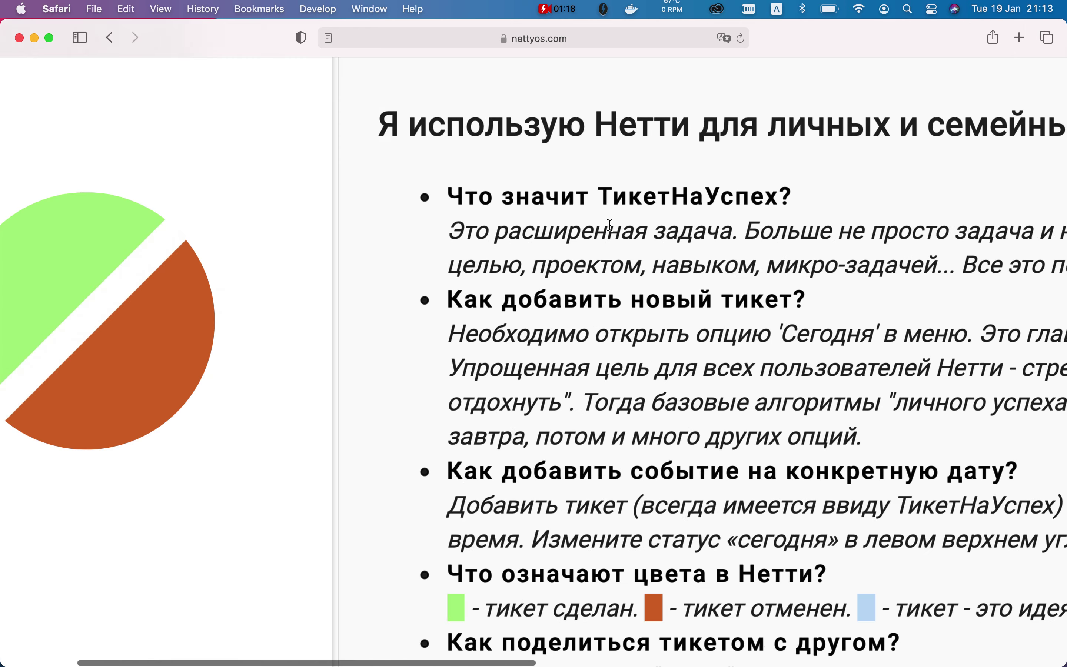
{"action": "scroll", "coordinate": [704, 252], "scroll_direction": "right", "scroll_amount": 12}
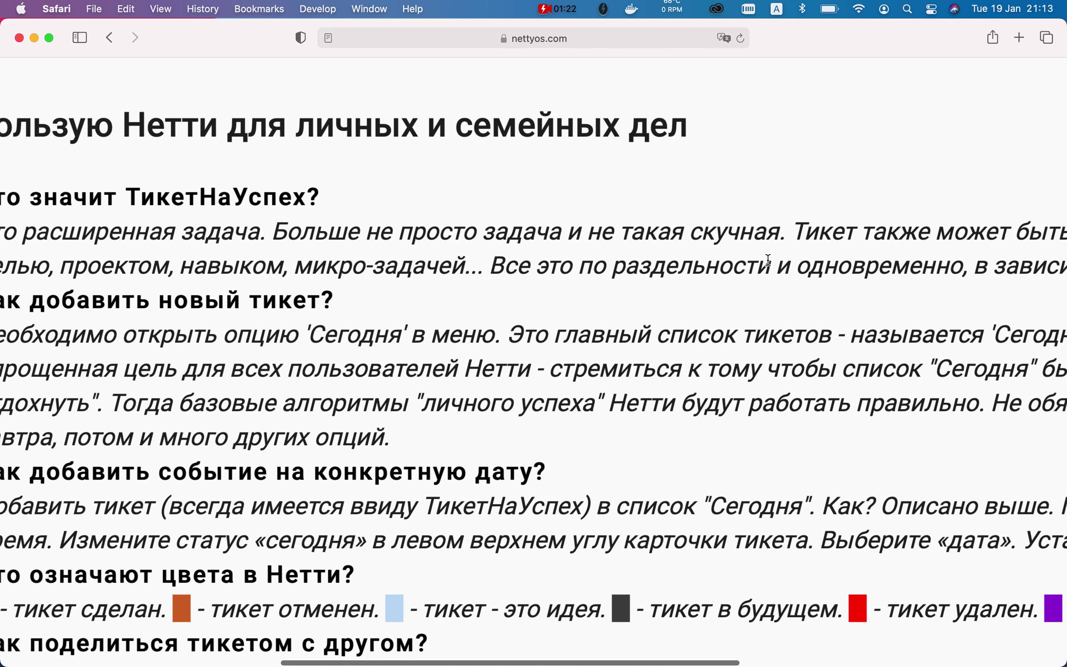
{"action": "scroll", "coordinate": [640, 265], "scroll_direction": "right", "scroll_amount": 5}
{"action": "scroll", "coordinate": [707, 274], "scroll_direction": "down", "scroll_amount": 5}
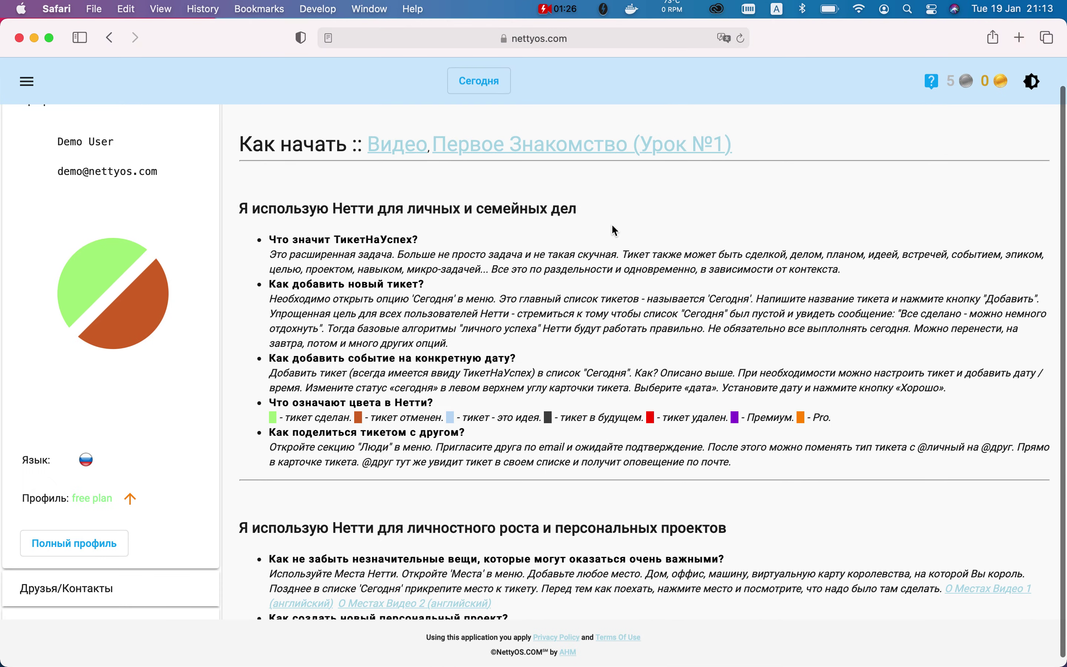
Add a ticket named "доставка продуктов онлайн" to the Сегодня list
{"action": "left_click", "coordinate": [480, 81]}
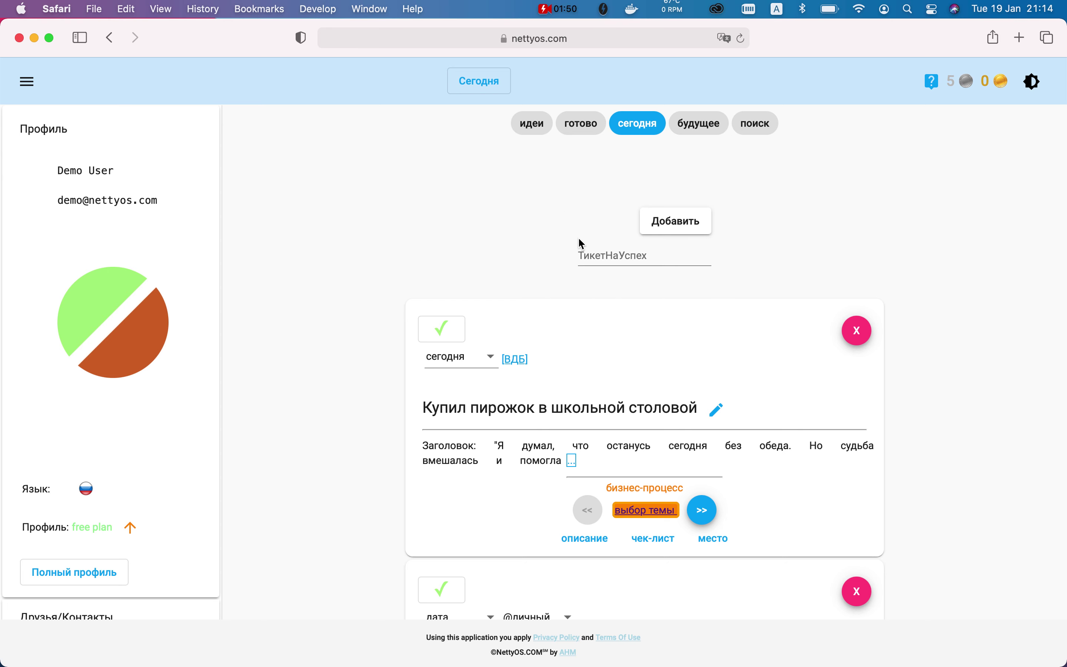
{"action": "left_click", "coordinate": [591, 254]}
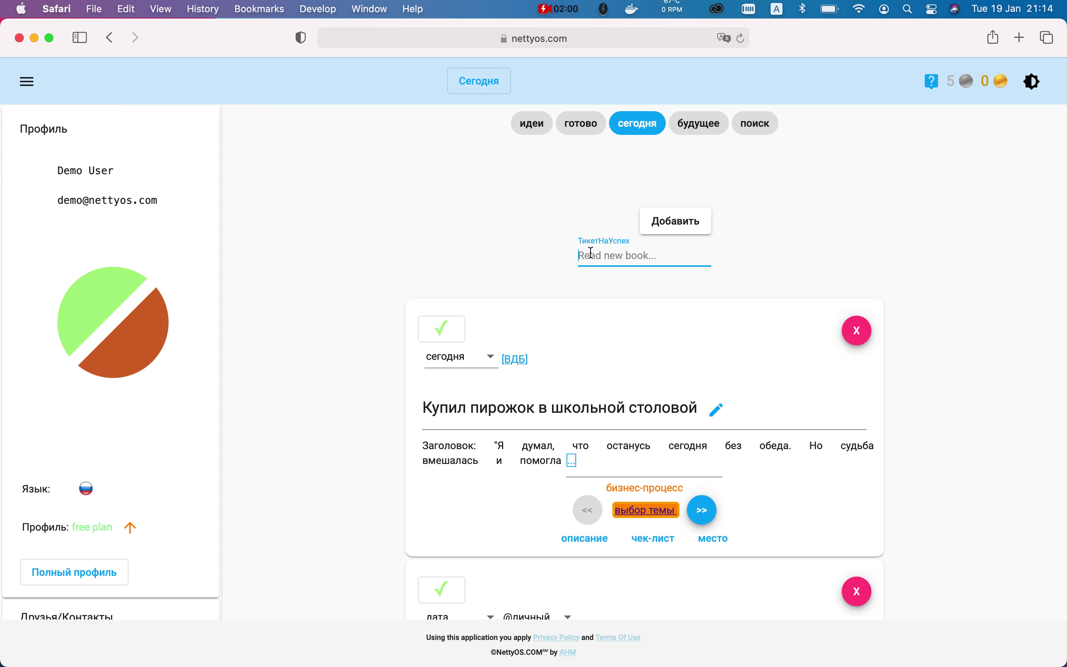
{"action": "type", "text": "Buy"}
{"action": "key", "text": "BackSpace"}
{"action": "key", "text": "BackSpace"}
{"action": "key", "text": "BackSpace"}
{"action": "key", "text": "ctrl+space"}
{"action": "type", "text": "доставка продуктов"}
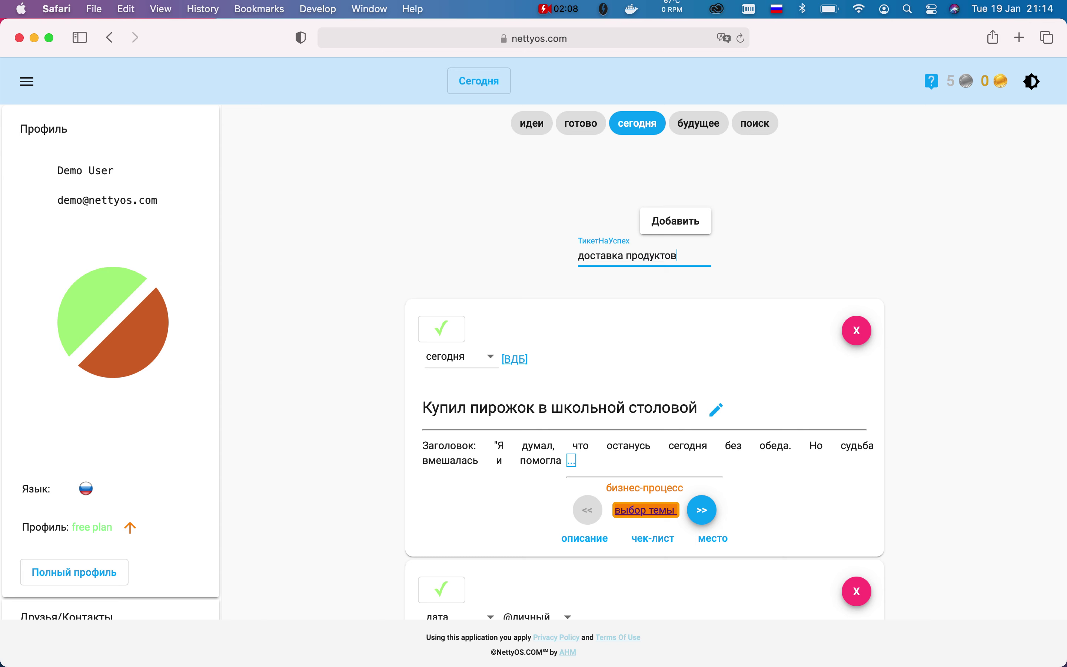
{"action": "type", "text": " онлайн"}
{"action": "left_click", "coordinate": [679, 226]}
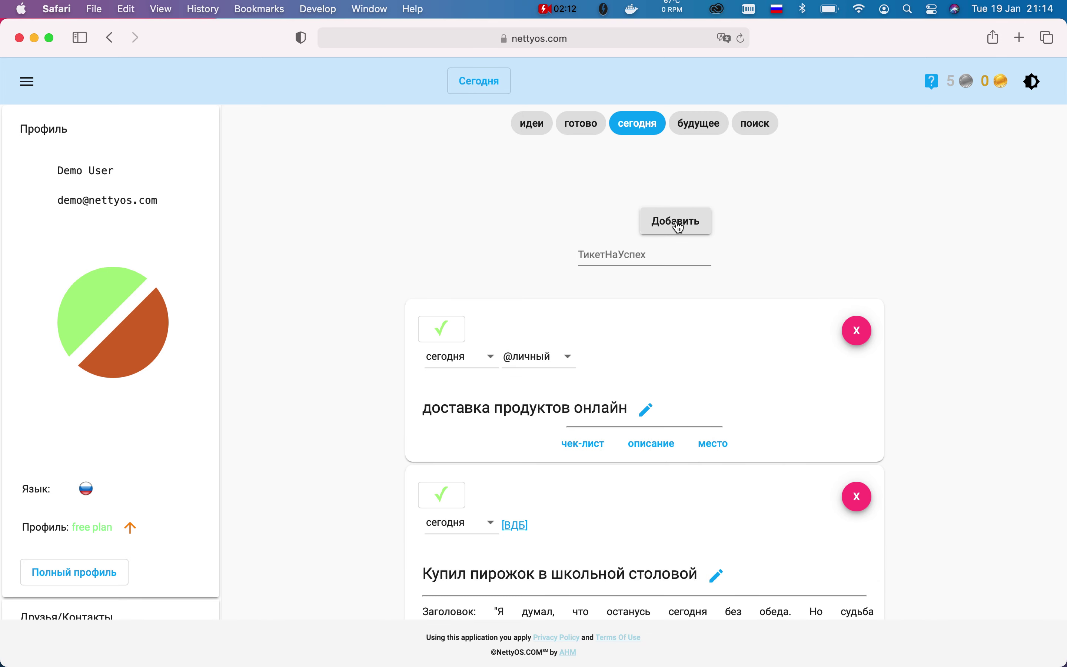
Examine the card of the new "доставка продуктов онлайн" ticket and its title in the Сегодня list
{"action": "scroll", "coordinate": [376, 296], "scroll_direction": "up", "scroll_amount": 5}
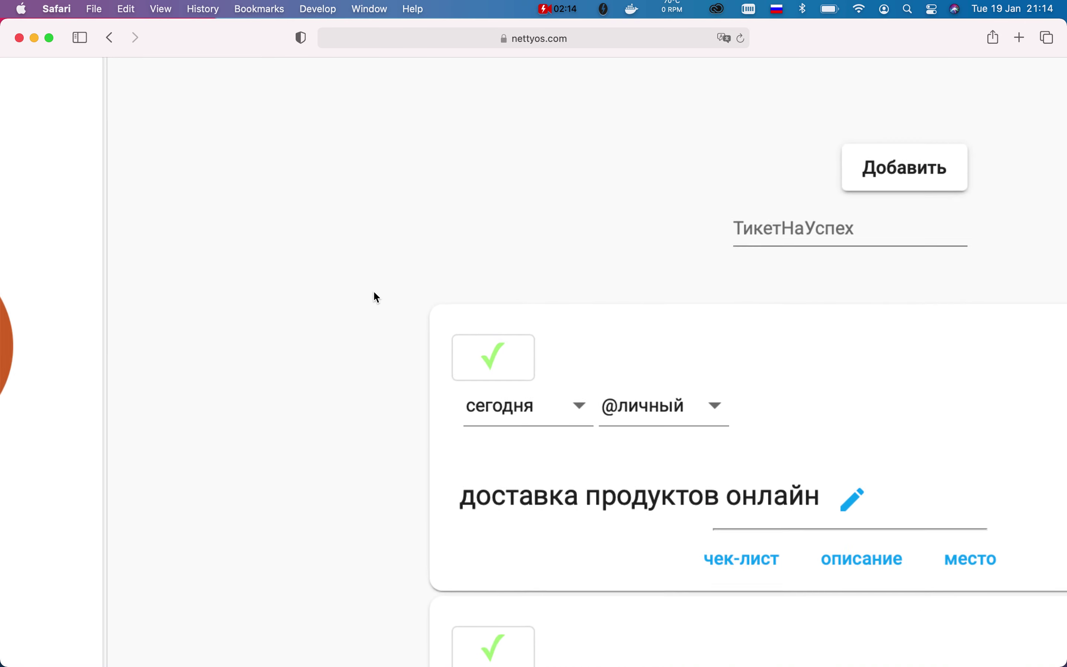
{"action": "scroll", "coordinate": [820, 208], "scroll_direction": "down", "scroll_amount": 5}
{"action": "scroll", "coordinate": [680, 238], "scroll_direction": "down", "scroll_amount": 1}
{"action": "scroll", "coordinate": [680, 238], "scroll_direction": "right", "scroll_amount": 7}
{"action": "scroll", "coordinate": [679, 238], "scroll_direction": "up", "scroll_amount": 2}
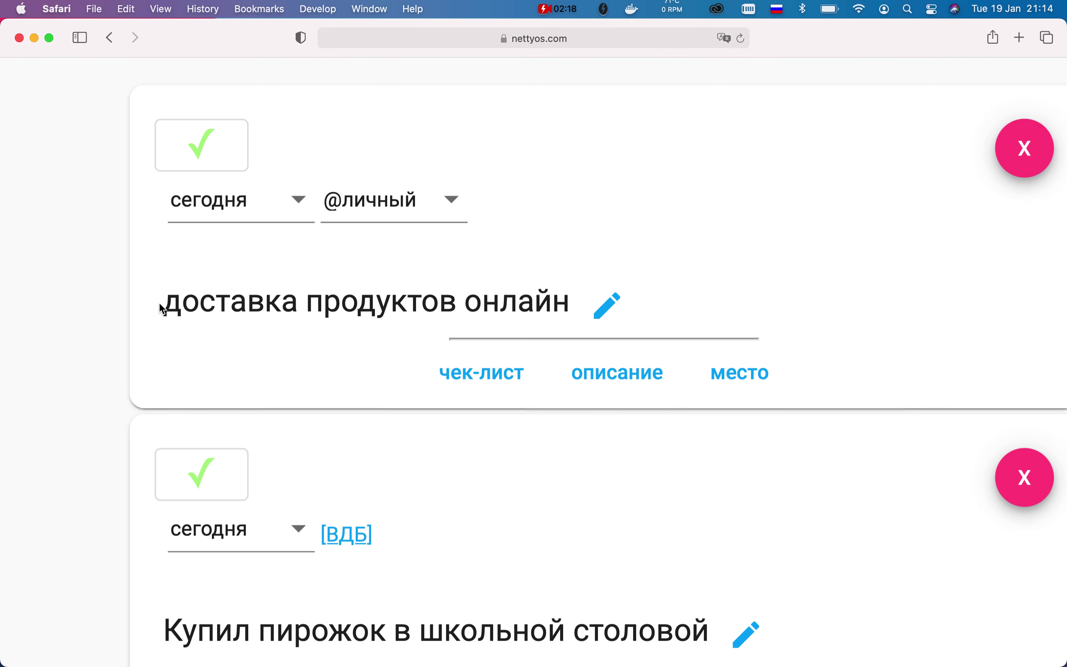
{"action": "left_click_drag", "start_coordinate": [161, 303], "coordinate": [560, 307]}
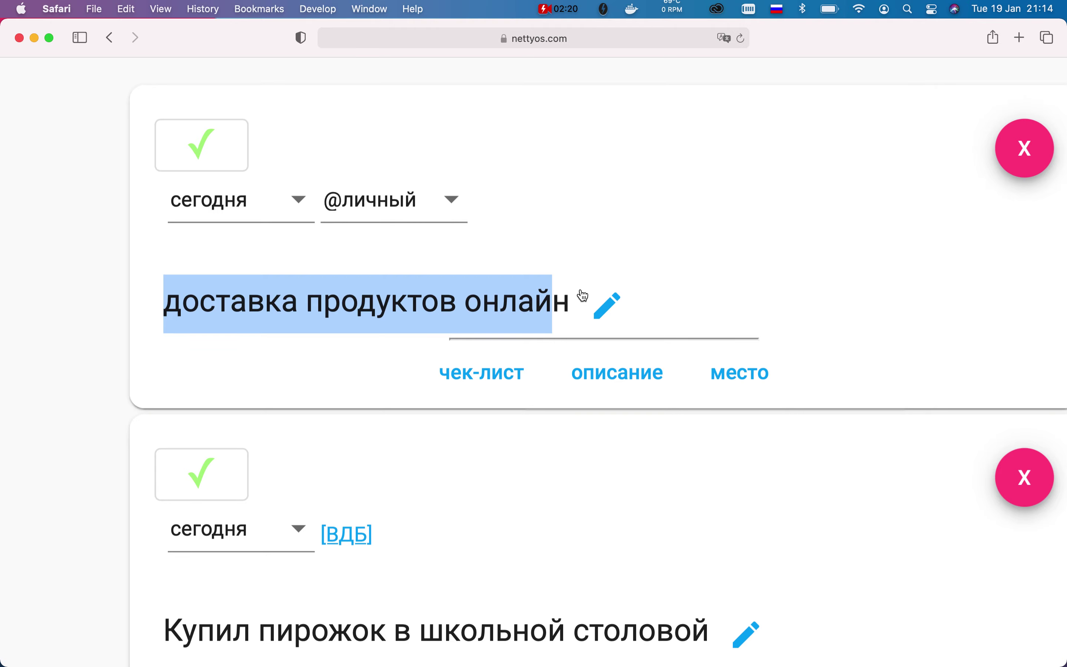
{"action": "left_click", "coordinate": [580, 291]}
{"action": "left_click", "coordinate": [421, 414]}
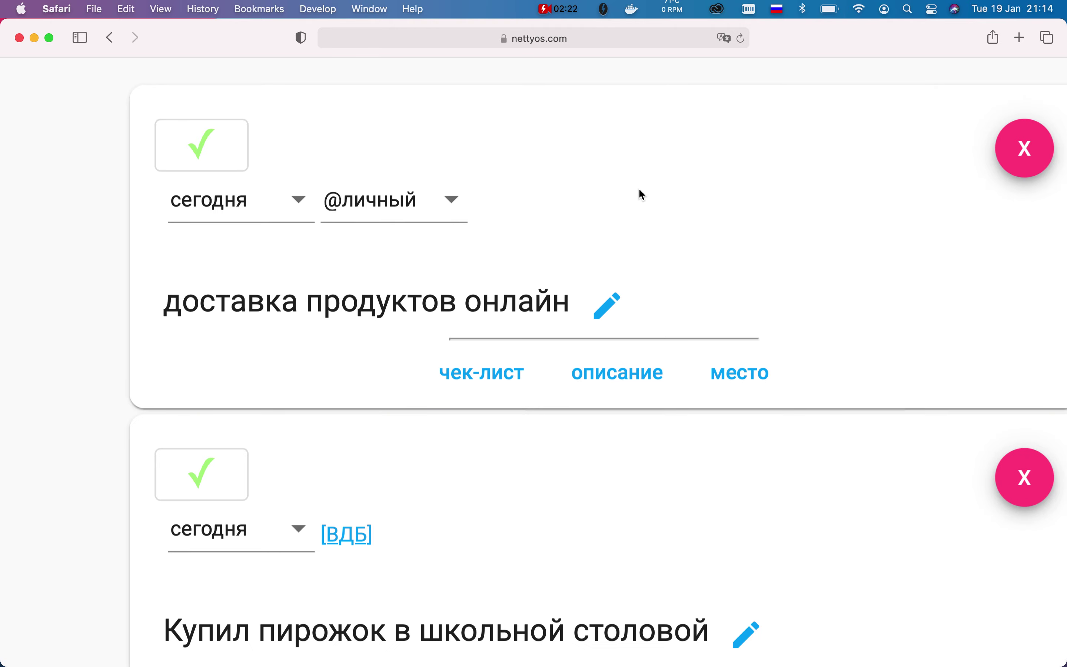
{"action": "scroll", "coordinate": [638, 187], "scroll_direction": "down", "scroll_amount": 5}
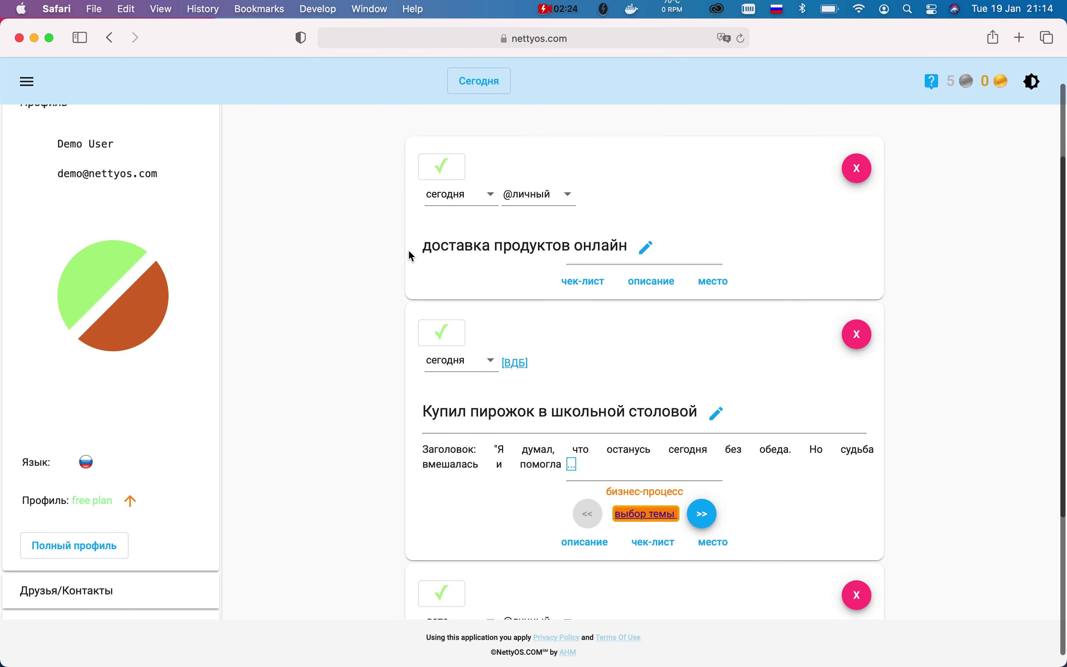
{"action": "scroll", "coordinate": [369, 277], "scroll_direction": "up", "scroll_amount": 5}
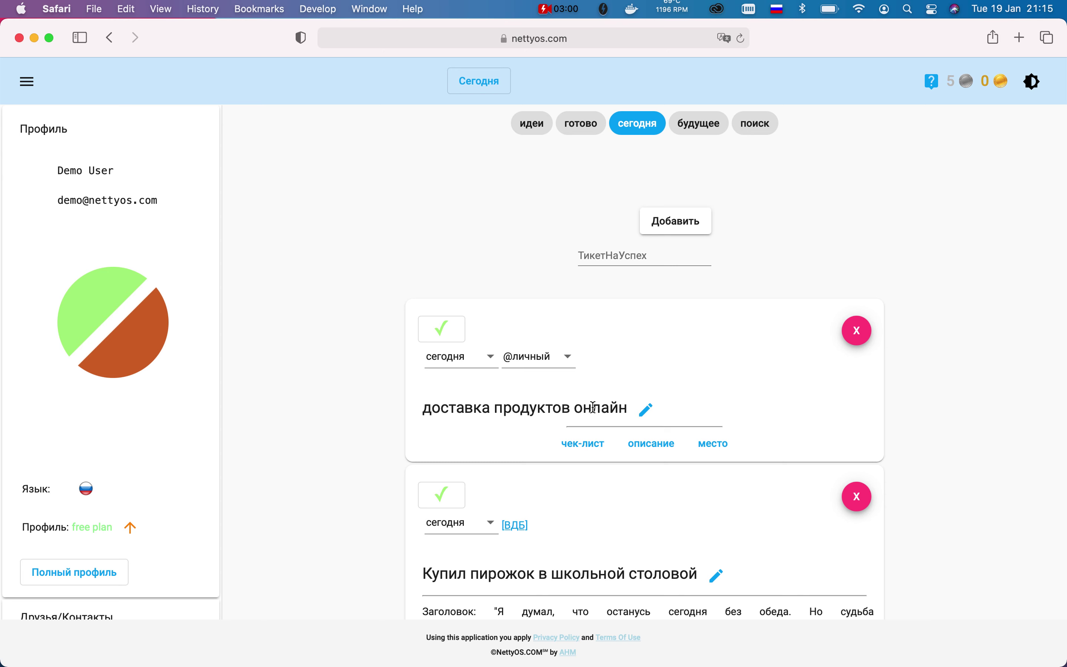
Change the status of the "доставка продуктов онлайн" ticket to идея/мечта and check the remaining tickets for today
{"action": "left_click", "coordinate": [460, 361]}
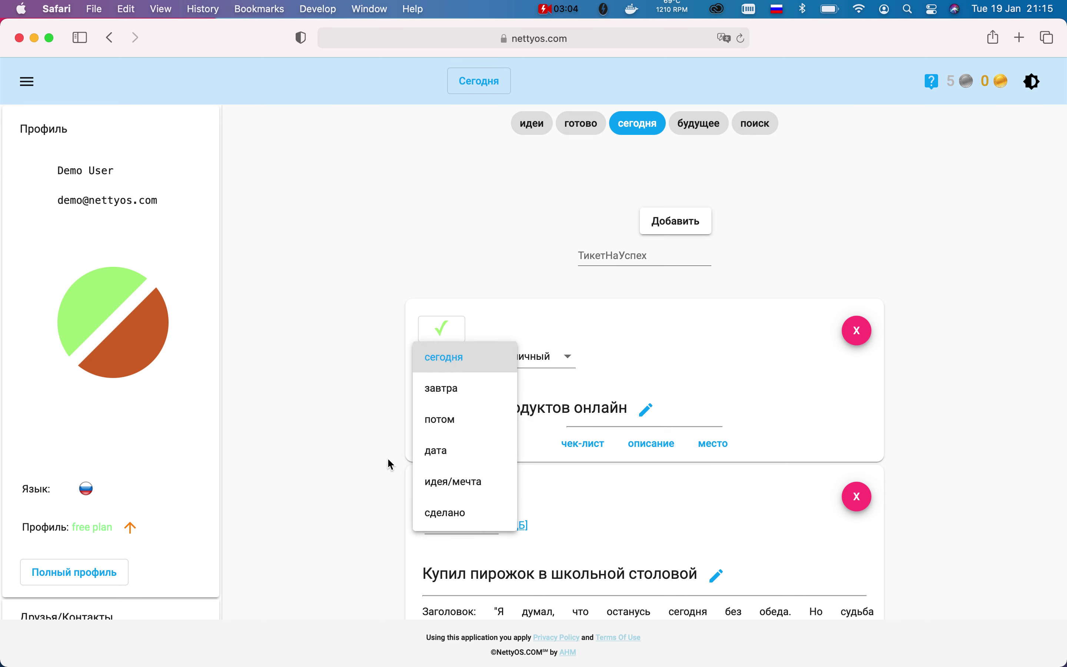
{"action": "left_click", "coordinate": [454, 482]}
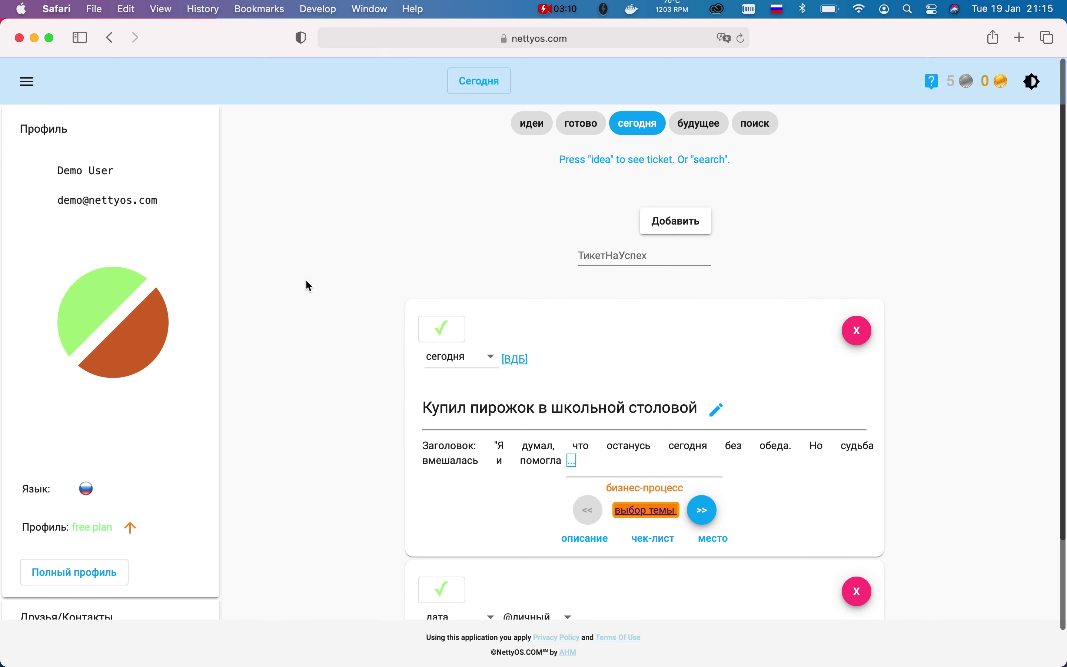
{"action": "scroll", "coordinate": [309, 286], "scroll_direction": "down", "scroll_amount": 5}
{"action": "scroll", "coordinate": [309, 286], "scroll_direction": "up", "scroll_amount": 5}
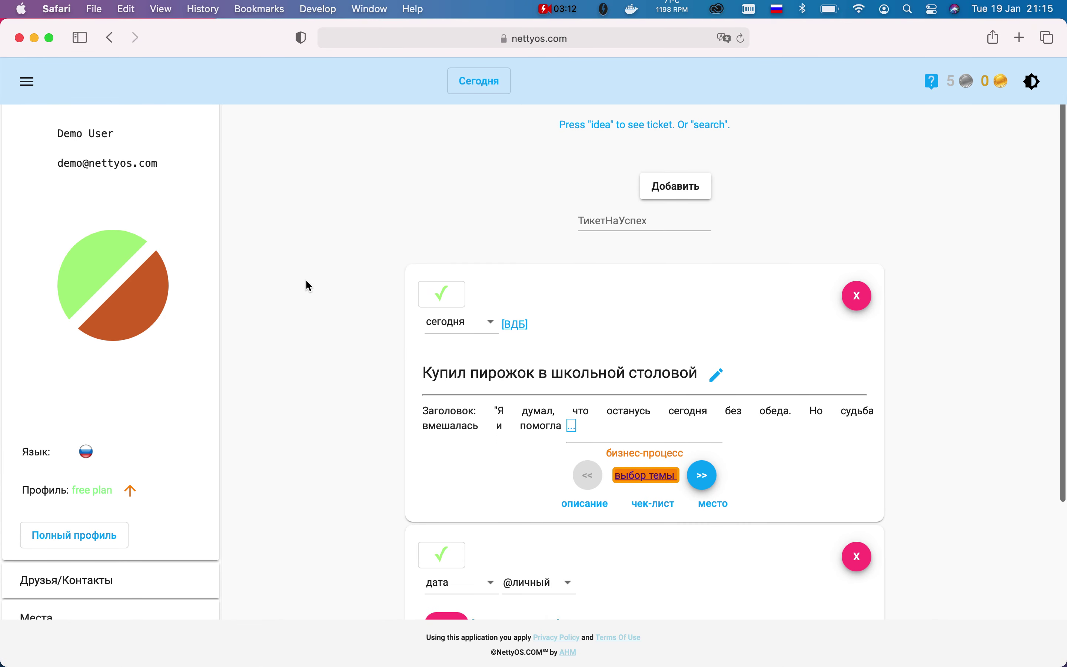
{"action": "scroll", "coordinate": [304, 285], "scroll_direction": "up", "scroll_amount": 2}
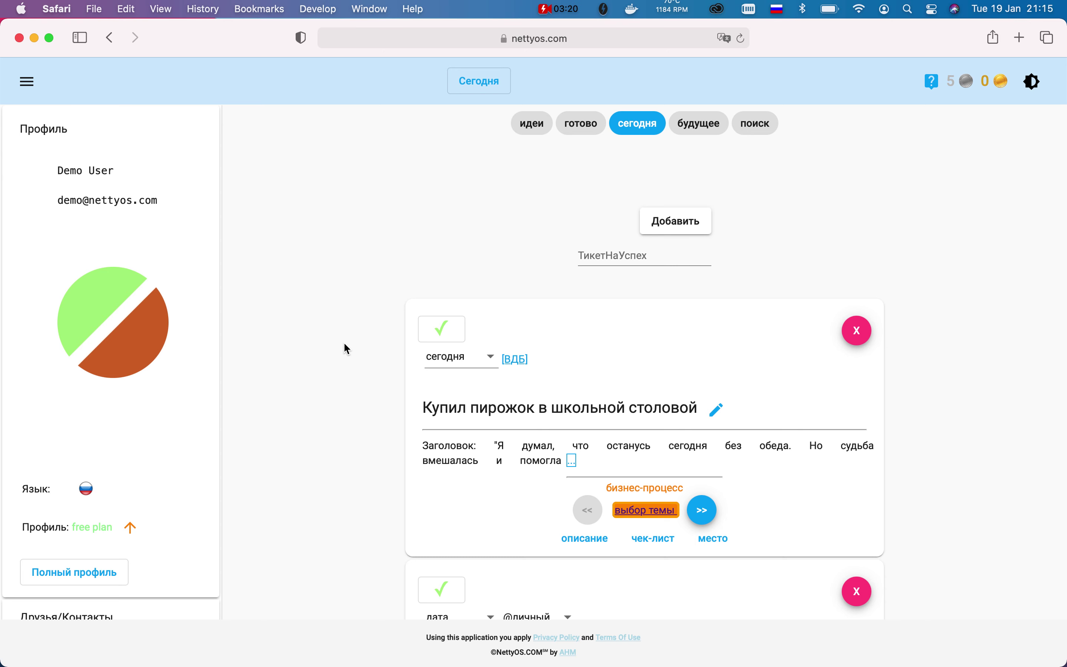
Show the tickets stored as идеи and find "доставка продуктов онлайн" among them
{"action": "scroll", "coordinate": [362, 406], "scroll_direction": "down", "scroll_amount": 4}
{"action": "scroll", "coordinate": [363, 406], "scroll_direction": "up", "scroll_amount": 3}
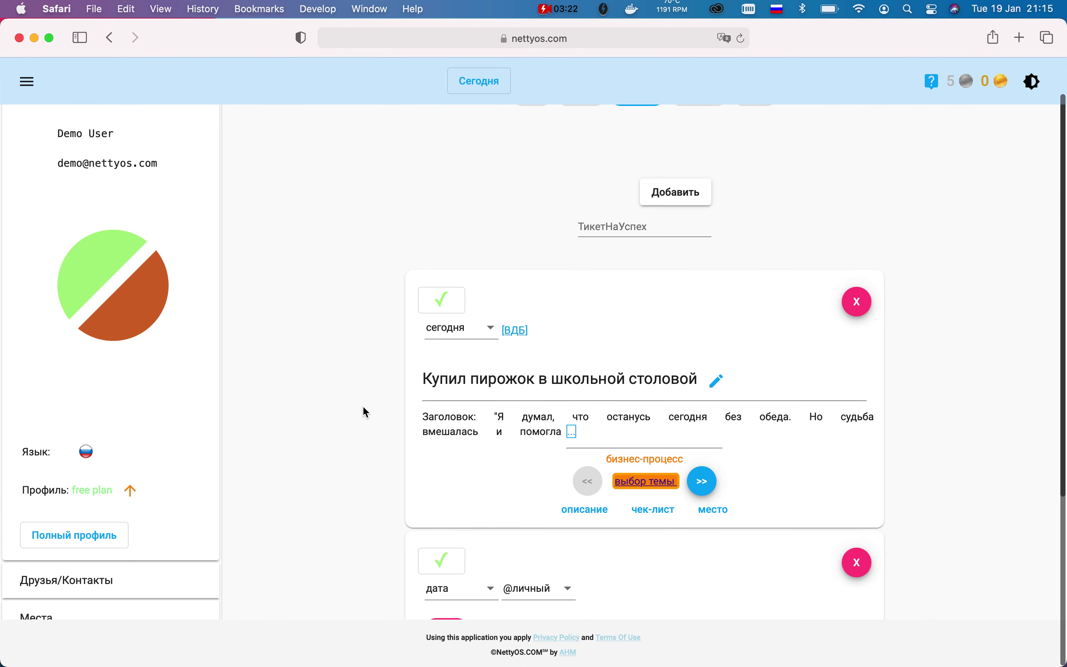
{"action": "scroll", "coordinate": [362, 405], "scroll_direction": "down", "scroll_amount": 1}
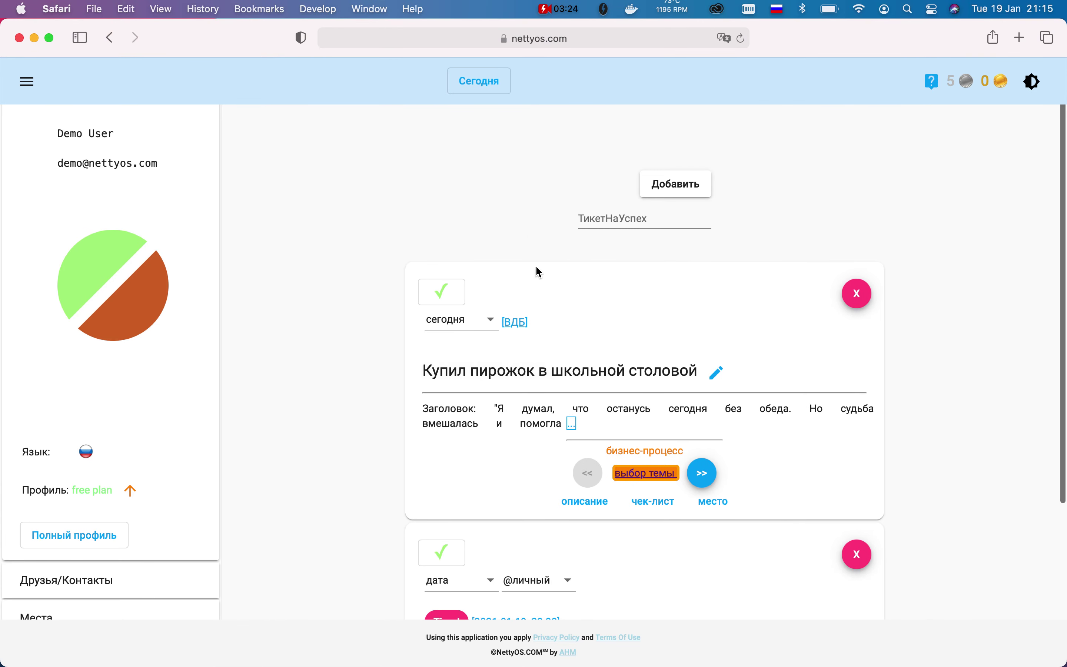
{"action": "scroll", "coordinate": [325, 274], "scroll_direction": "up", "scroll_amount": 3}
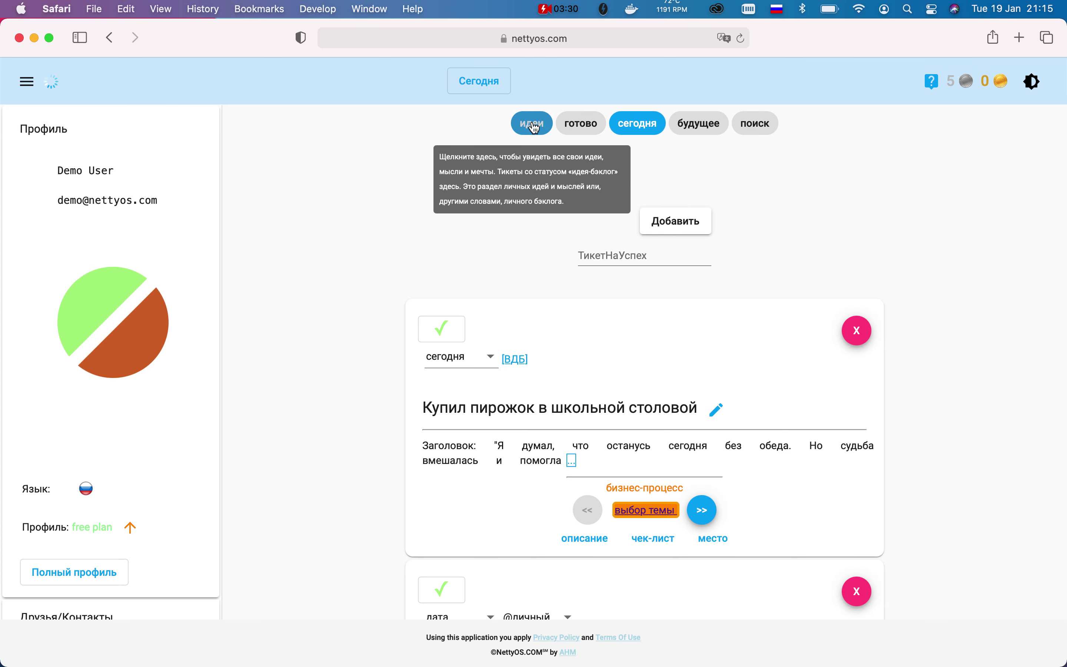
{"action": "left_click", "coordinate": [545, 140]}
{"action": "scroll", "coordinate": [334, 258], "scroll_direction": "down", "scroll_amount": 10}
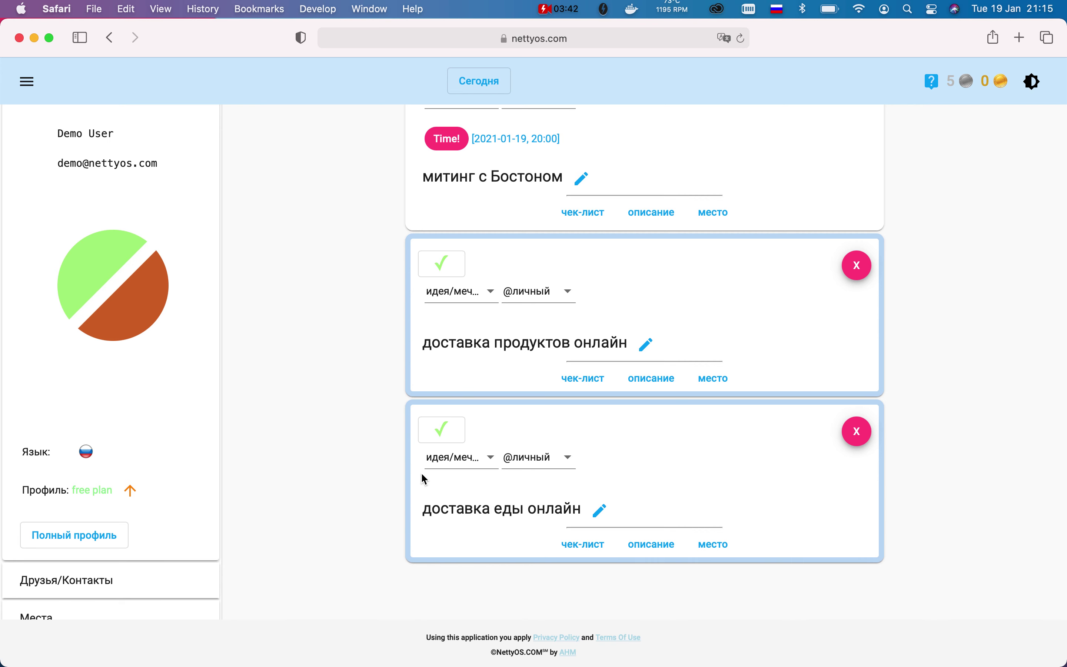
{"action": "left_click_drag", "start_coordinate": [423, 343], "coordinate": [624, 331]}
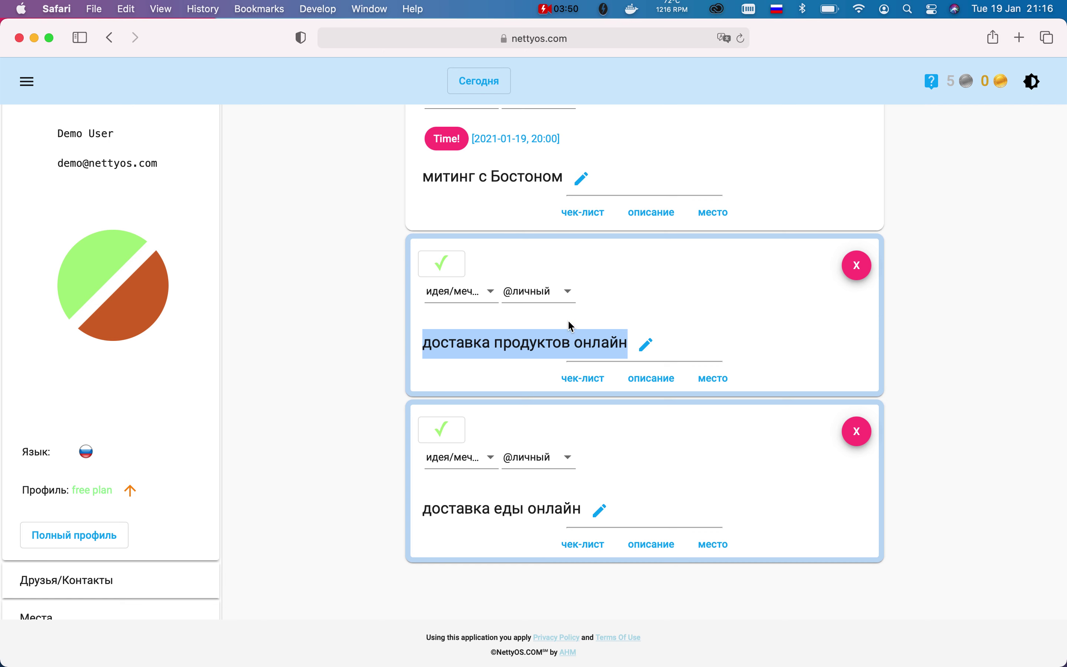
{"action": "left_click", "coordinate": [384, 295]}
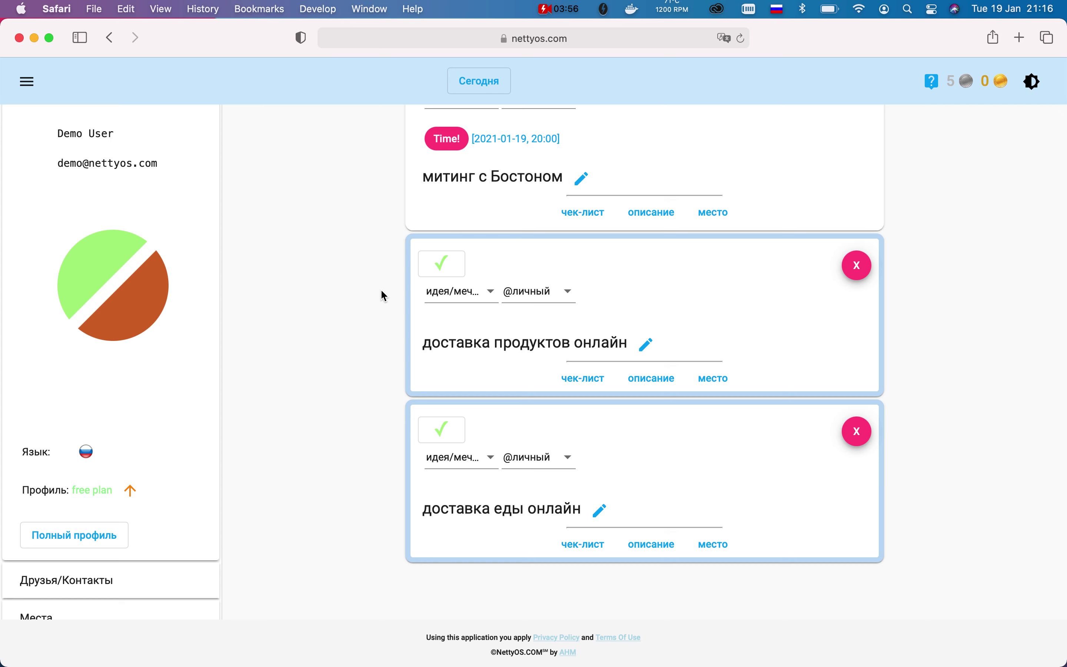
{"action": "scroll", "coordinate": [383, 294], "scroll_direction": "up", "scroll_amount": 1}
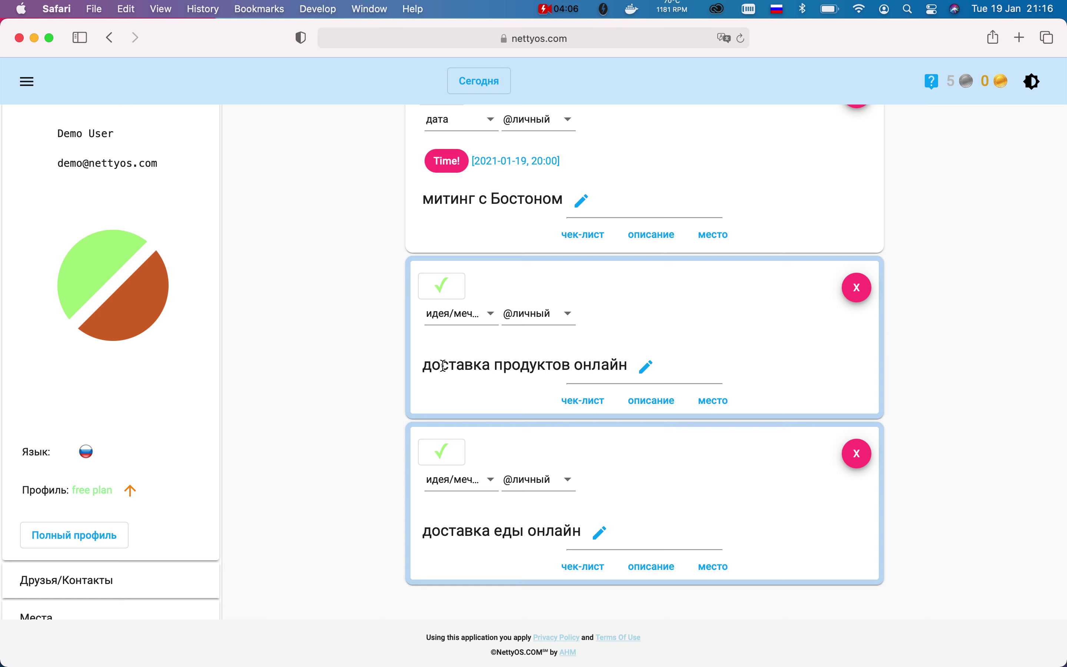
Open the Личные Проекты page
{"action": "scroll", "coordinate": [334, 357], "scroll_direction": "up", "scroll_amount": 10}
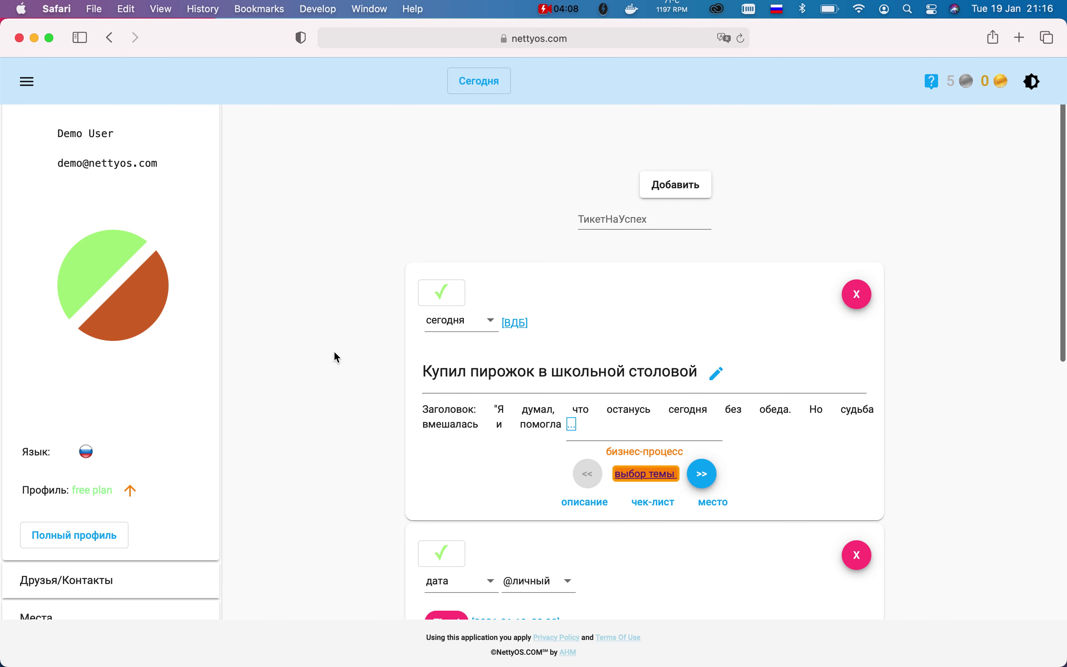
{"action": "left_click", "coordinate": [28, 83]}
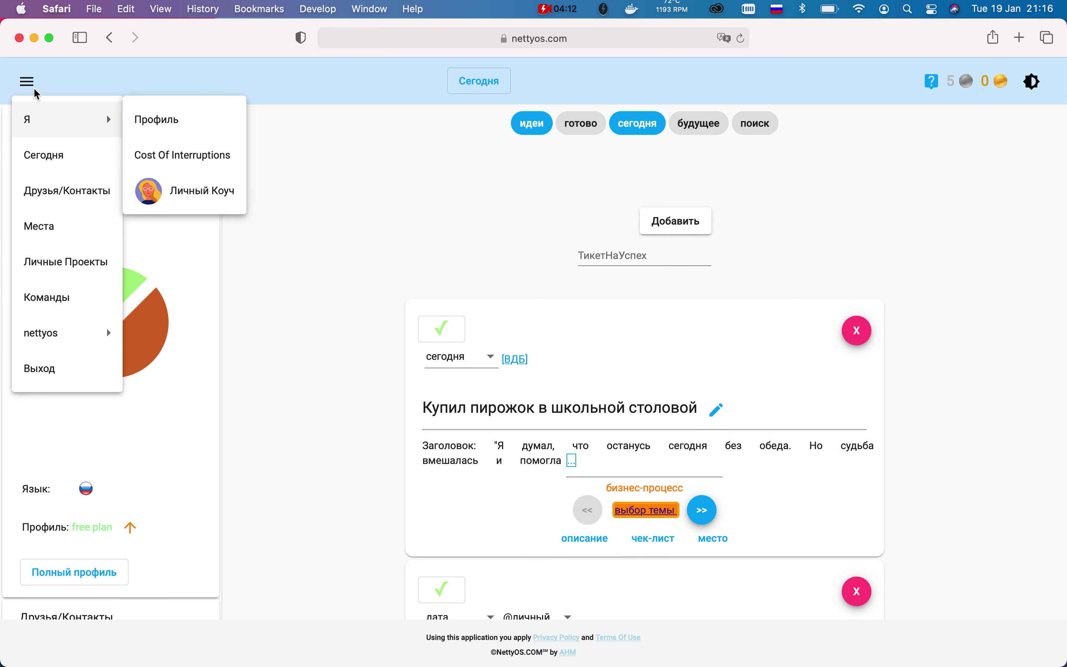
{"action": "left_click", "coordinate": [70, 266]}
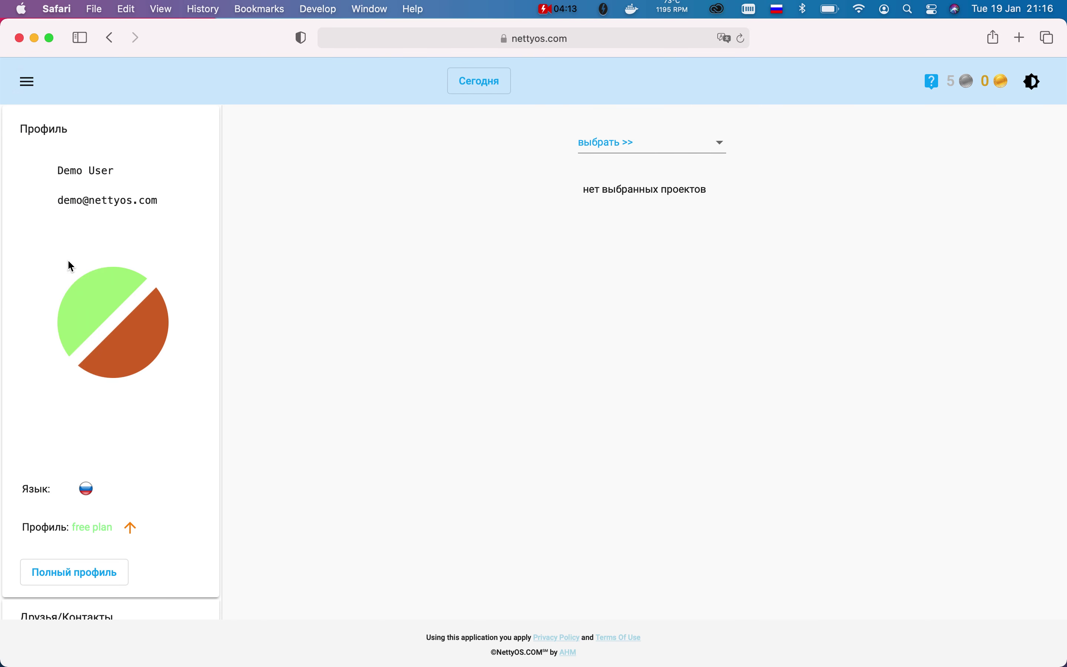
Fill in a new personal project named "доставка продуктов онлайн" with the short name ДПО, and close the form without saving
{"action": "left_click", "coordinate": [612, 149]}
{"action": "left_click", "coordinate": [623, 175]}
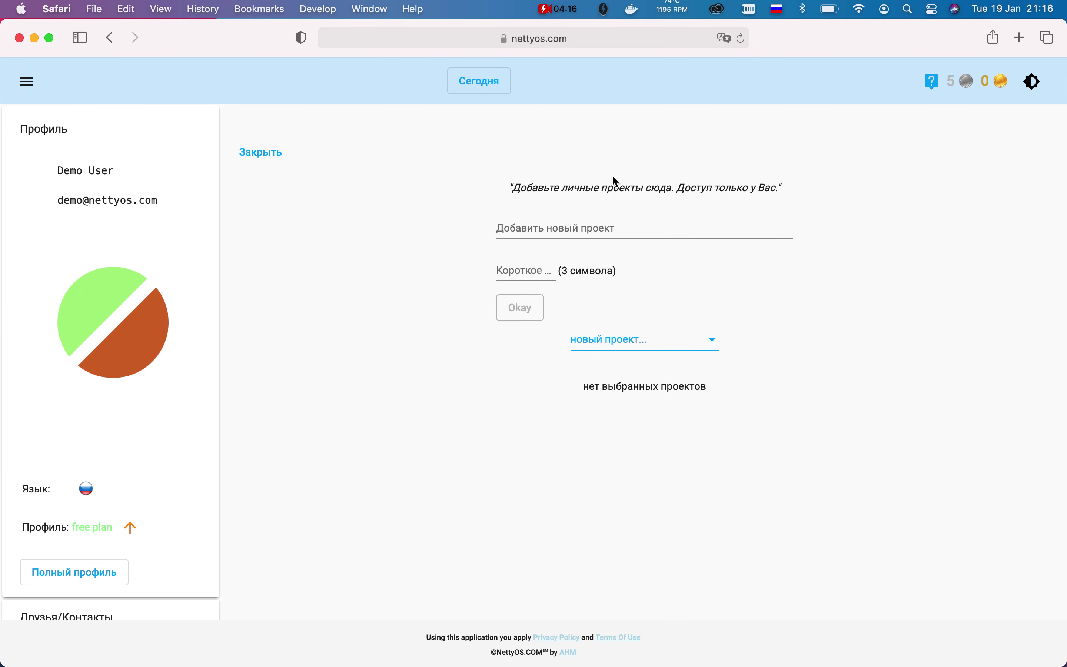
{"action": "left_click", "coordinate": [539, 227]}
{"action": "type", "text": "доставка продуктов онлайн"}
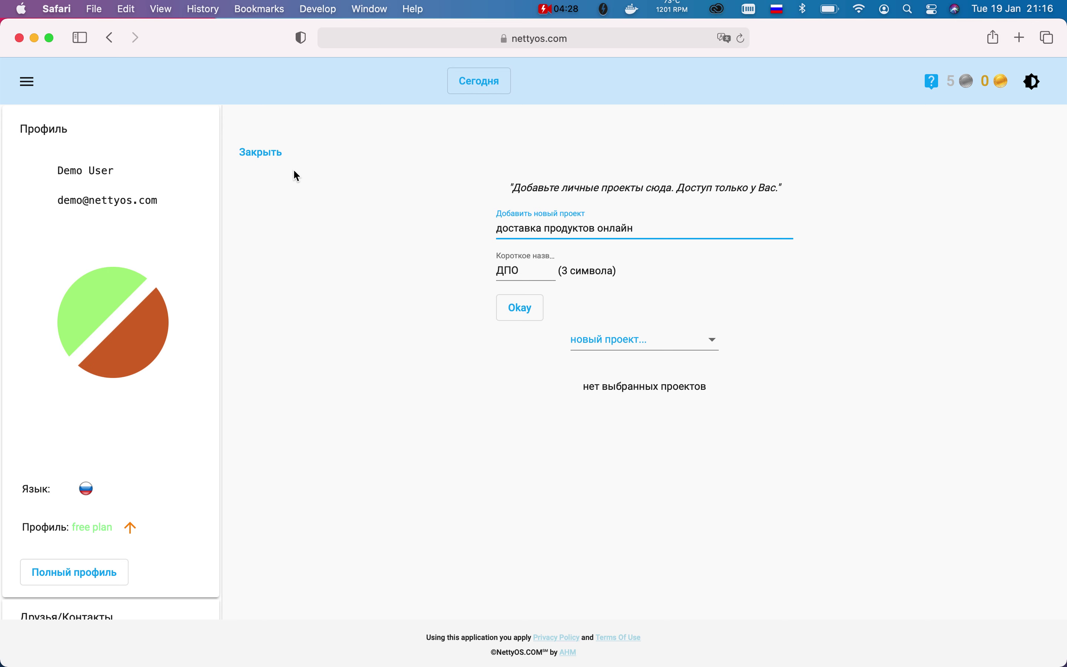
{"action": "left_click", "coordinate": [262, 153]}
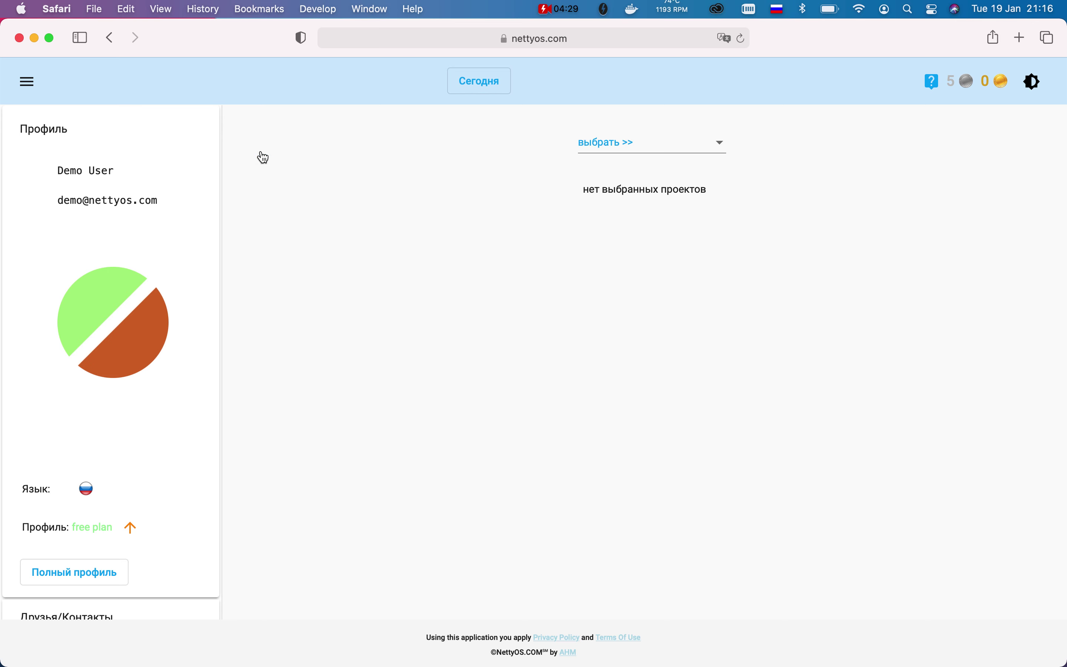
Open the personal project "[ПДЕ] приложение для доставки еды" and examine its board
{"action": "left_click", "coordinate": [607, 148]}
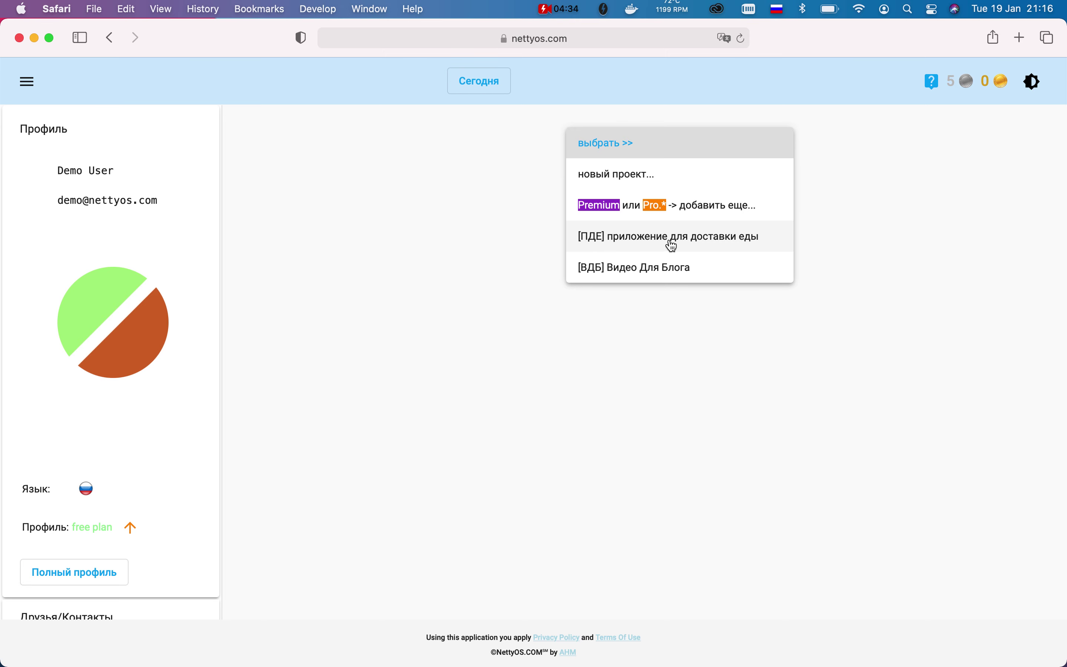
{"action": "left_click", "coordinate": [490, 250]}
{"action": "left_click", "coordinate": [626, 149]}
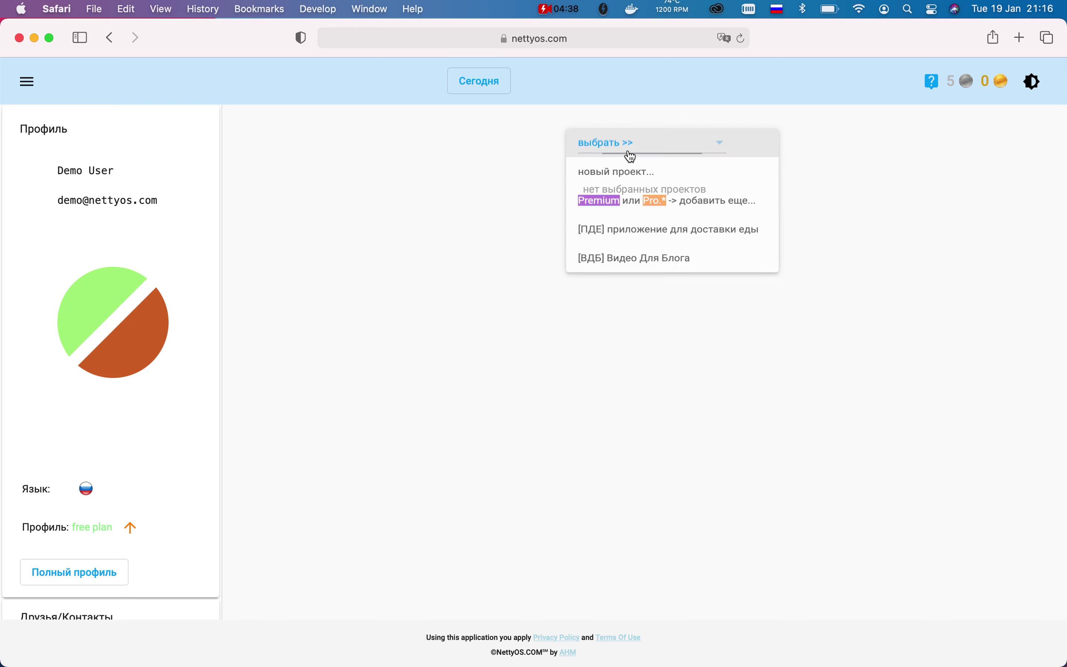
{"action": "left_click", "coordinate": [640, 238]}
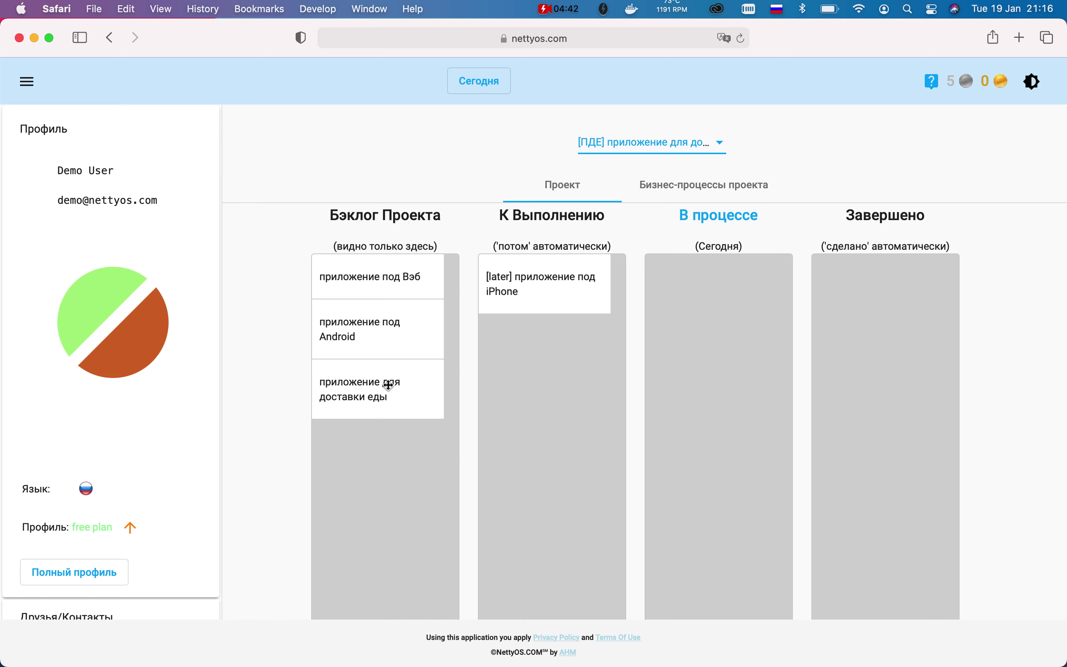
Return to the Сегодня list and add a ticket named "купить подарок родителям на нг"
{"action": "left_click", "coordinate": [477, 82]}
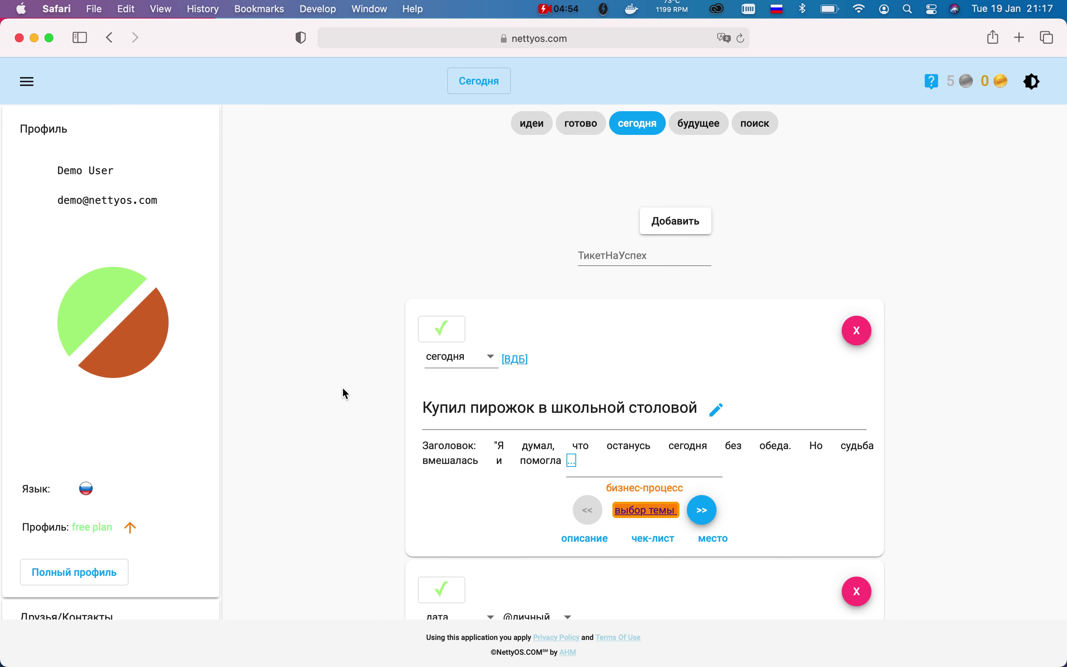
{"action": "left_click", "coordinate": [612, 264]}
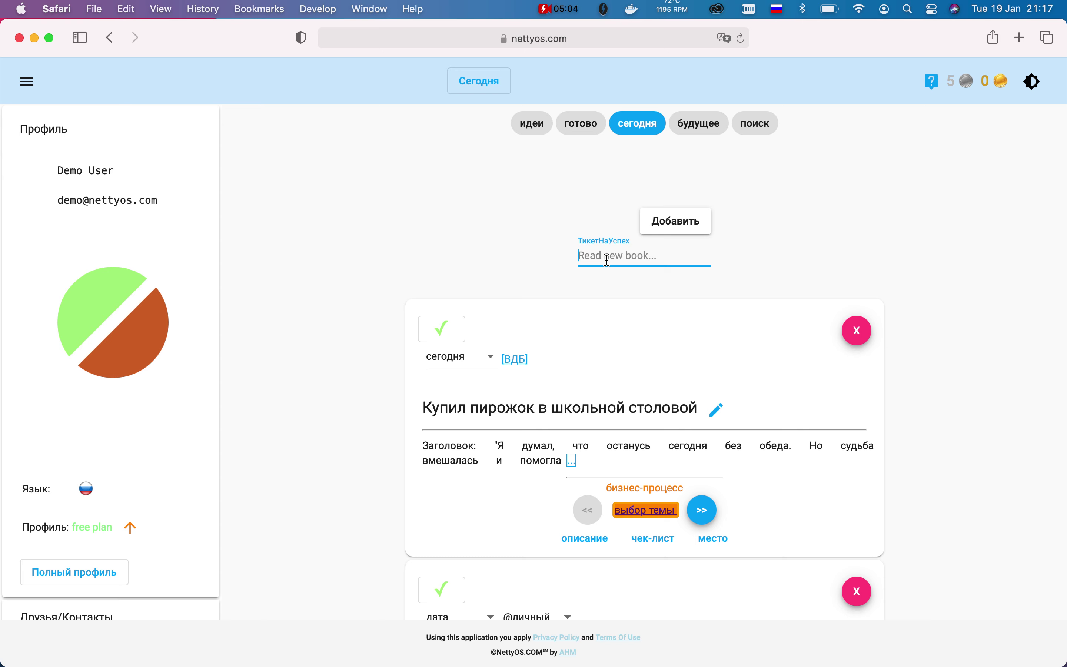
{"action": "type", "text": "к"}
{"action": "type", "text": "упит"}
{"action": "type", "text": "ь подаро"}
{"action": "type", "text": "к родителя"}
{"action": "type", "text": "м нанг"}
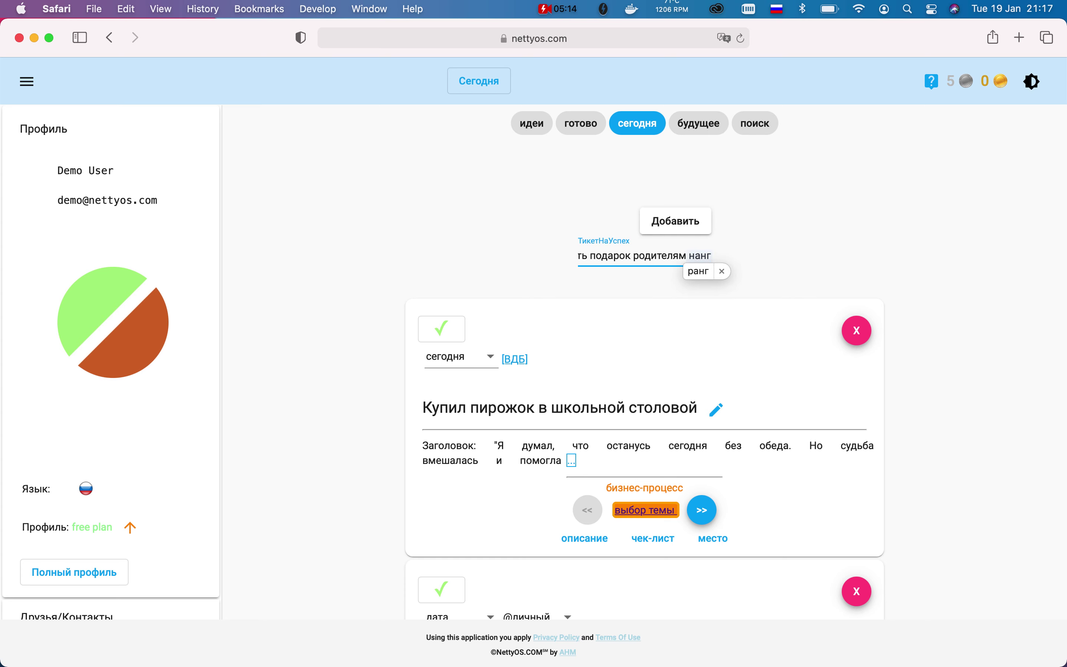
{"action": "key", "text": "BackSpace"}
{"action": "key", "text": "BackSpace"}
{"action": "type", "text": "нг"}
{"action": "key", "text": "Return"}
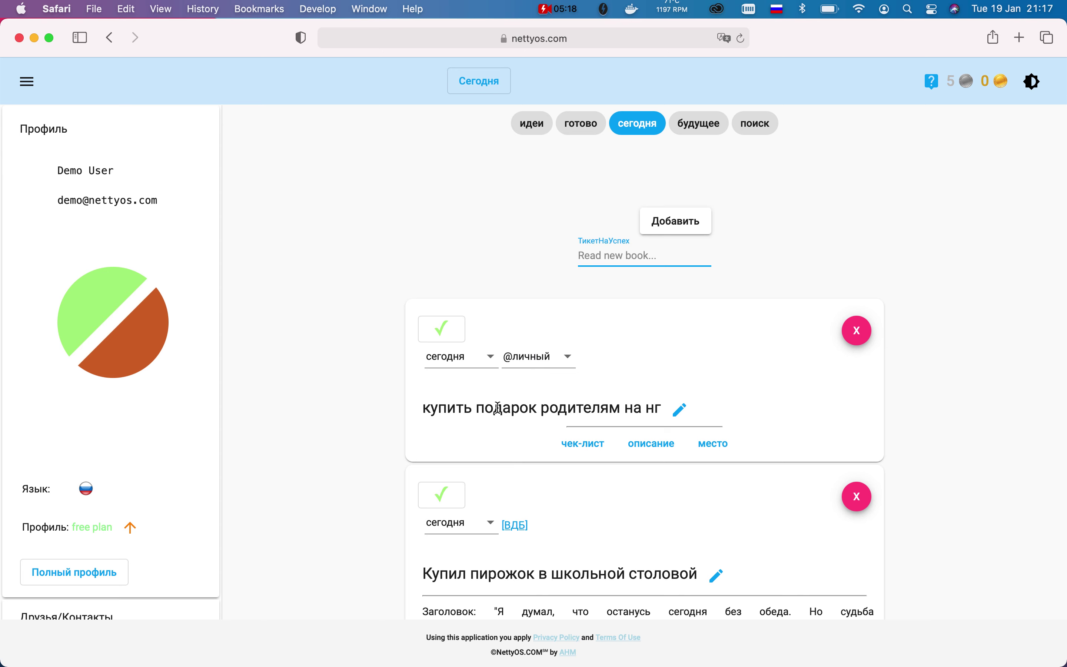
Show the идеи alongside today's tickets and change the status of "купить подарок родителям на нг" to идея/мечта
{"action": "left_click", "coordinate": [450, 366]}
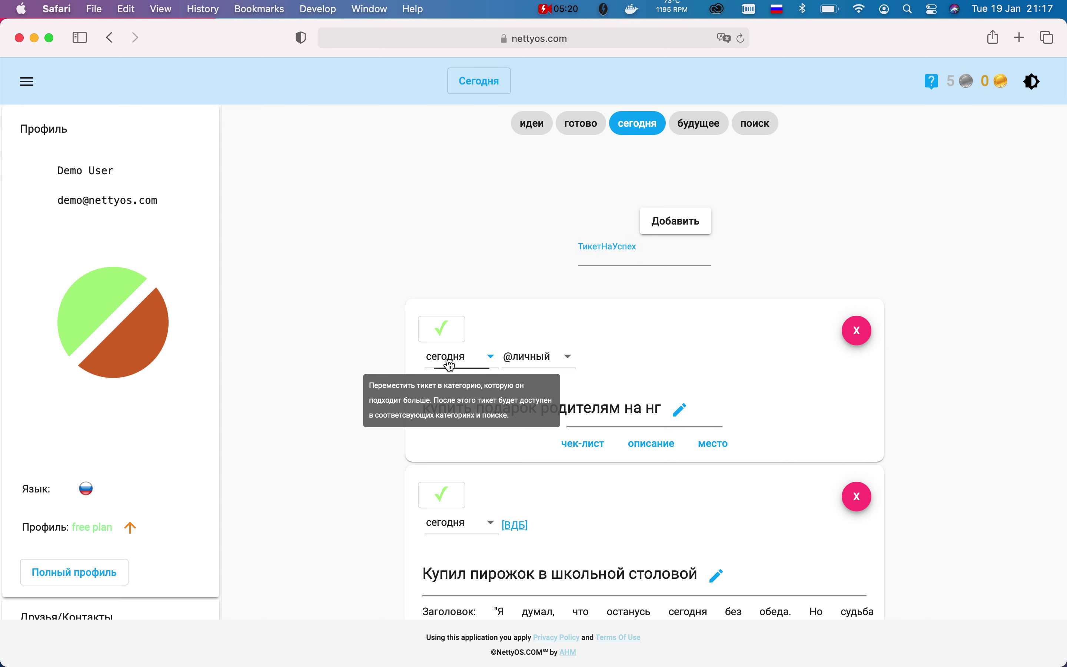
{"action": "left_click", "coordinate": [450, 365]}
{"action": "left_click", "coordinate": [372, 399]}
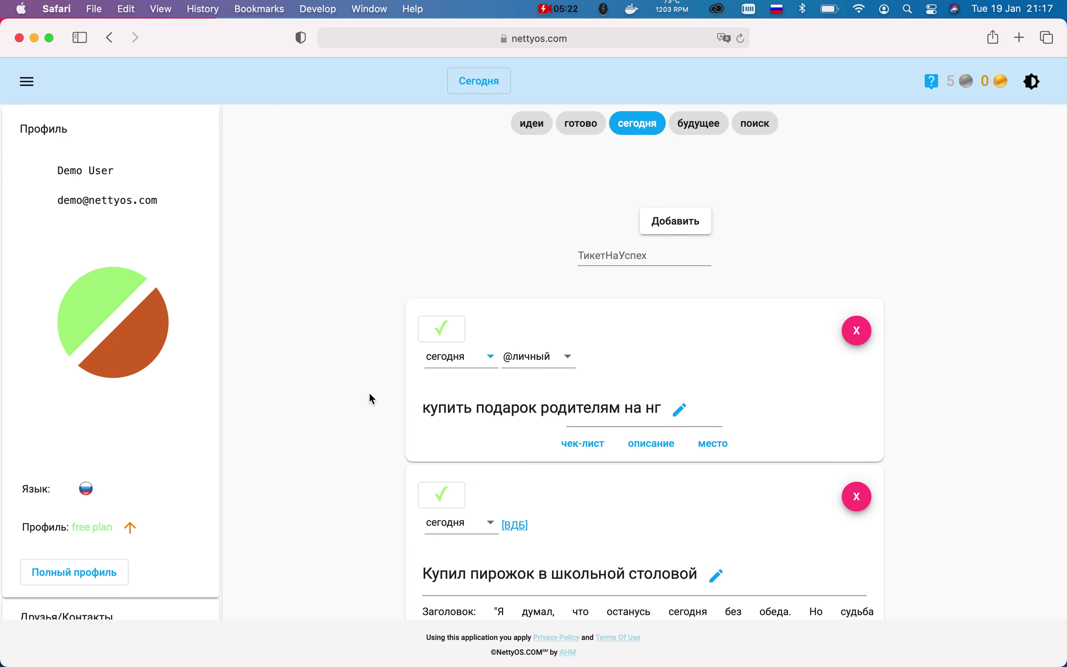
{"action": "left_click", "coordinate": [461, 357]}
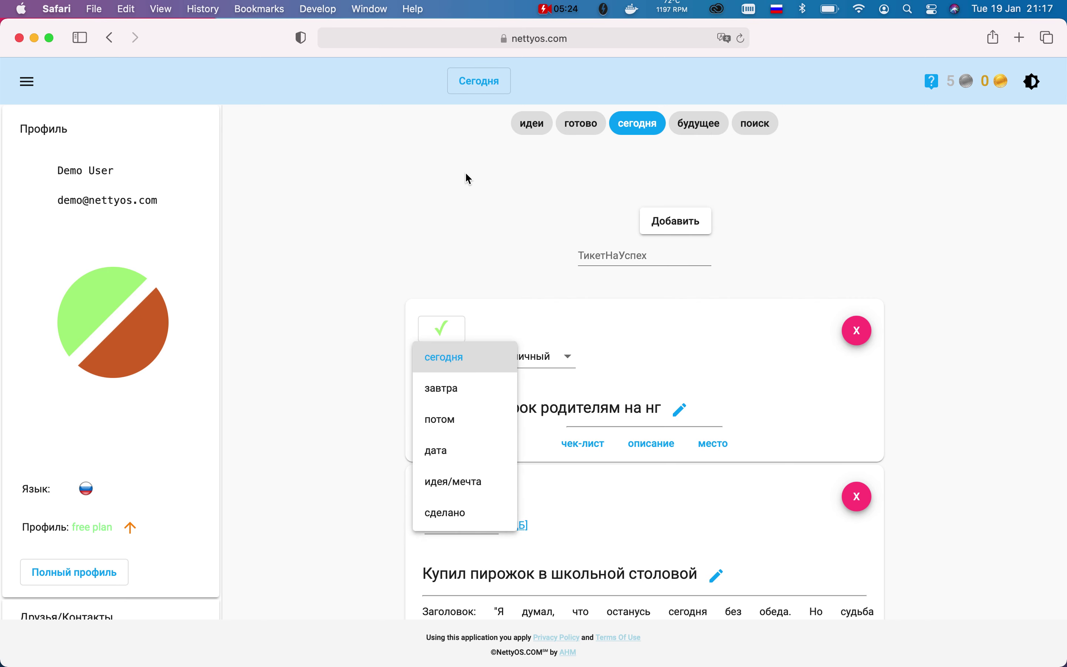
{"action": "left_click", "coordinate": [531, 122]}
{"action": "left_click", "coordinate": [531, 122]}
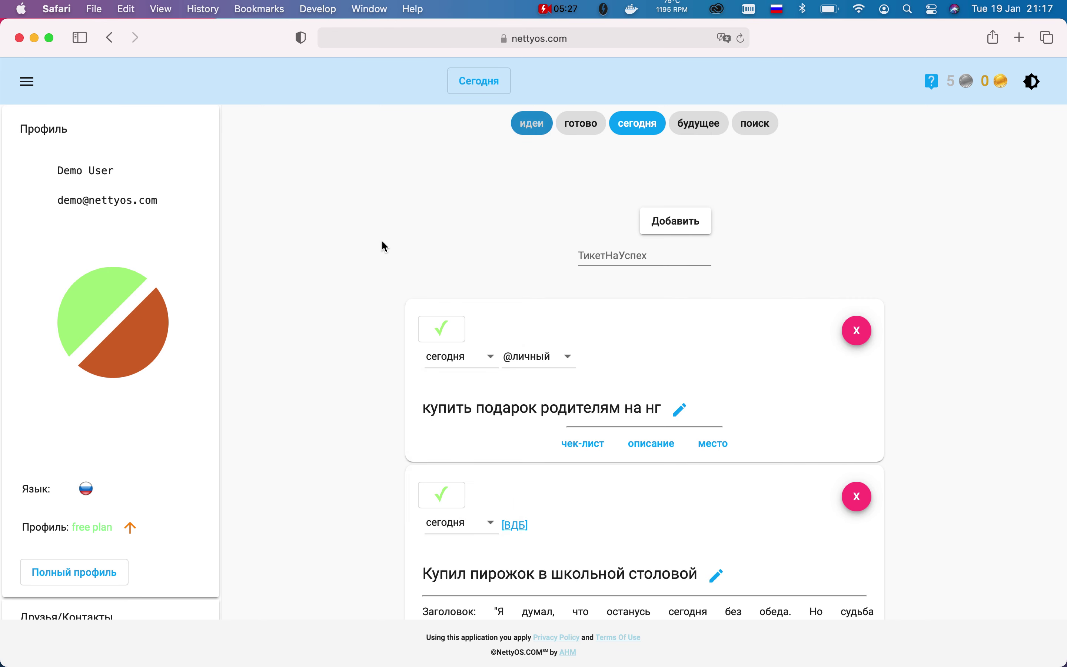
{"action": "left_click", "coordinate": [462, 367]}
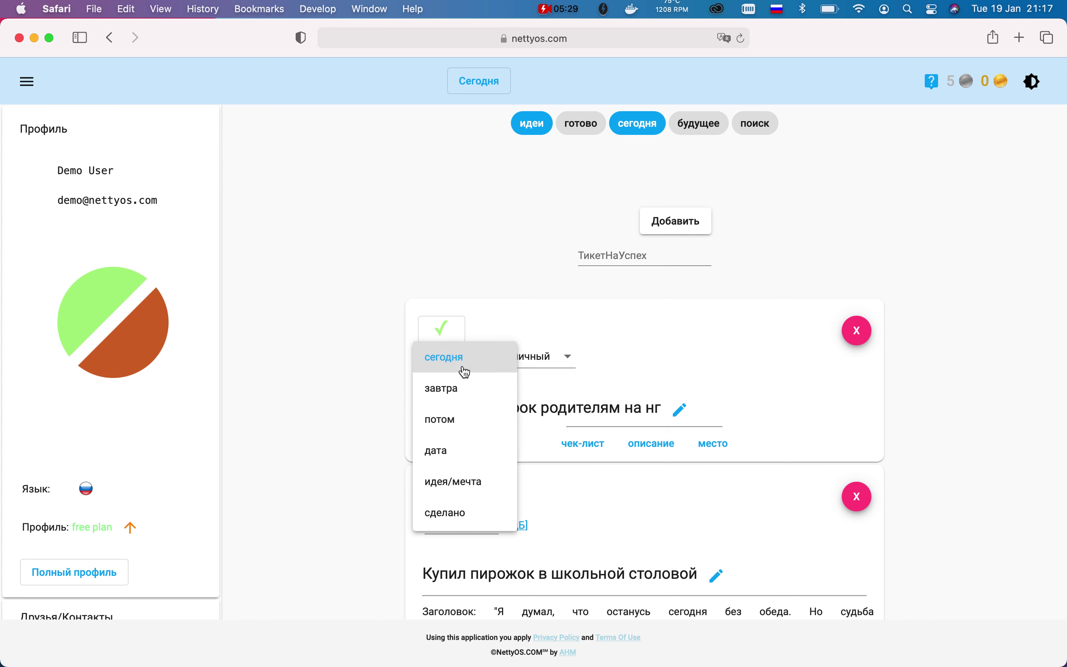
{"action": "left_click", "coordinate": [471, 489]}
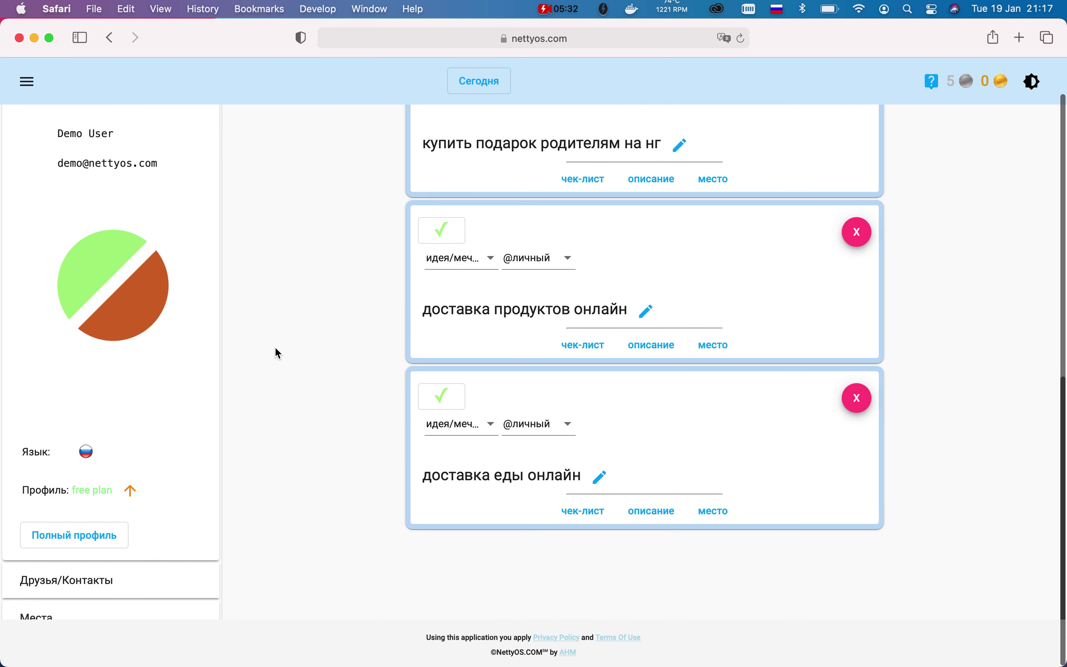
{"action": "scroll", "coordinate": [276, 352], "scroll_direction": "up", "scroll_amount": 1}
{"action": "scroll", "coordinate": [350, 493], "scroll_direction": "up", "scroll_amount": 3}
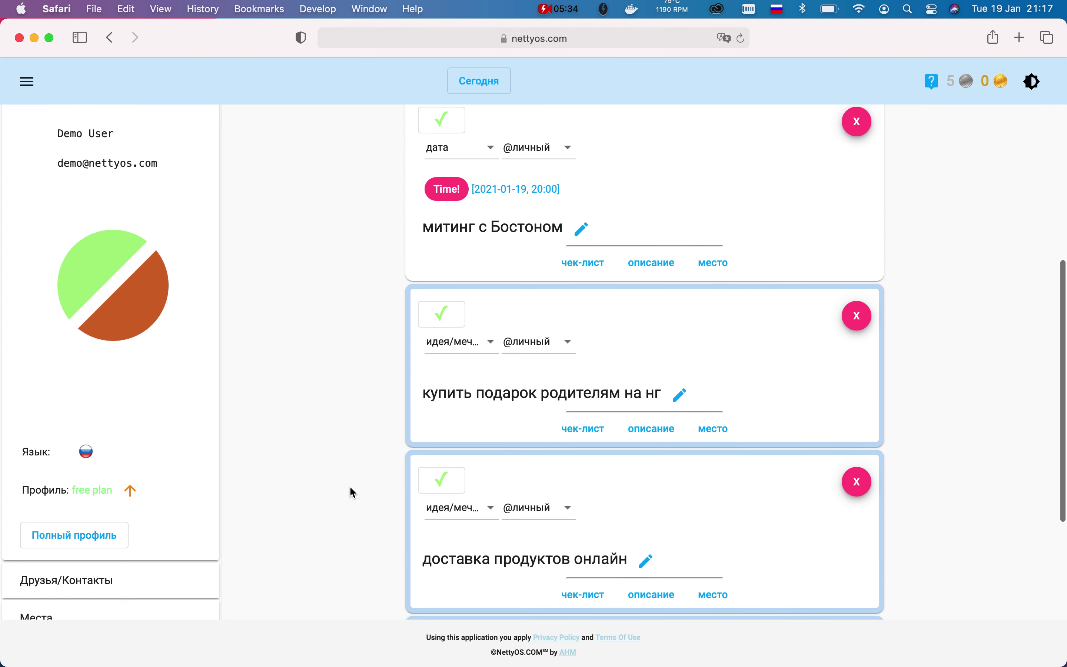
{"action": "scroll", "coordinate": [393, 564], "scroll_direction": "down", "scroll_amount": 3}
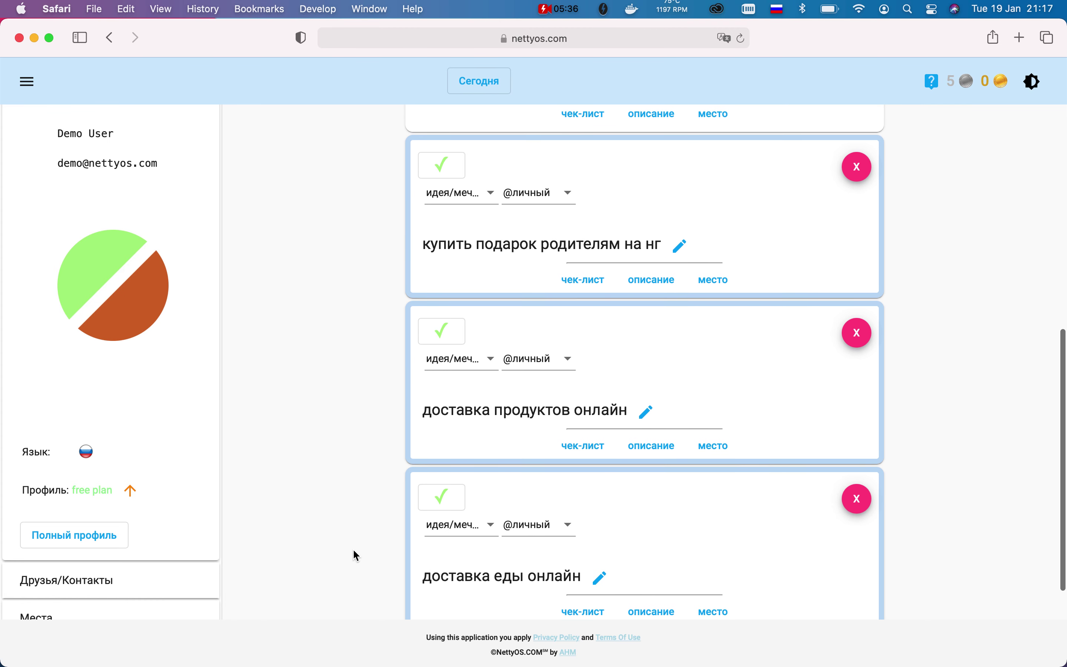
{"action": "scroll", "coordinate": [348, 525], "scroll_direction": "up", "scroll_amount": 3}
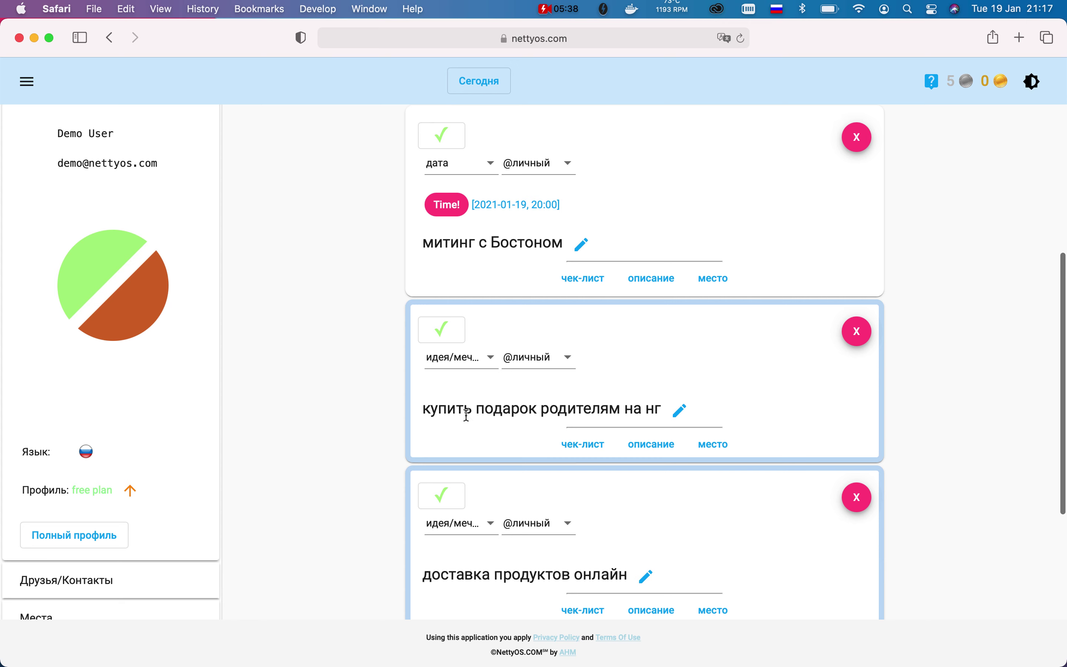
{"action": "scroll", "coordinate": [365, 413], "scroll_direction": "down", "scroll_amount": 2}
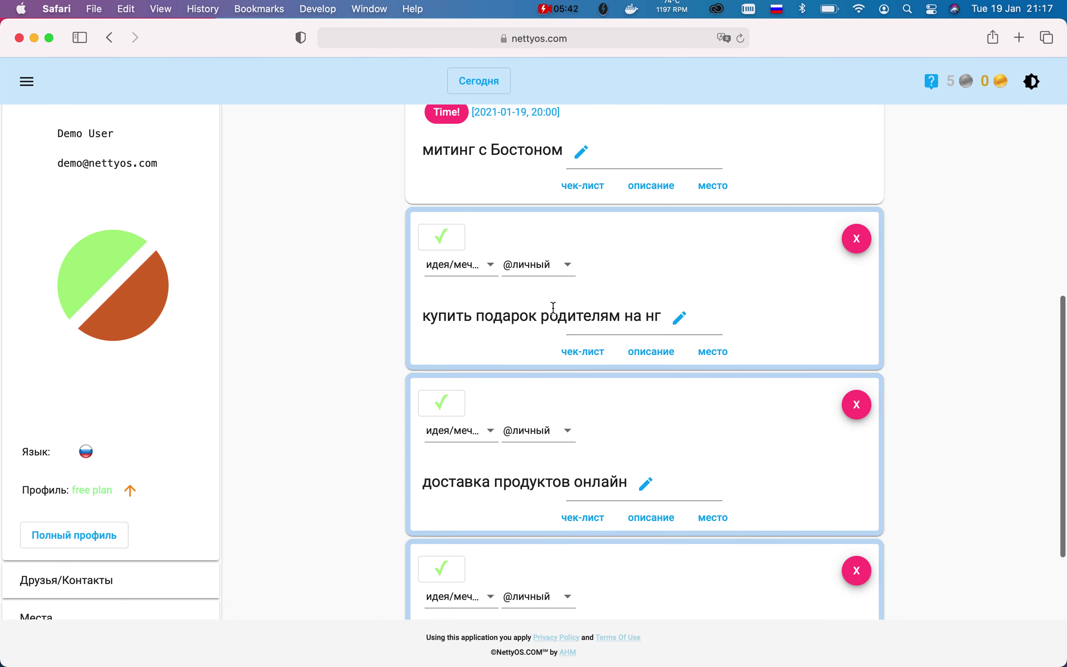
{"action": "left_click", "coordinate": [425, 317]}
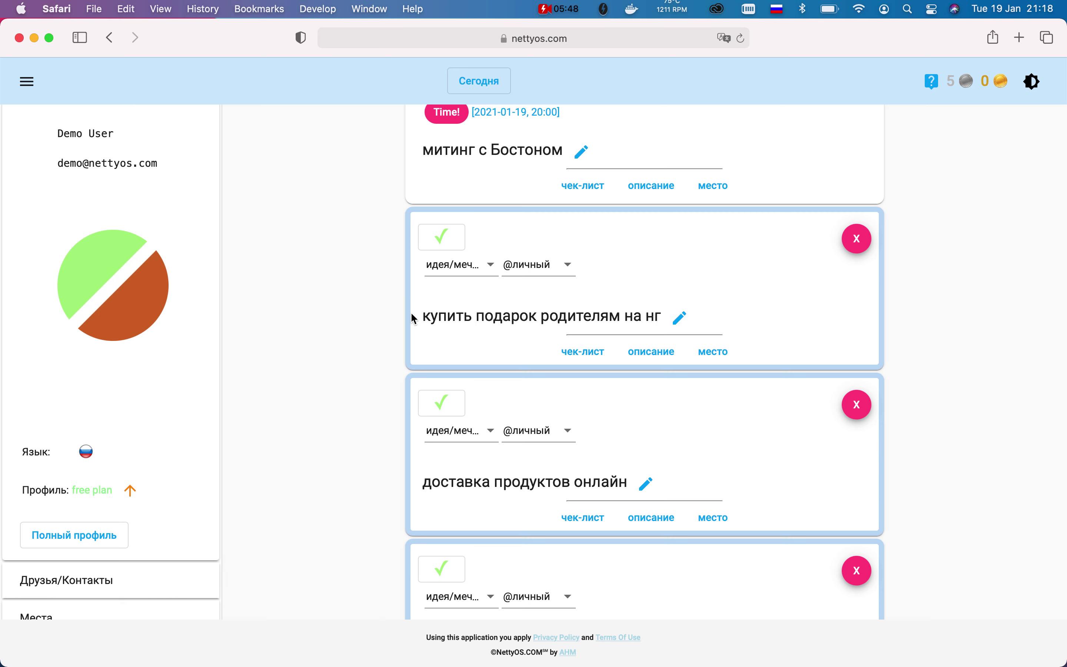
{"action": "left_click", "coordinate": [544, 265]}
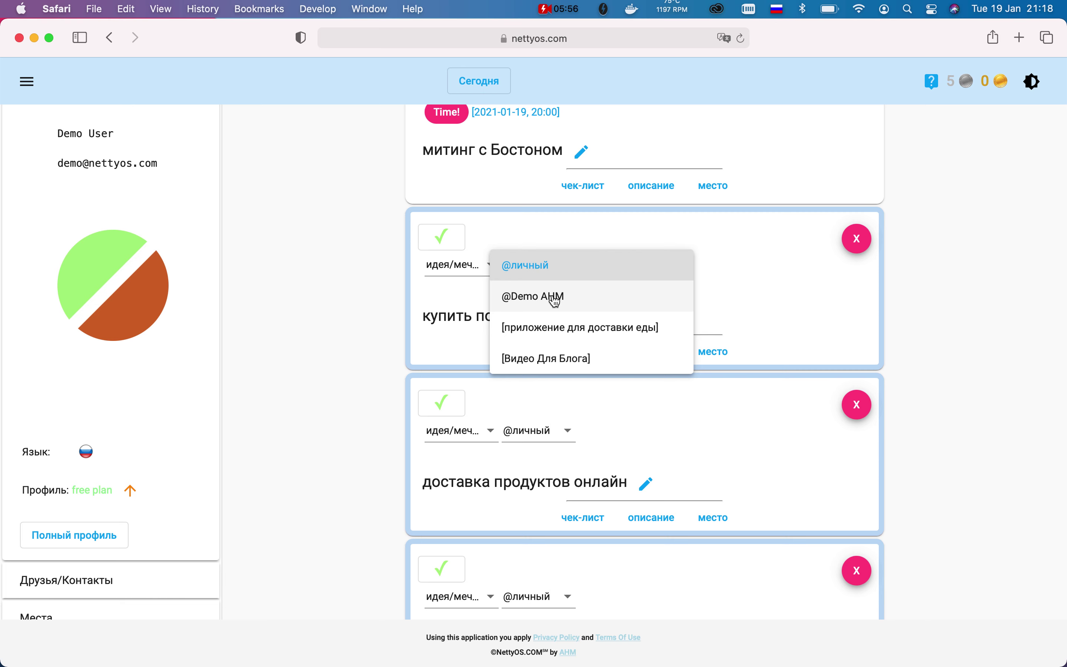
{"action": "left_click", "coordinate": [436, 298]}
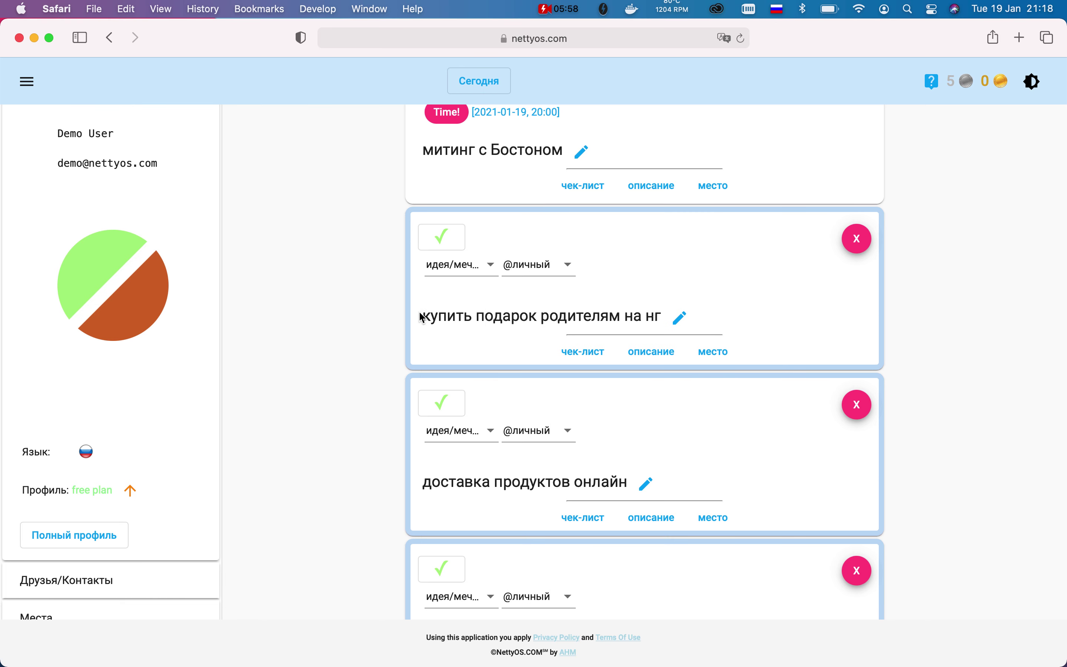
{"action": "left_click", "coordinate": [544, 265]}
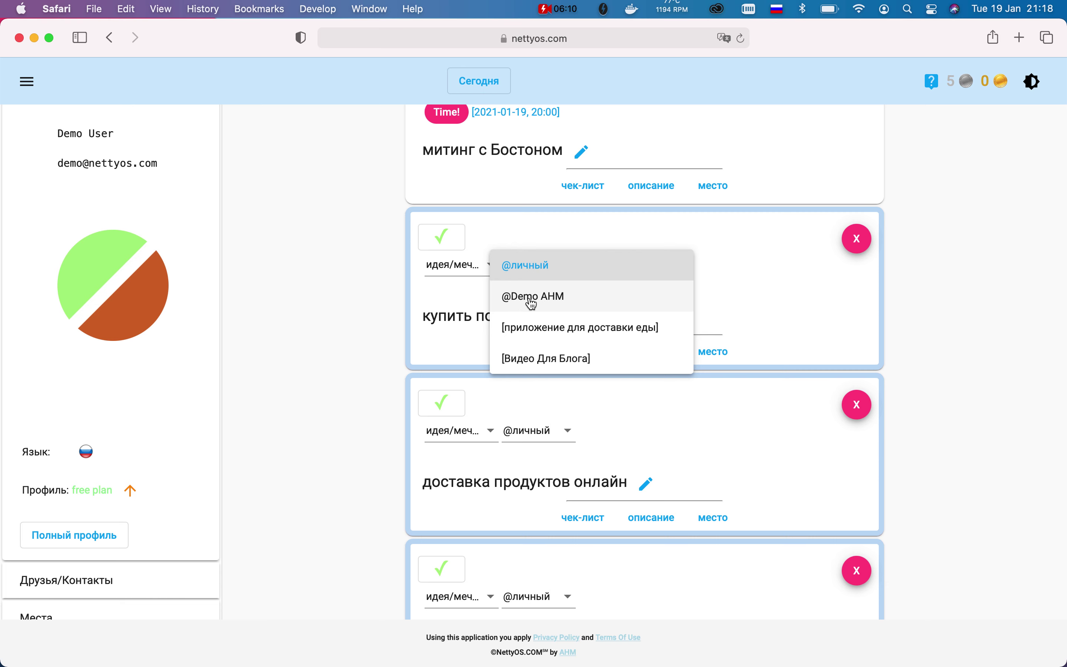
{"action": "left_click", "coordinate": [552, 301]}
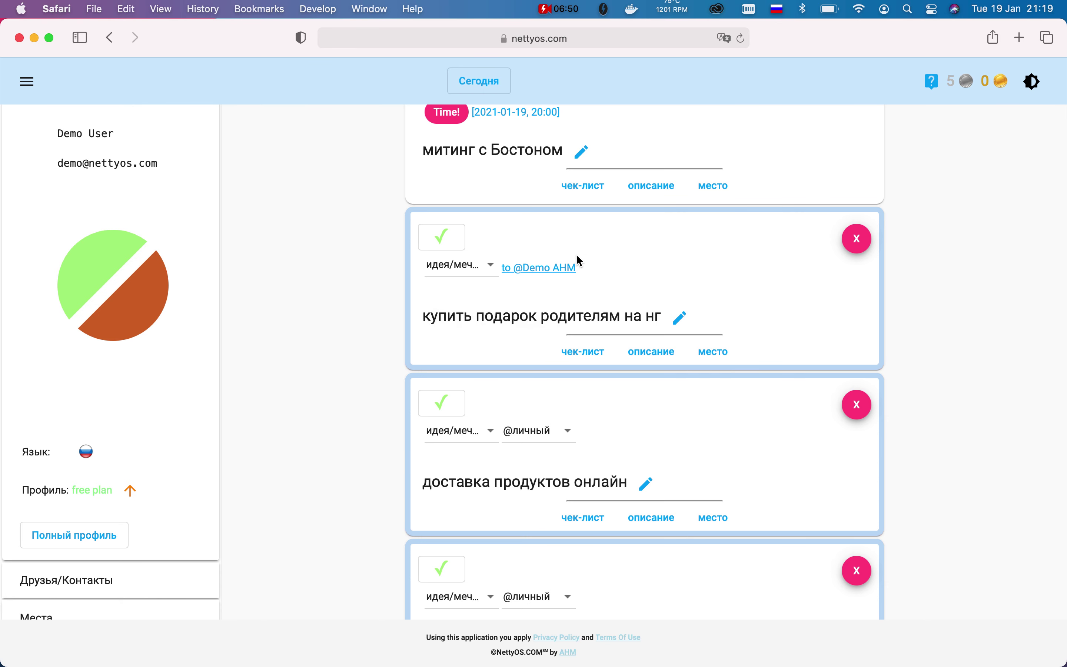
{"action": "mouse_move", "coordinate": [494, 270]}
{"action": "left_click", "coordinate": [451, 241]}
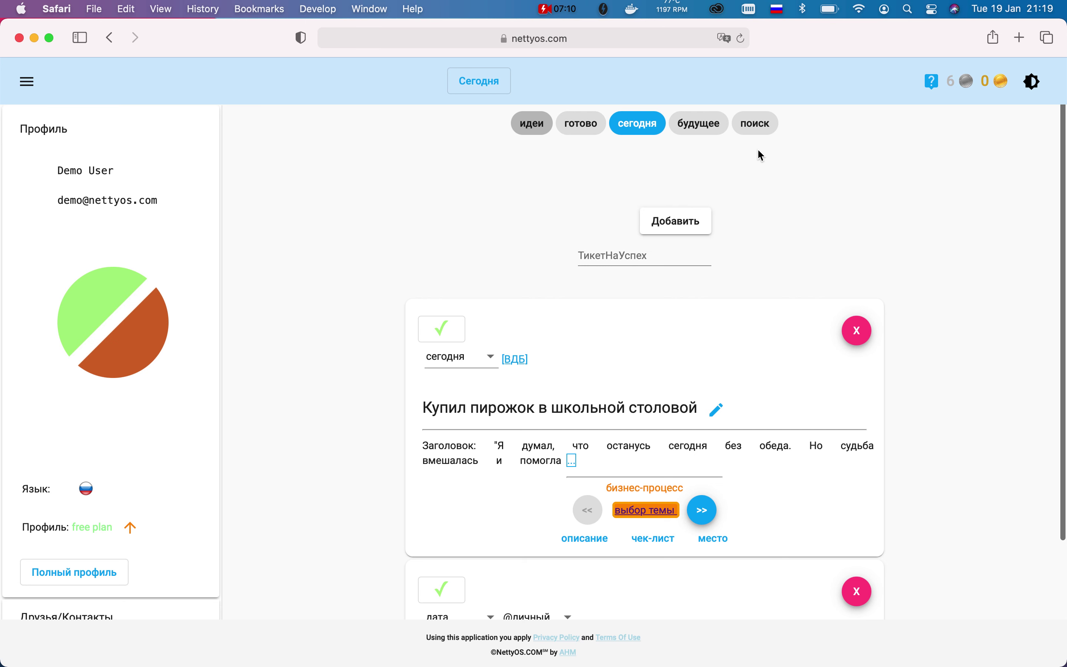
Search all tickets for "под" and review the matching tickets
{"action": "left_click", "coordinate": [761, 128]}
{"action": "left_click", "coordinate": [602, 211]}
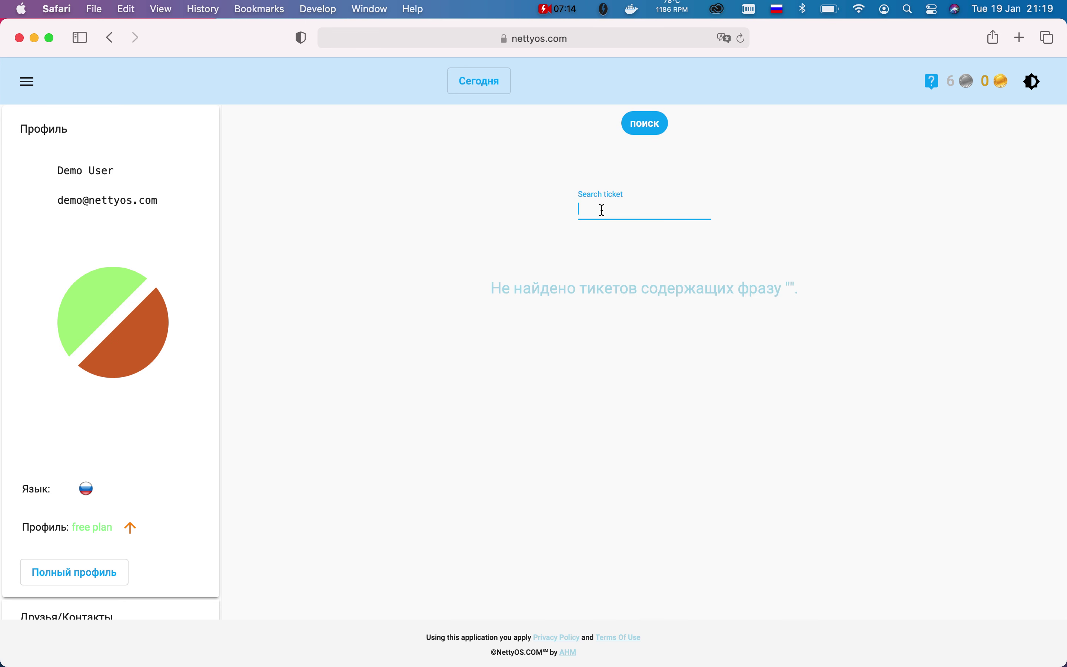
{"action": "type", "text": "под"}
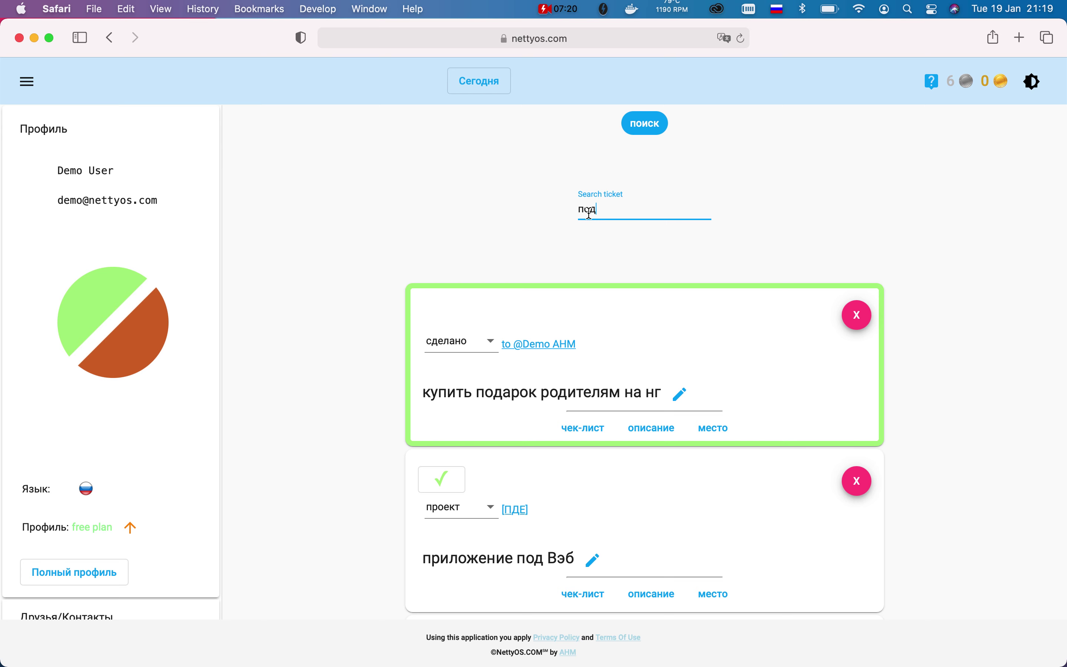
{"action": "scroll", "coordinate": [334, 367], "scroll_direction": "down", "scroll_amount": 2}
{"action": "scroll", "coordinate": [333, 370], "scroll_direction": "down", "scroll_amount": 1}
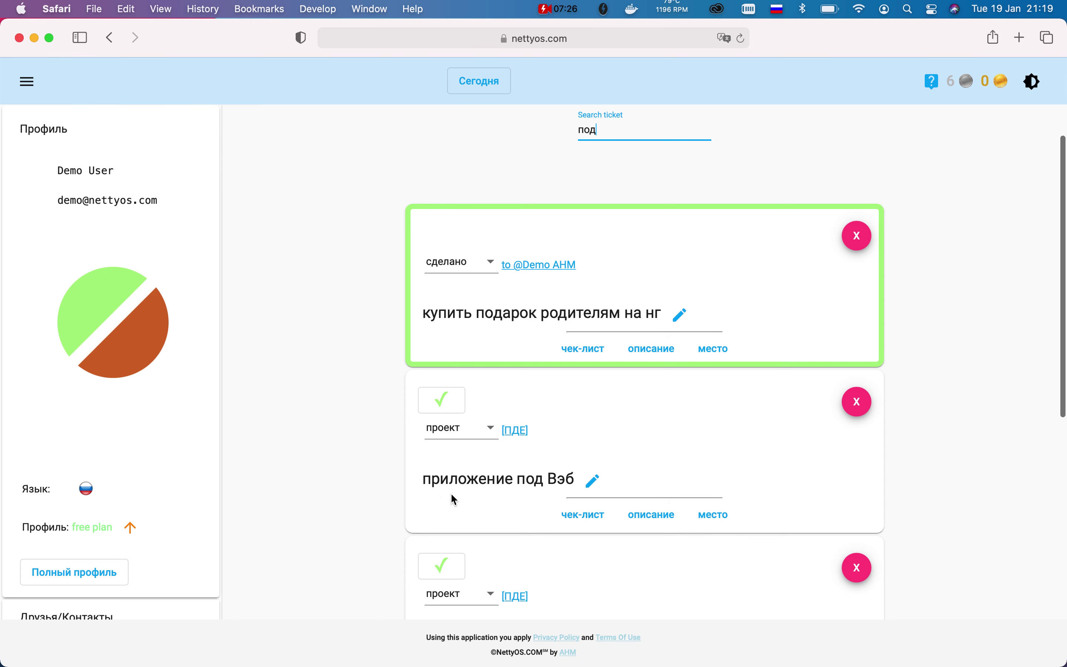
{"action": "left_click_drag", "start_coordinate": [517, 479], "coordinate": [543, 476]}
{"action": "scroll", "coordinate": [359, 466], "scroll_direction": "down", "scroll_amount": 3}
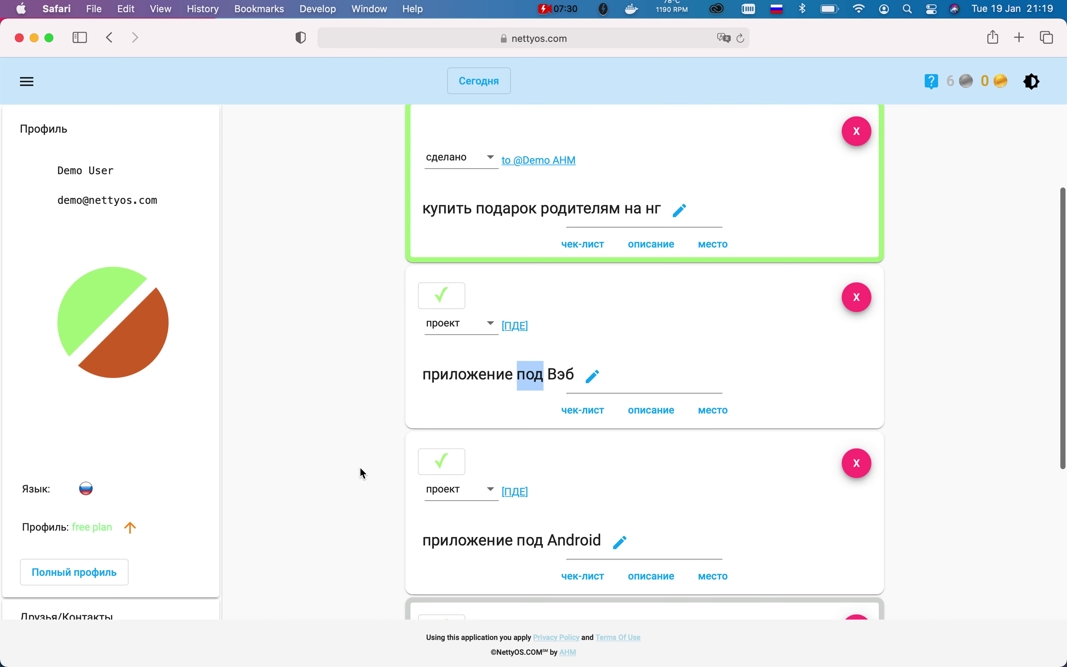
{"action": "scroll", "coordinate": [338, 373], "scroll_direction": "down", "scroll_amount": 10}
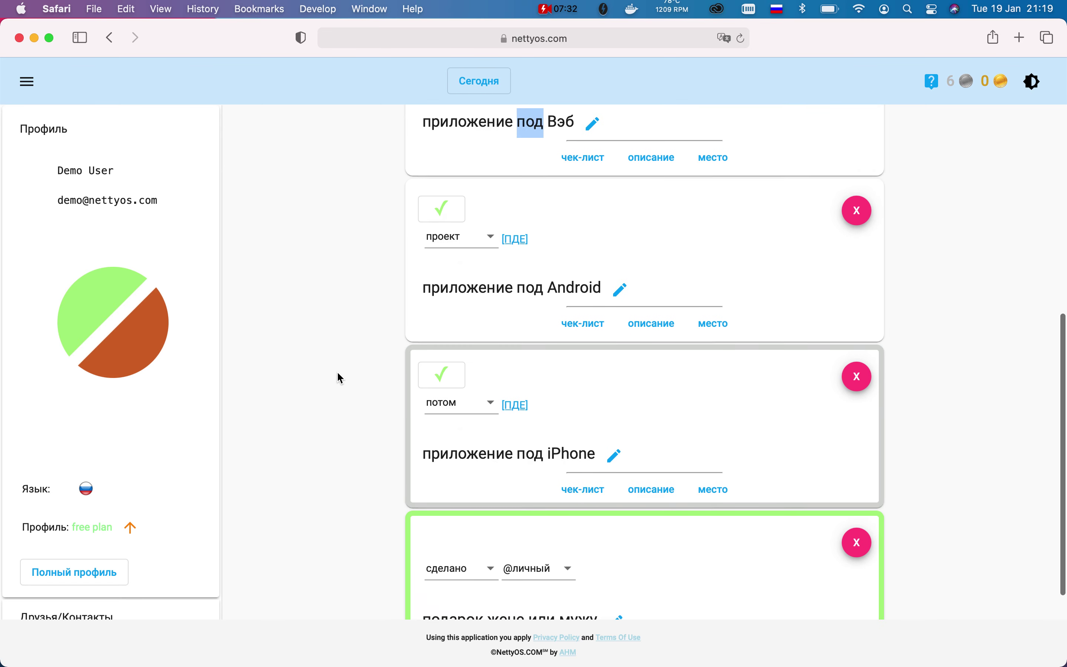
{"action": "scroll", "coordinate": [337, 371], "scroll_direction": "up", "scroll_amount": 13}
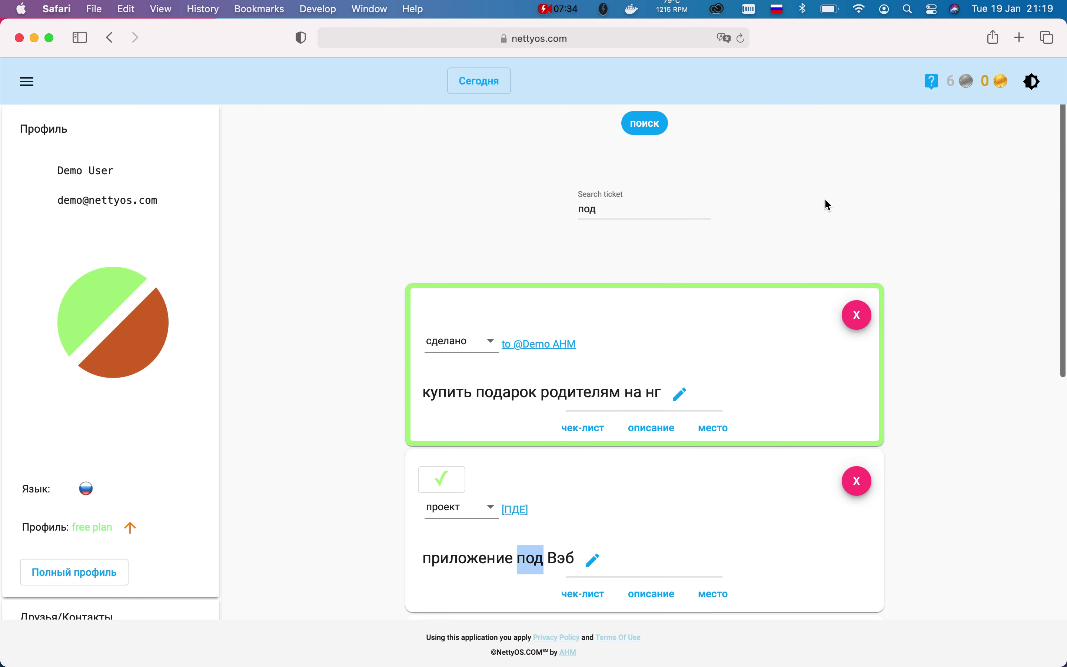
Close the ticket search and review the tickets in the Сегодня list along with the new-ticket field
{"action": "left_click", "coordinate": [646, 127]}
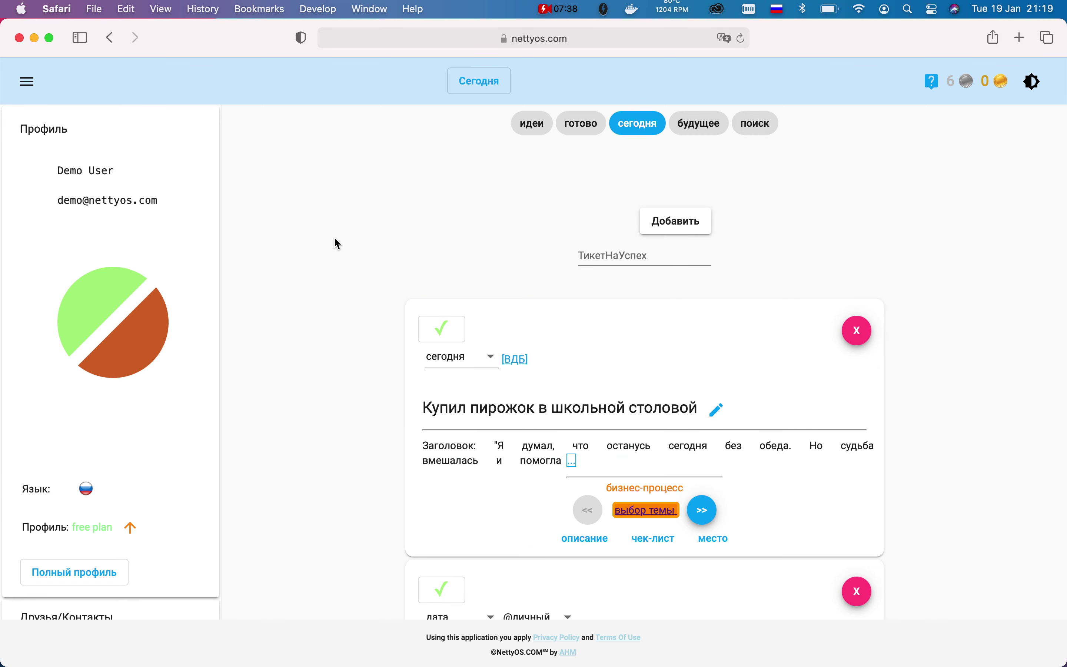
{"action": "scroll", "coordinate": [336, 290], "scroll_direction": "down", "scroll_amount": 4}
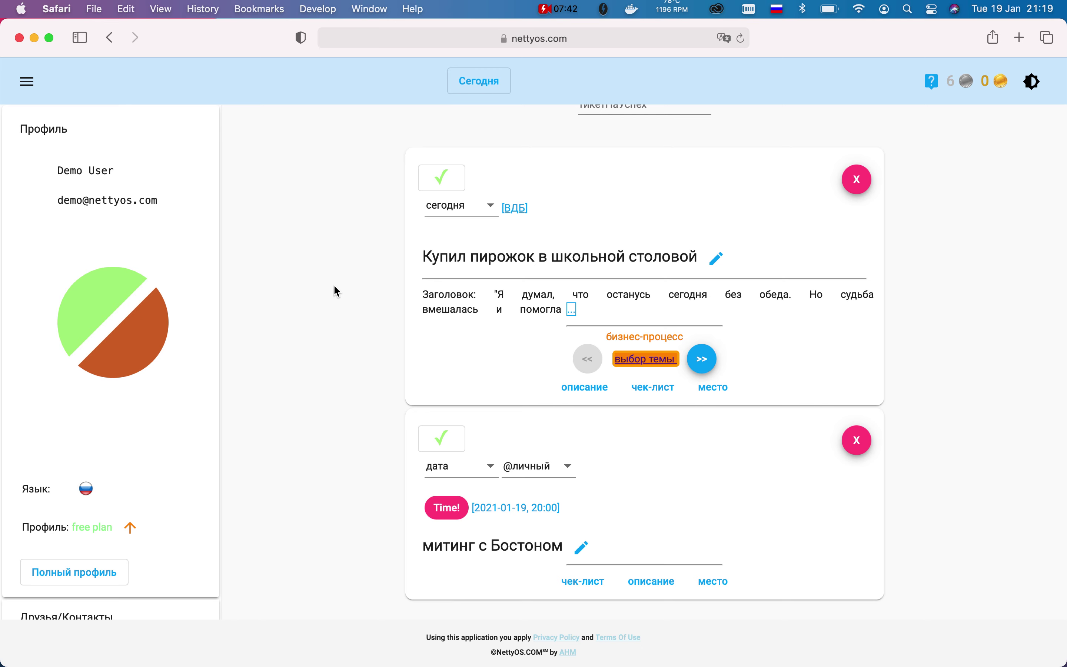
{"action": "scroll", "coordinate": [335, 288], "scroll_direction": "up", "scroll_amount": 4}
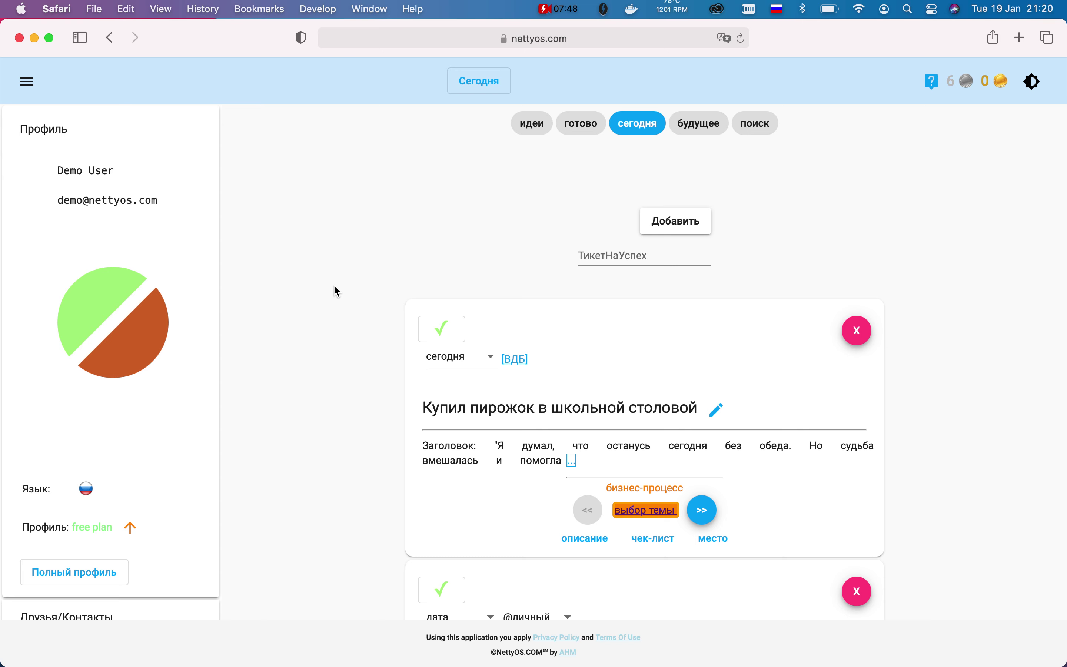
{"action": "mouse_move", "coordinate": [595, 256]}
{"action": "left_click", "coordinate": [605, 254]}
{"action": "left_click", "coordinate": [388, 254]}
{"action": "scroll", "coordinate": [313, 345], "scroll_direction": "down", "scroll_amount": 5}
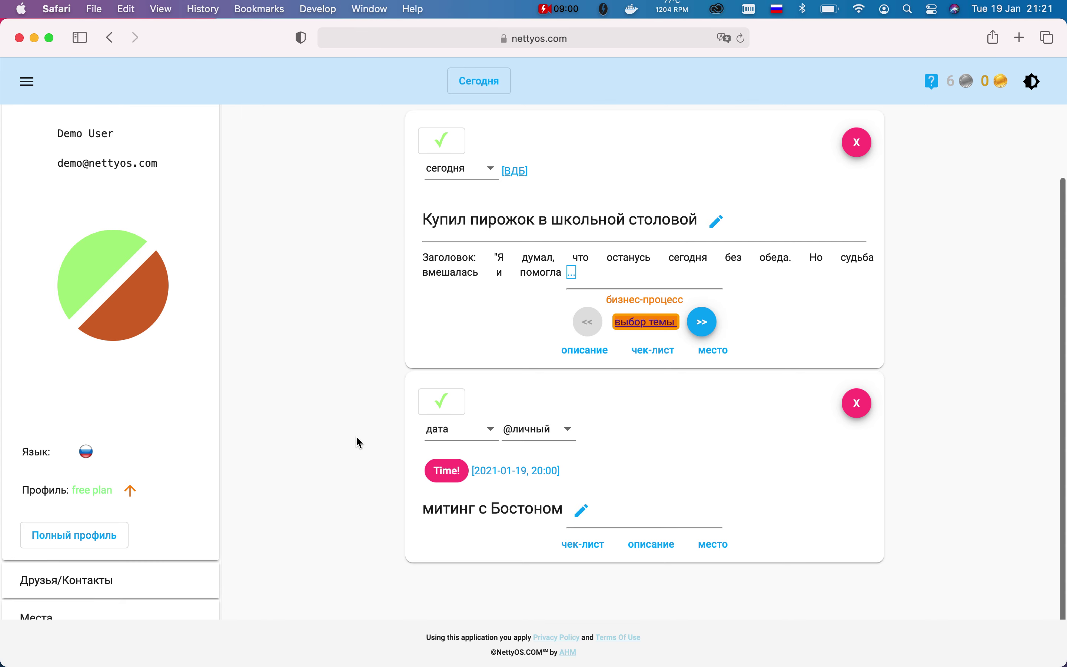
{"action": "scroll", "coordinate": [355, 436], "scroll_direction": "up", "scroll_amount": 5}
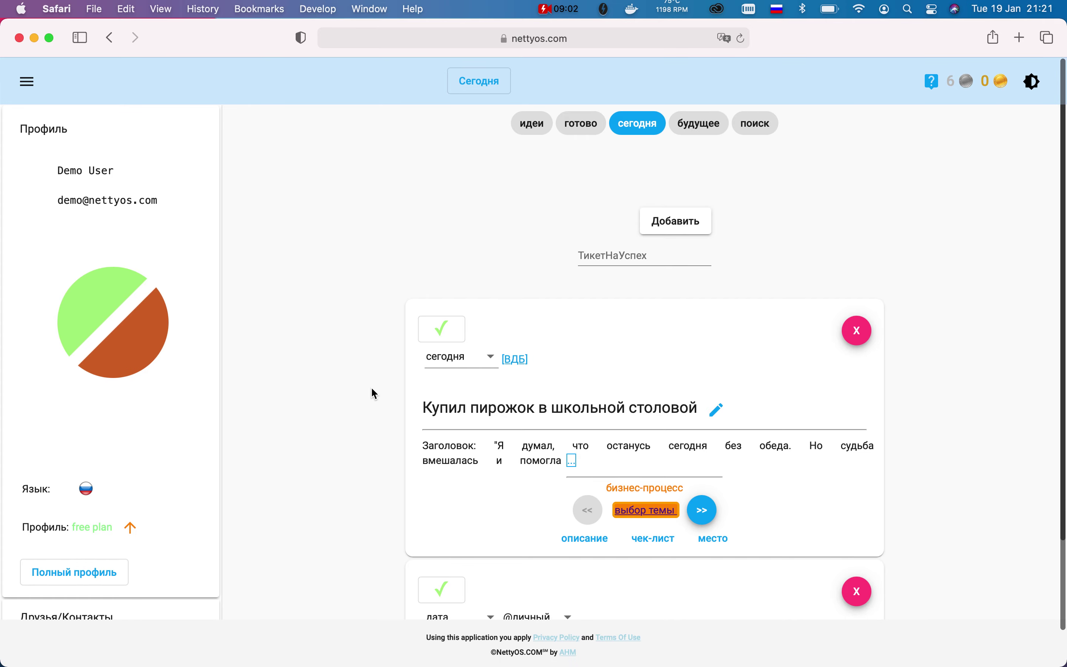
{"action": "scroll", "coordinate": [346, 417], "scroll_direction": "down", "scroll_amount": 5}
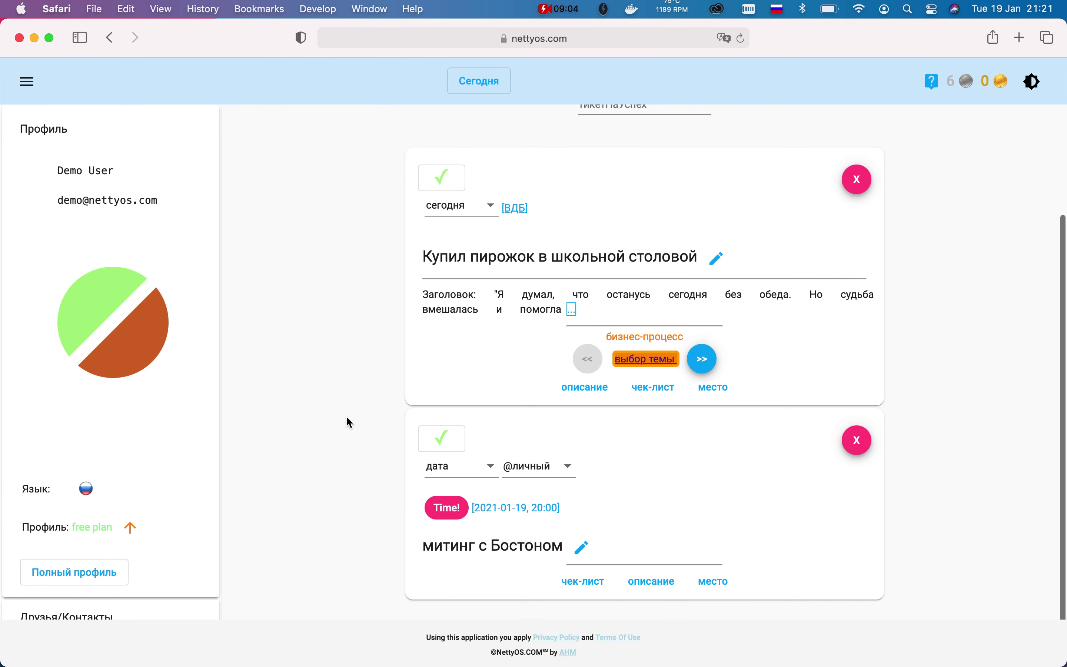
{"action": "scroll", "coordinate": [346, 415], "scroll_direction": "up", "scroll_amount": 3}
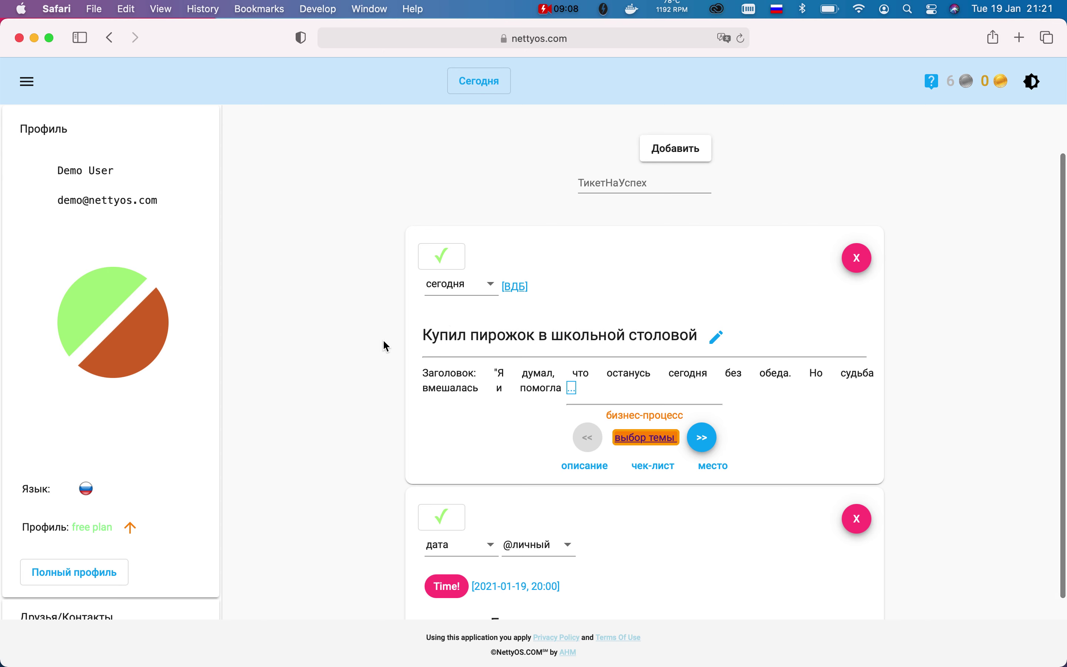
Open the NettyOS Гайд and look through its sections on personal tasks, personal projects and team use
{"action": "left_click", "coordinate": [27, 81]}
{"action": "mouse_move", "coordinate": [66, 333]}
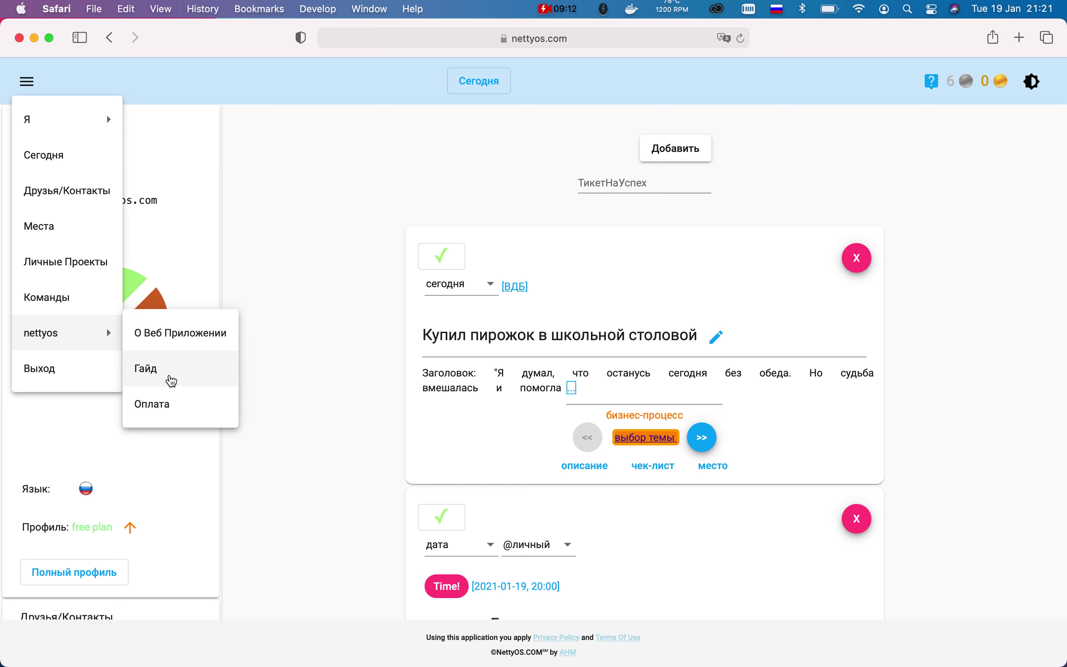
{"action": "left_click", "coordinate": [172, 380]}
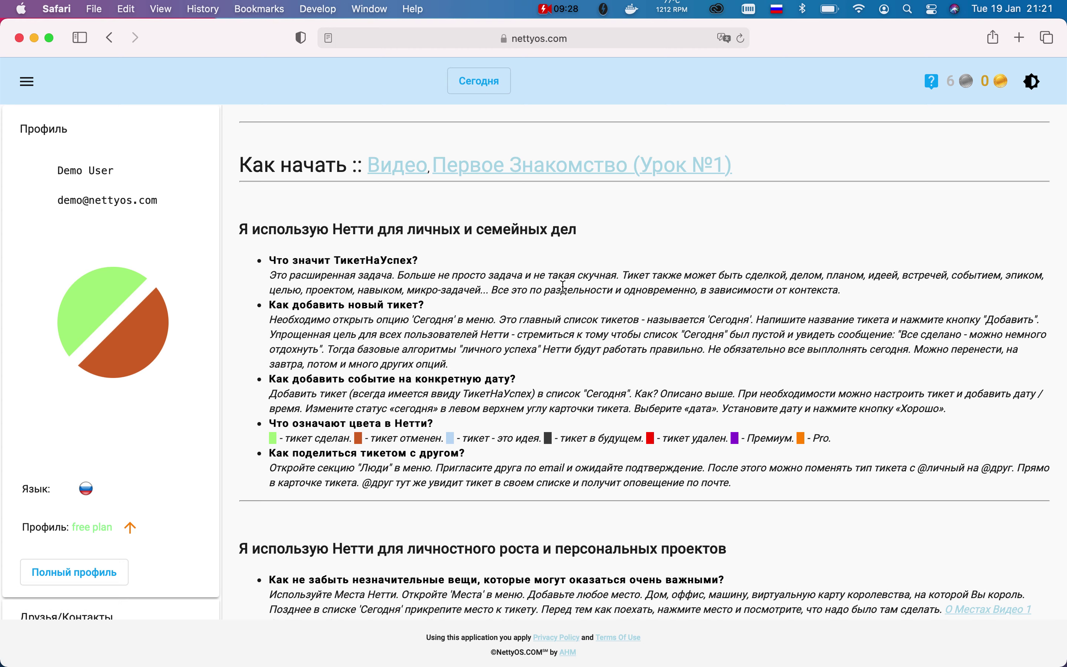
{"action": "scroll", "coordinate": [564, 287], "scroll_direction": "down", "scroll_amount": 3}
{"action": "scroll", "coordinate": [564, 287], "scroll_direction": "down", "scroll_amount": 10}
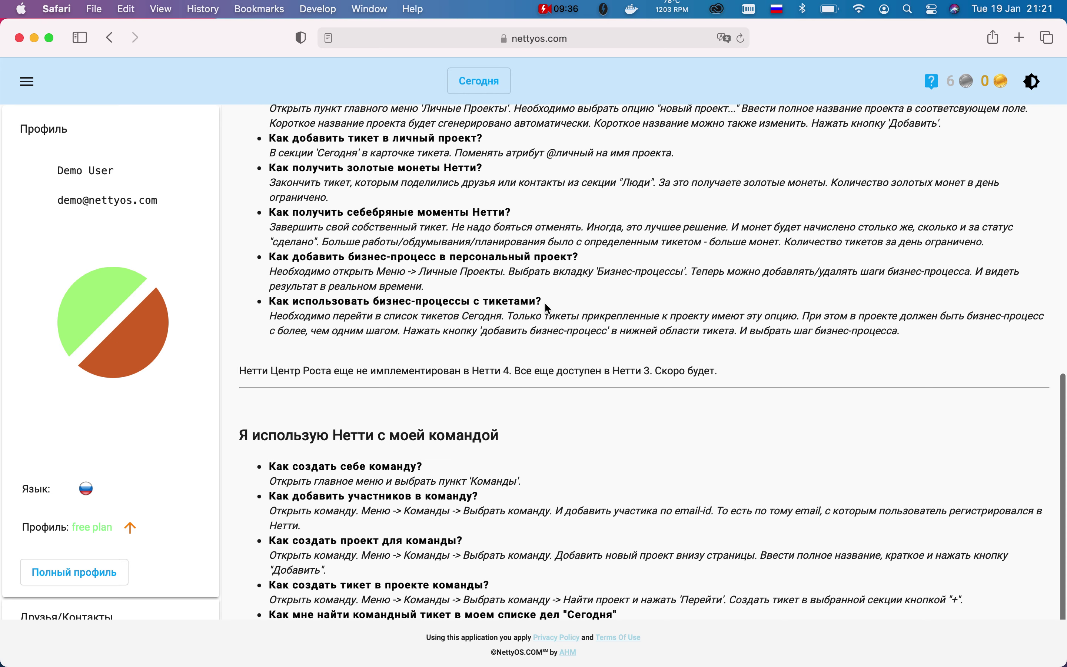
Return to the Сегодня list and open the [ВДБ] project board from the ticket "Купил пирожок в школьной столовой"
{"action": "left_click", "coordinate": [480, 79]}
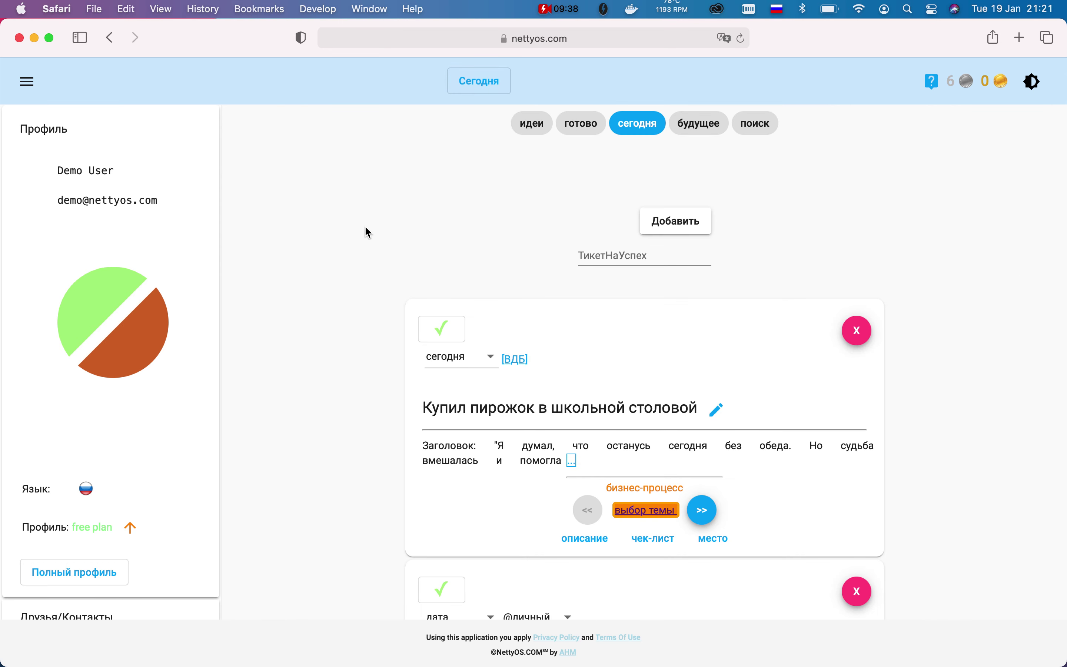
{"action": "scroll", "coordinate": [346, 339], "scroll_direction": "down", "scroll_amount": 3}
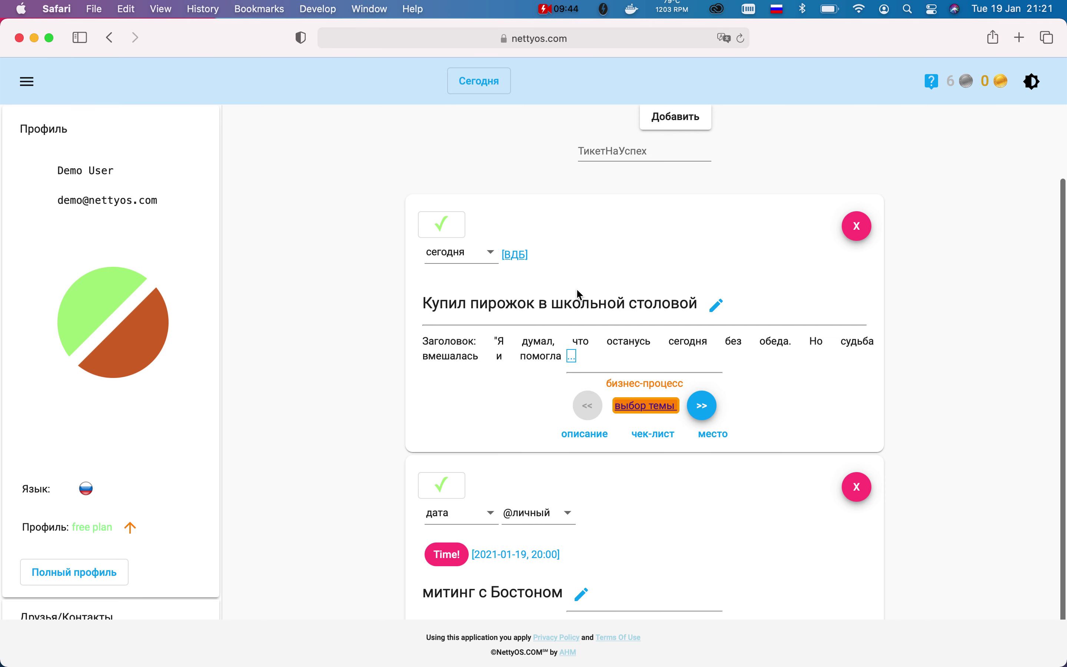
{"action": "left_click", "coordinate": [515, 256]}
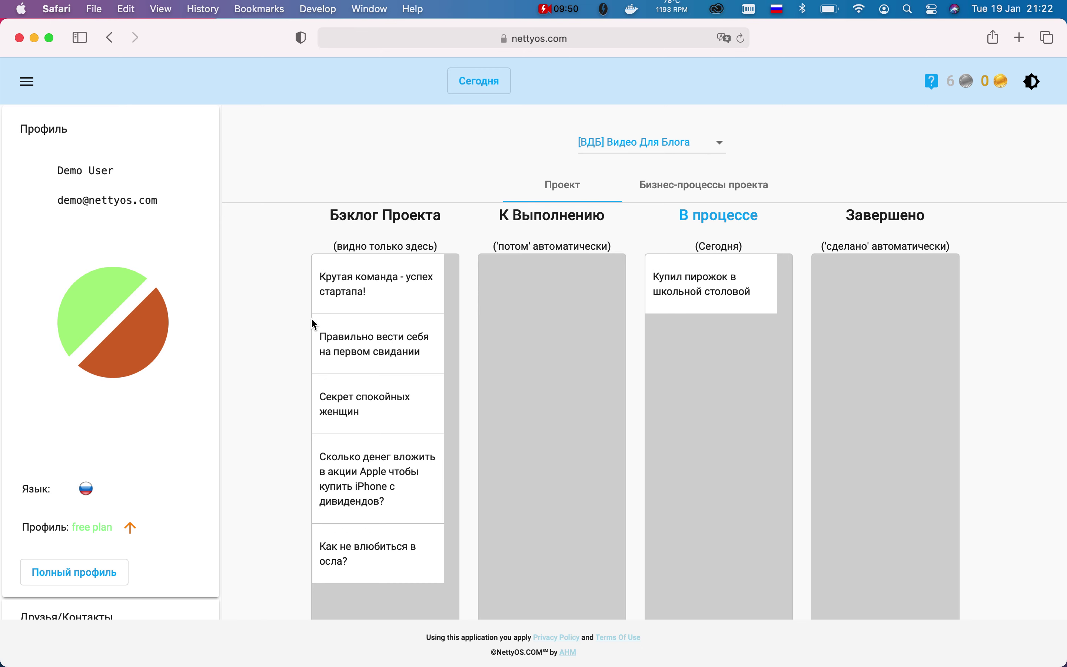
{"action": "scroll", "coordinate": [297, 329], "scroll_direction": "down", "scroll_amount": 2}
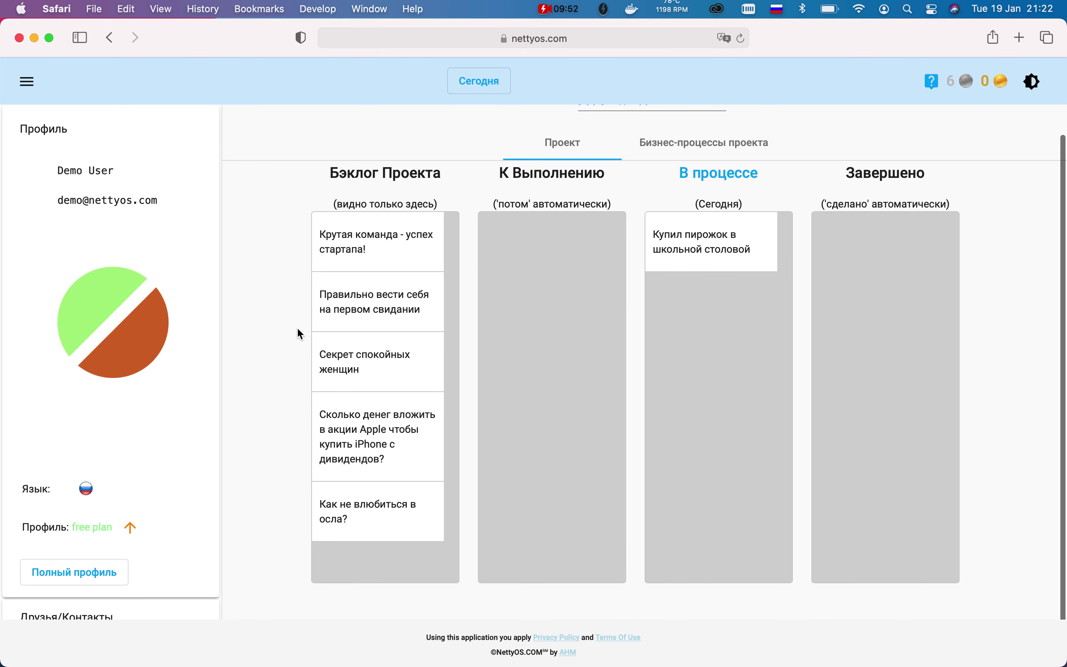
{"action": "scroll", "coordinate": [298, 329], "scroll_direction": "up", "scroll_amount": 2}
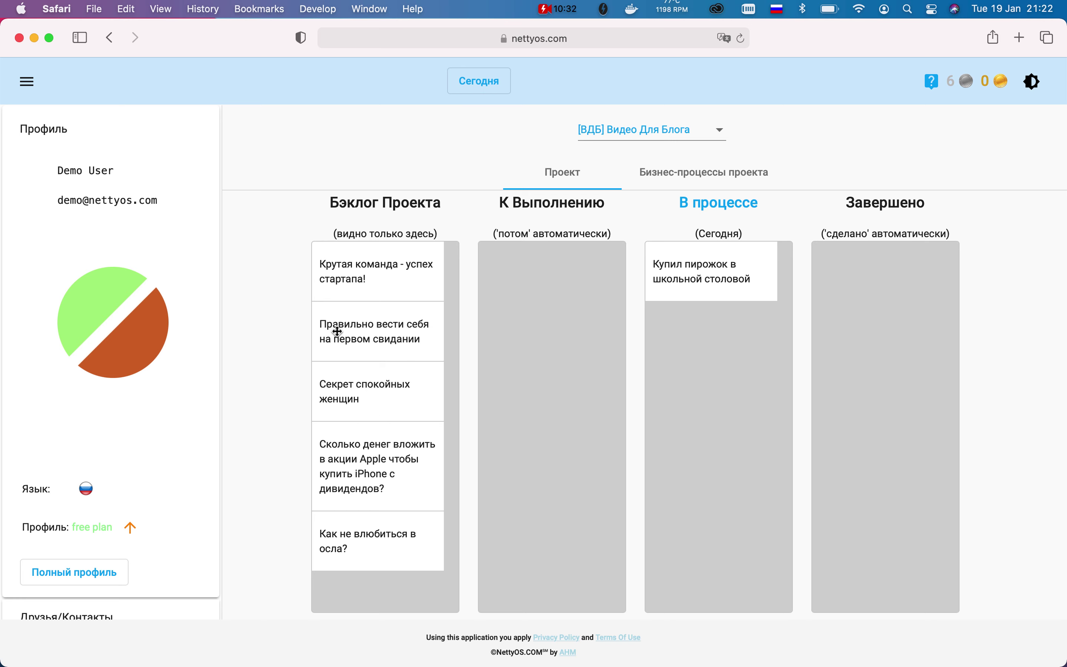
Examine the tickets in the Бэклог Проекта column up close and restore the normal page view
{"action": "scroll", "coordinate": [266, 359], "scroll_direction": "up", "scroll_amount": 2}
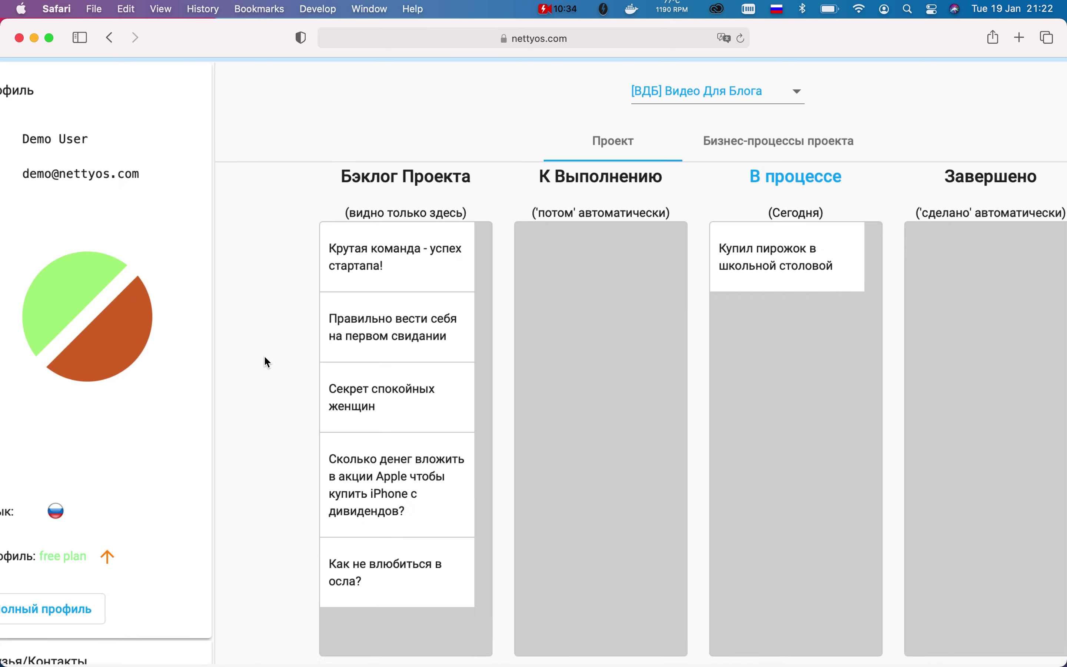
{"action": "scroll", "coordinate": [265, 358], "scroll_direction": "up", "scroll_amount": 3}
{"action": "scroll", "coordinate": [460, 416], "scroll_direction": "down", "scroll_amount": 2}
{"action": "scroll", "coordinate": [529, 389], "scroll_direction": "down", "scroll_amount": 4}
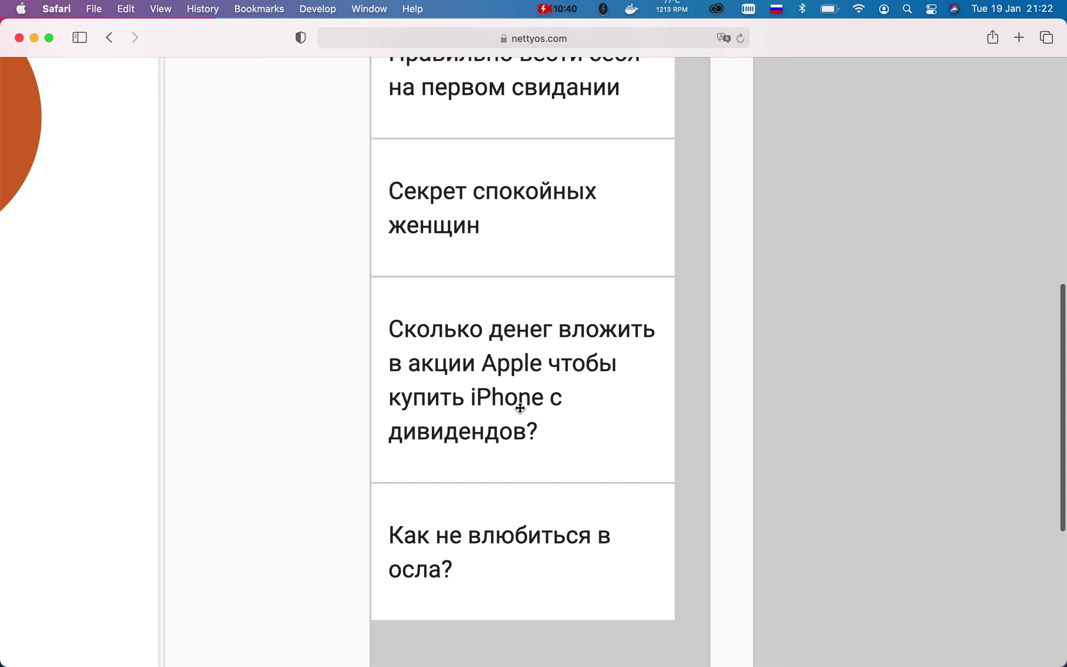
{"action": "scroll", "coordinate": [449, 458], "scroll_direction": "down", "scroll_amount": 3}
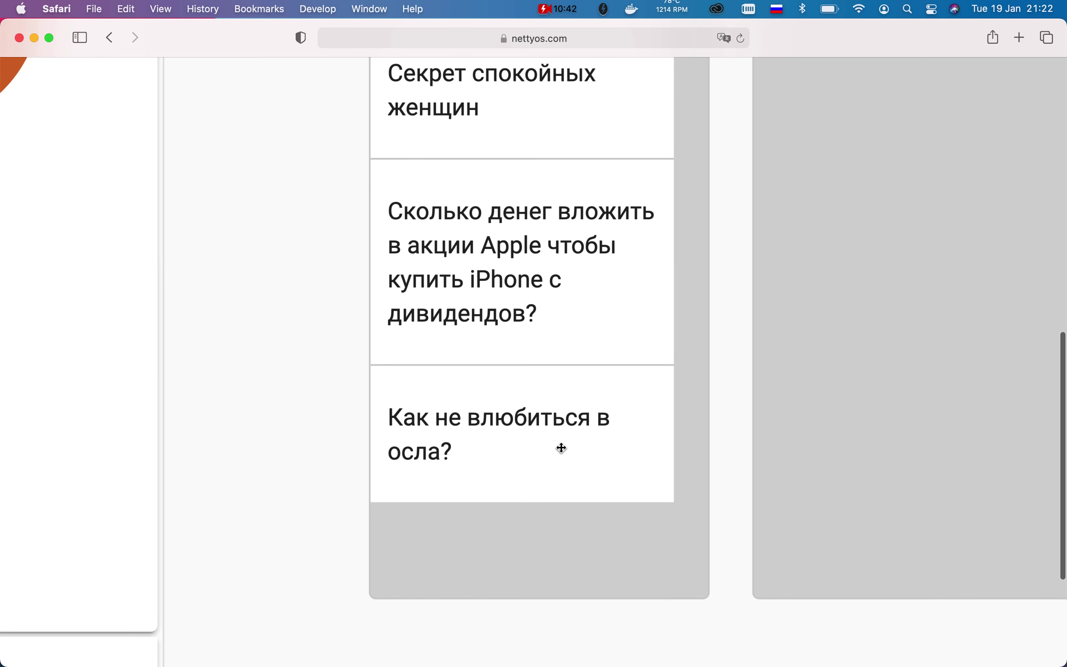
{"action": "scroll", "coordinate": [274, 405], "scroll_direction": "down", "scroll_amount": 10}
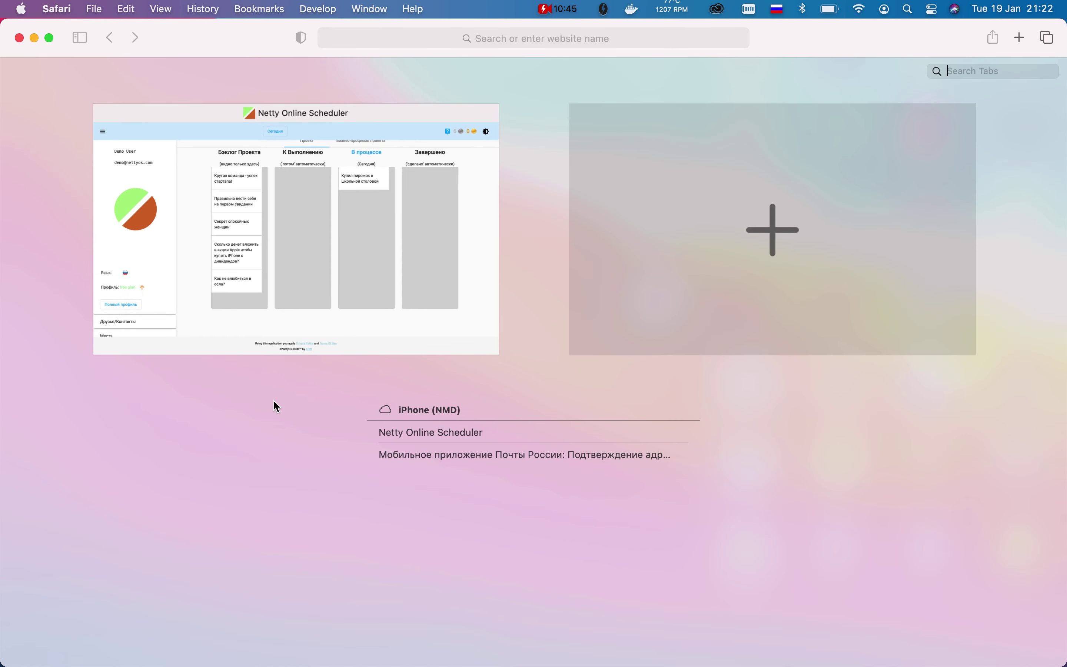
{"action": "left_click", "coordinate": [222, 338]}
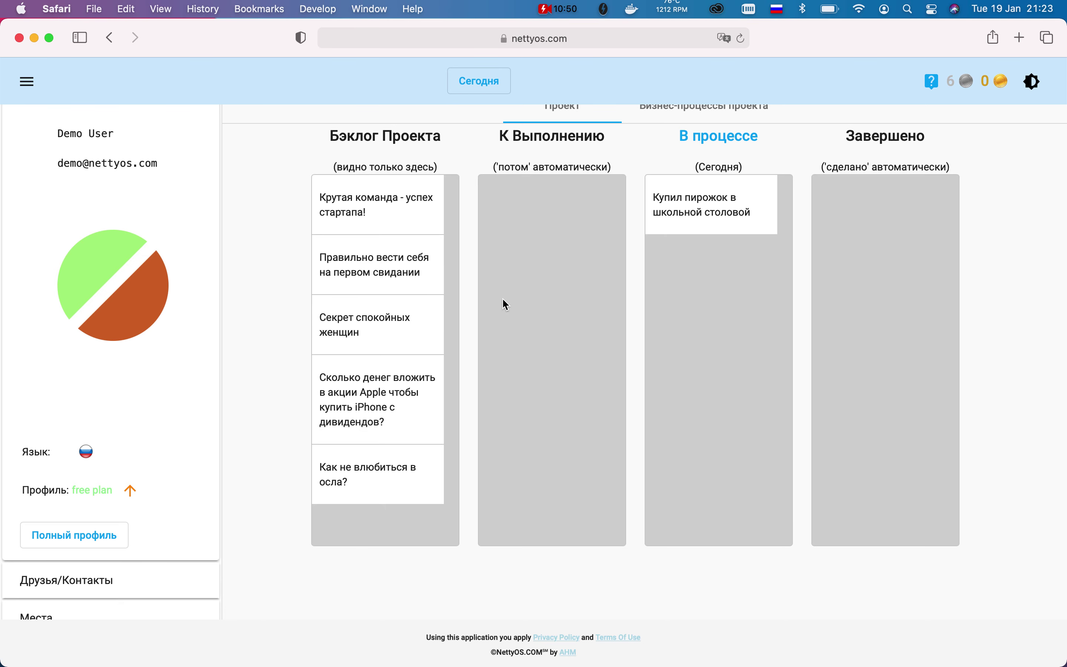
Examine the В процессе column of the [ВДБ] board and its link to the Сегодня list
{"action": "scroll", "coordinate": [566, 279], "scroll_direction": "up", "scroll_amount": 2}
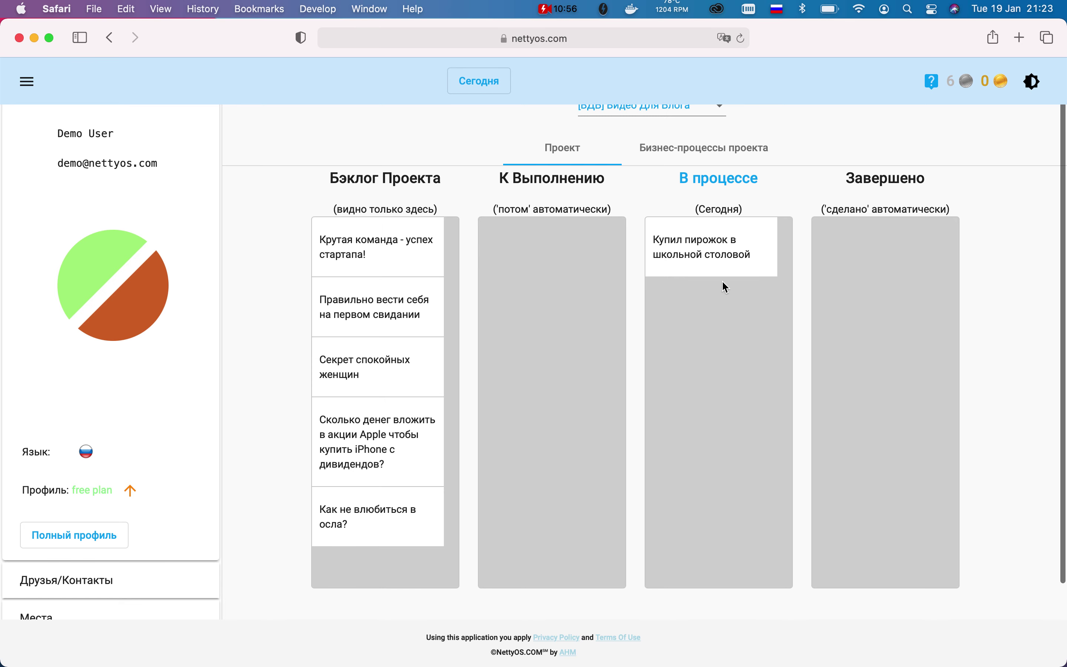
{"action": "scroll", "coordinate": [722, 280], "scroll_direction": "up", "scroll_amount": 2}
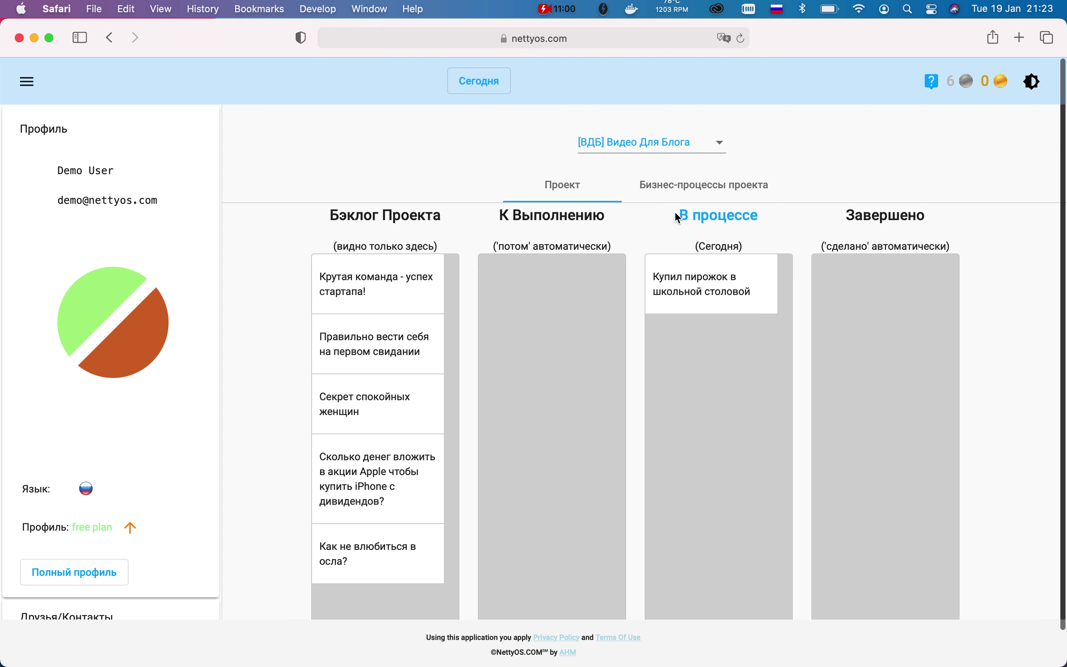
{"action": "left_click_drag", "start_coordinate": [698, 247], "coordinate": [750, 241]}
{"action": "left_click", "coordinate": [750, 241]}
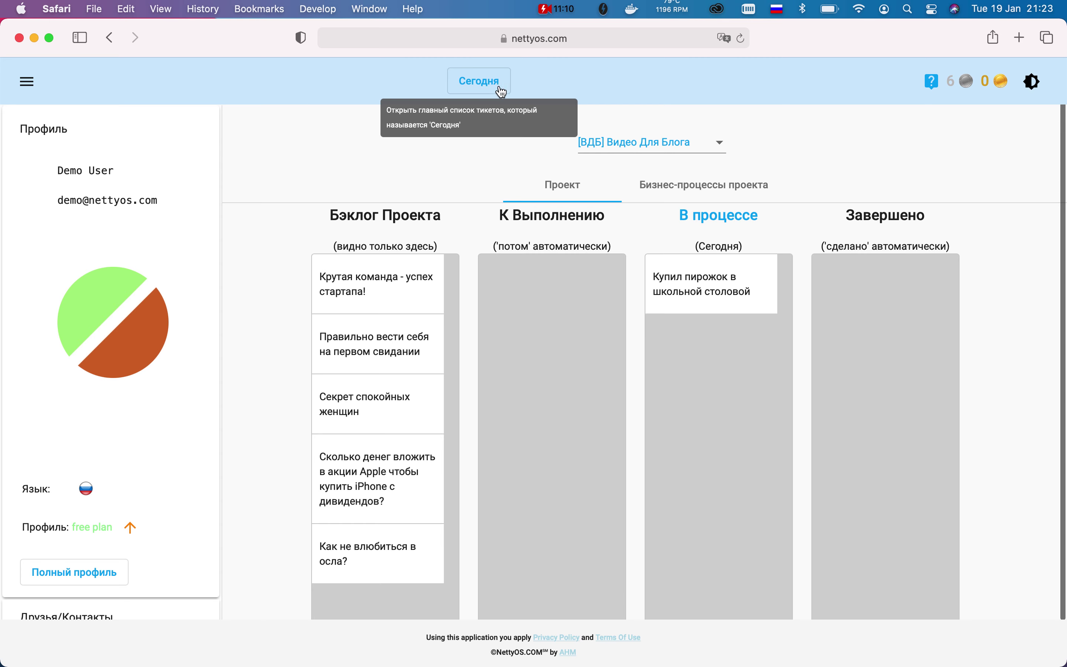
Return to the Сегодня list and expand the full description of "Купил пирожок в школьной столовой" to read it
{"action": "left_click", "coordinate": [487, 87]}
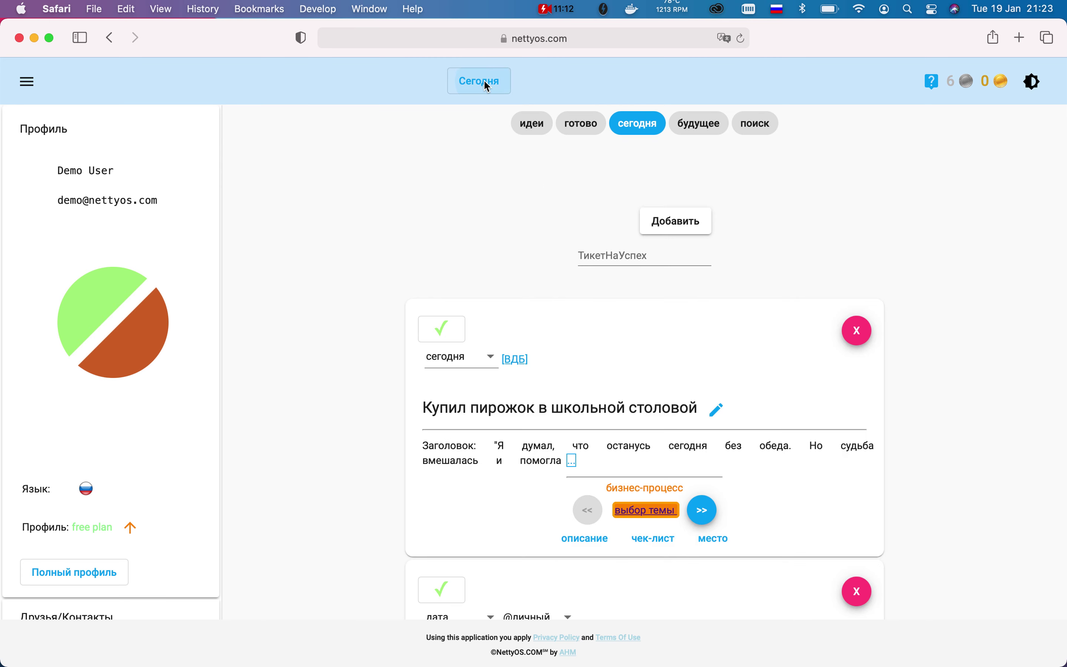
{"action": "scroll", "coordinate": [352, 331], "scroll_direction": "down", "scroll_amount": 3}
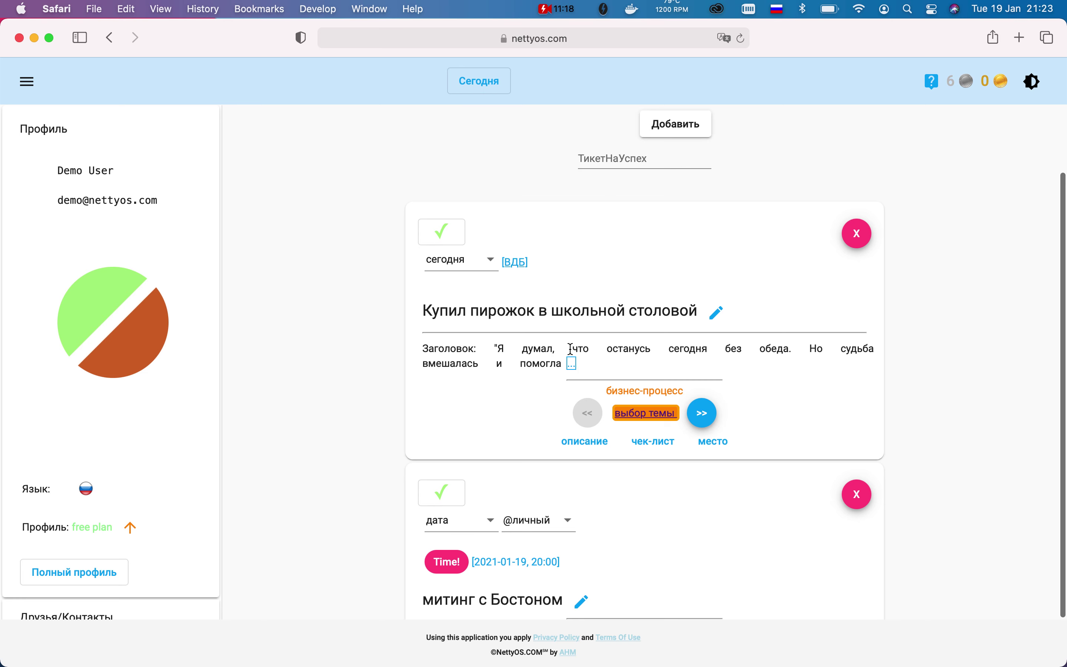
{"action": "left_click", "coordinate": [572, 364]}
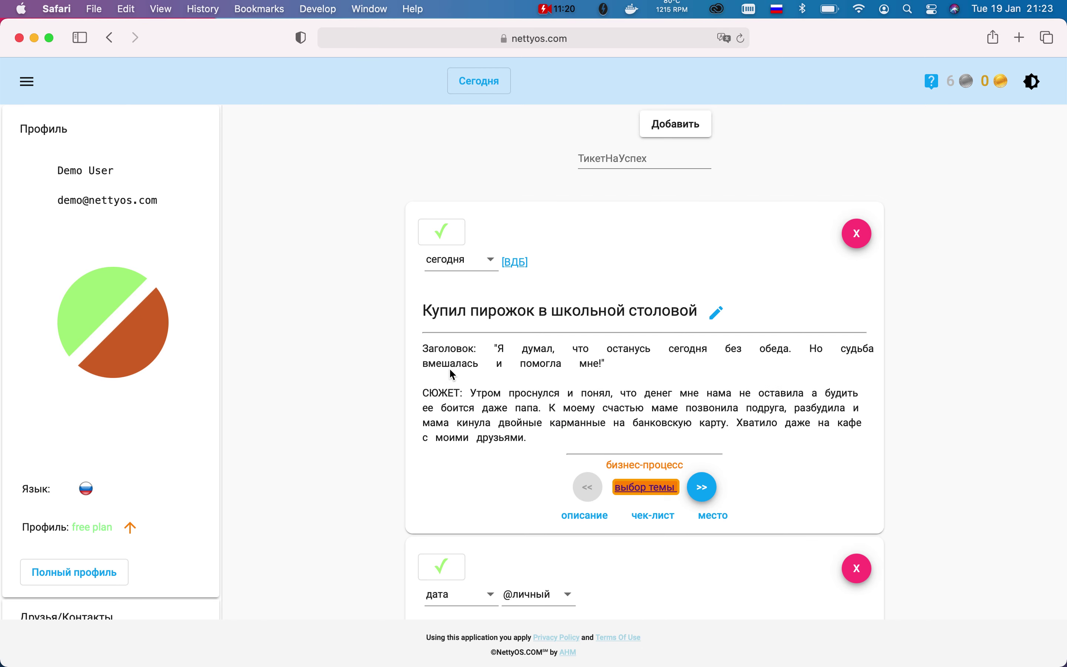
{"action": "scroll", "coordinate": [767, 346], "scroll_direction": "down", "scroll_amount": 3}
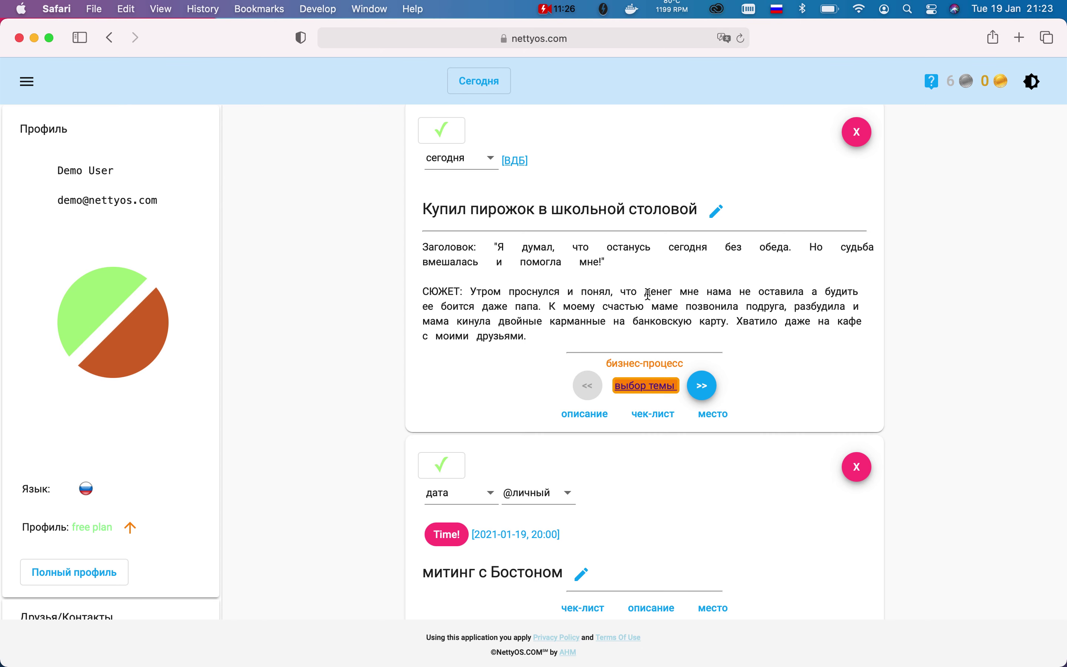
{"action": "scroll", "coordinate": [666, 308], "scroll_direction": "up", "scroll_amount": 1}
View the [ВДБ] project board from the ticket and go back to the Сегодня list
{"action": "left_click", "coordinate": [513, 193]}
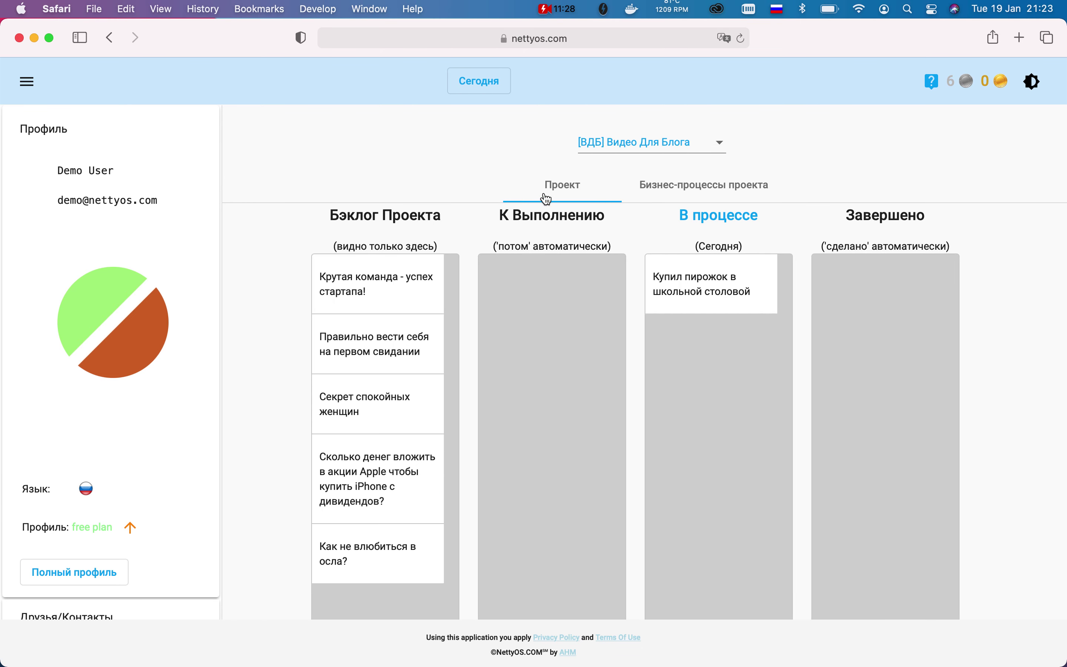
{"action": "left_click", "coordinate": [479, 80]}
{"action": "scroll", "coordinate": [763, 408], "scroll_direction": "down", "scroll_amount": 2}
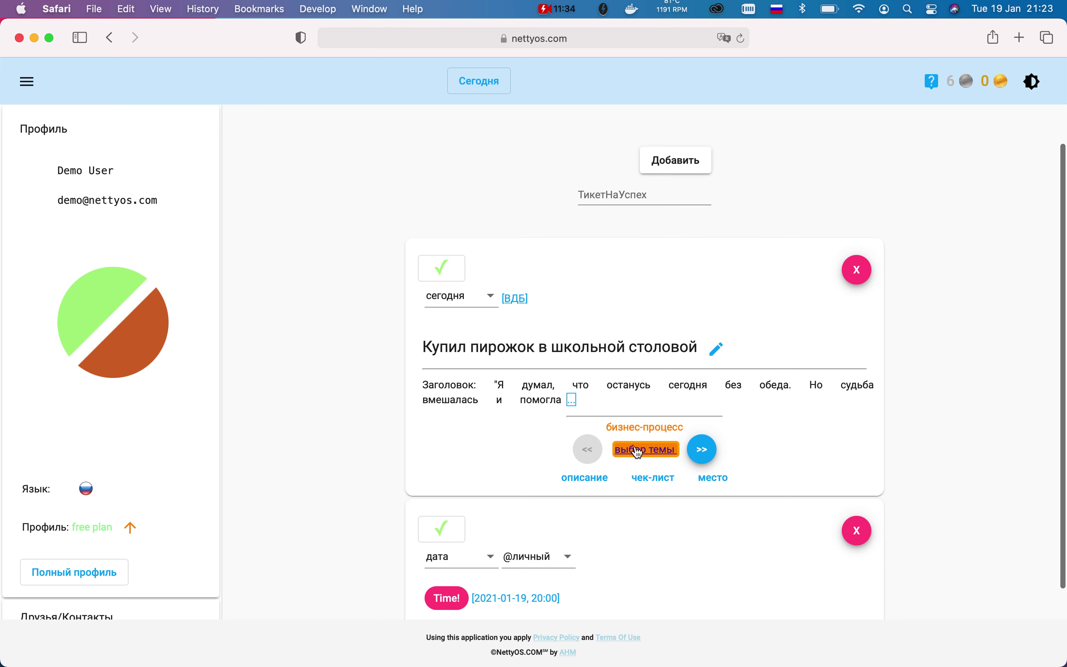
Open the [ВДБ] business process from the ticket's "выбор темы" step, compare it with the project board and review the process steps
{"action": "left_click", "coordinate": [654, 451]}
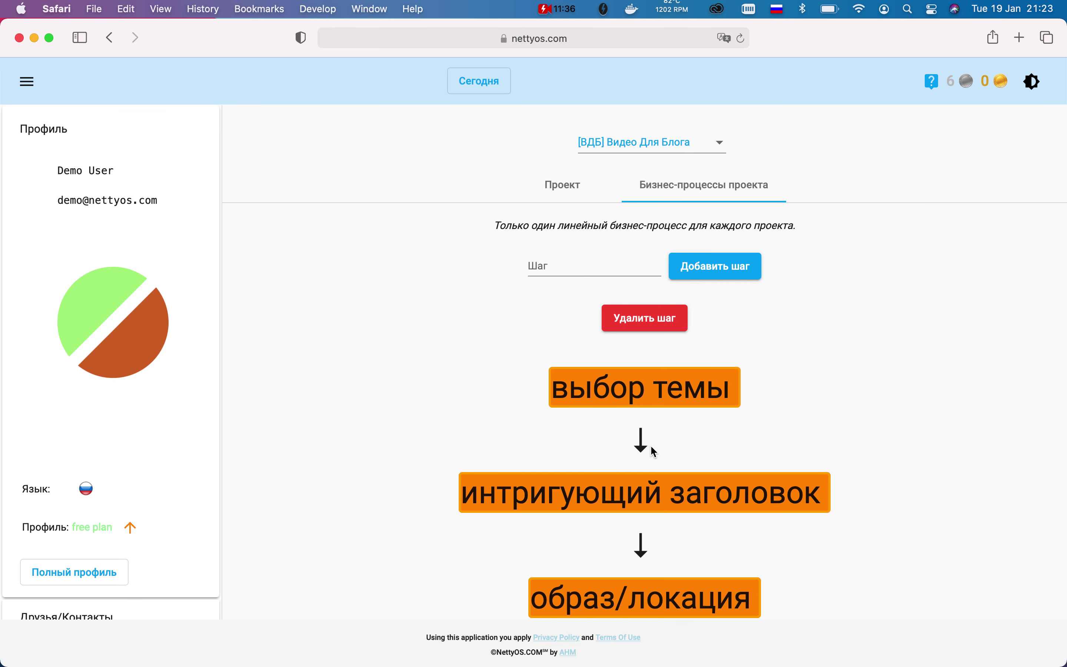
{"action": "left_click", "coordinate": [557, 188]}
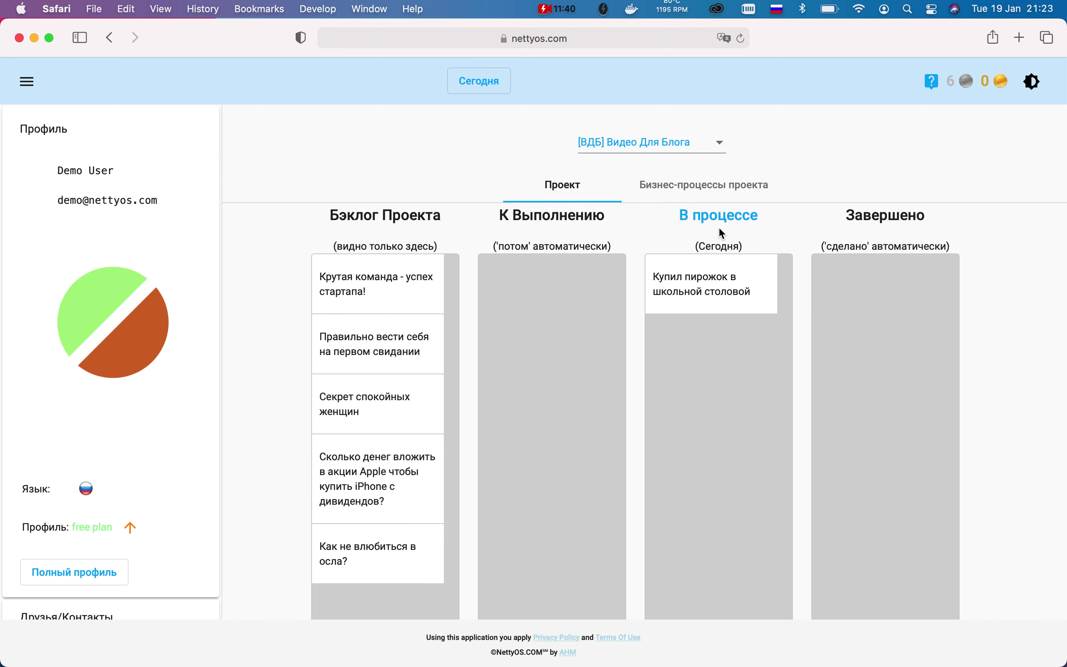
{"action": "left_click", "coordinate": [718, 186]}
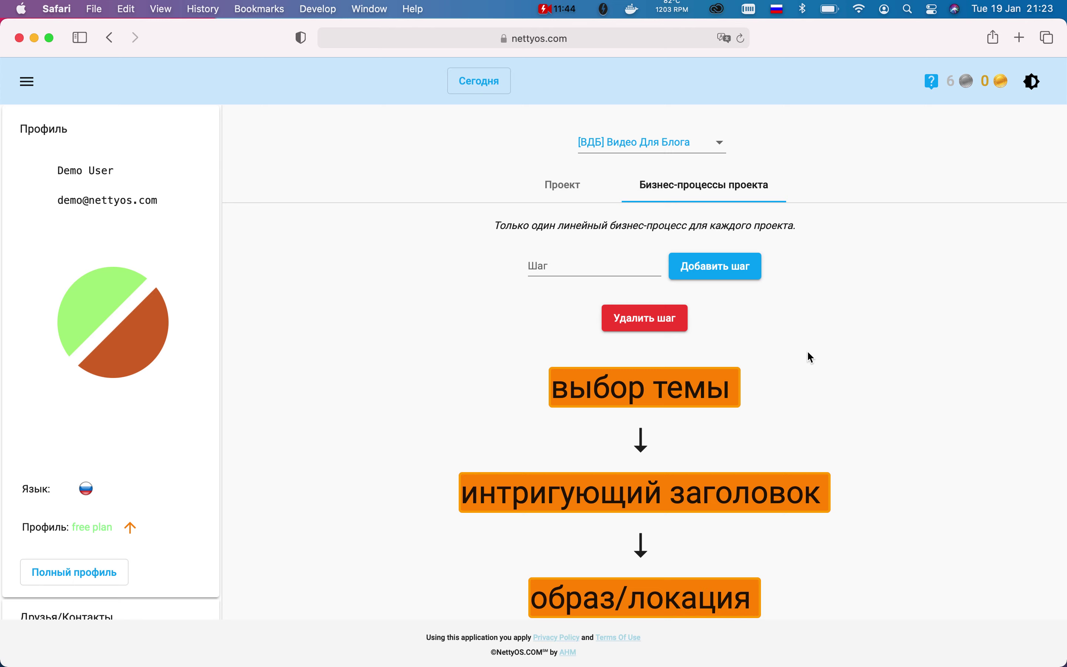
{"action": "scroll", "coordinate": [807, 355], "scroll_direction": "down", "scroll_amount": 5}
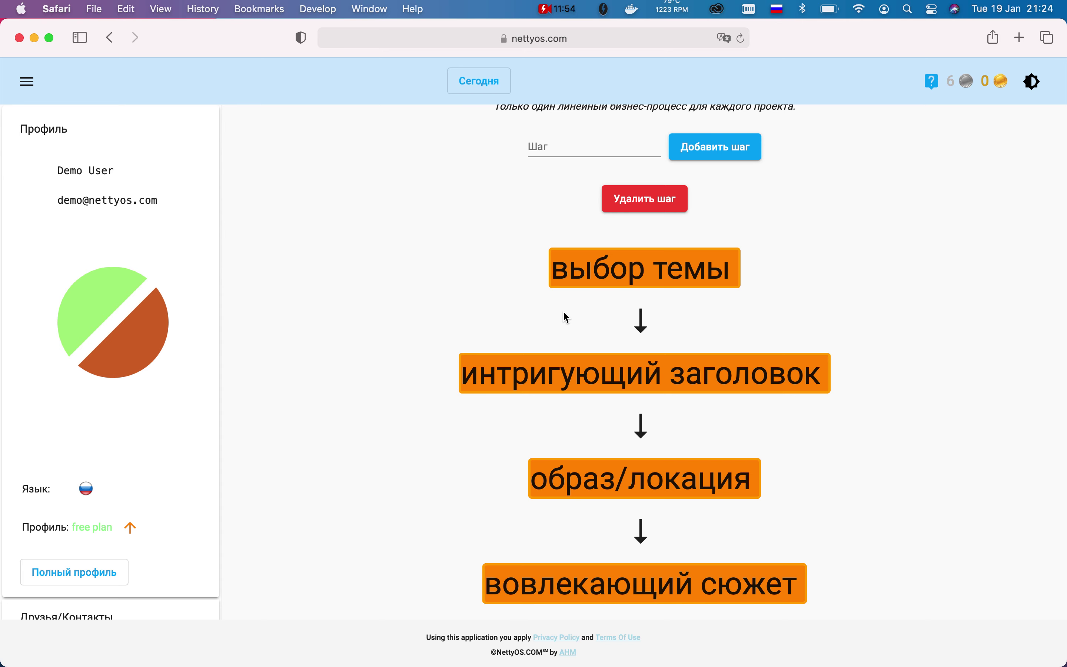
{"action": "scroll", "coordinate": [897, 389], "scroll_direction": "down", "scroll_amount": 5}
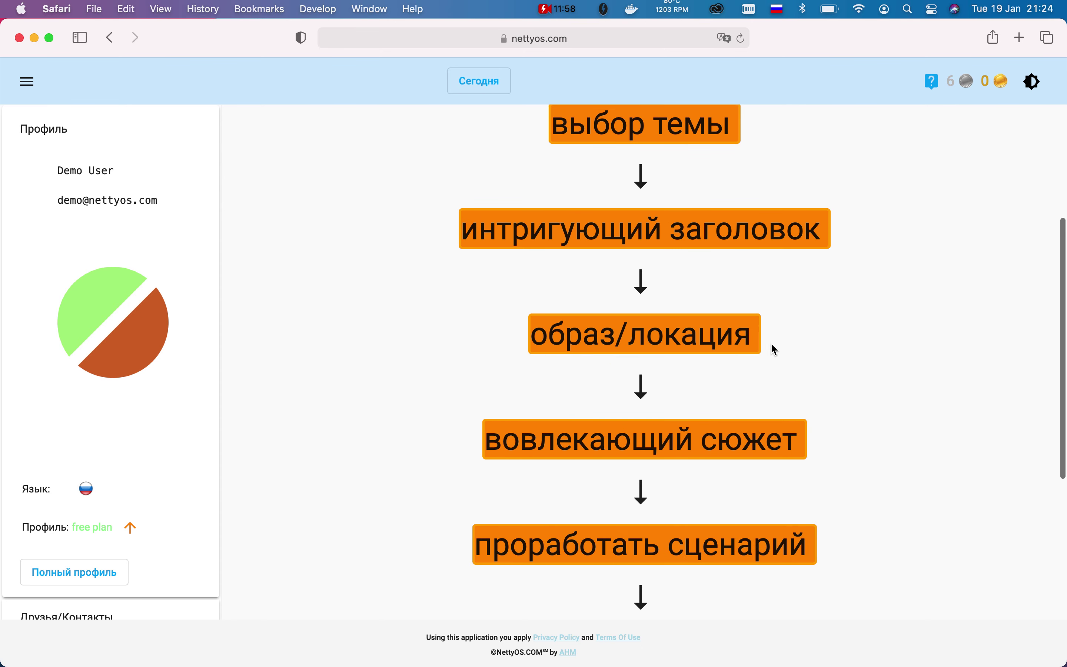
{"action": "scroll", "coordinate": [933, 348], "scroll_direction": "down", "scroll_amount": 4}
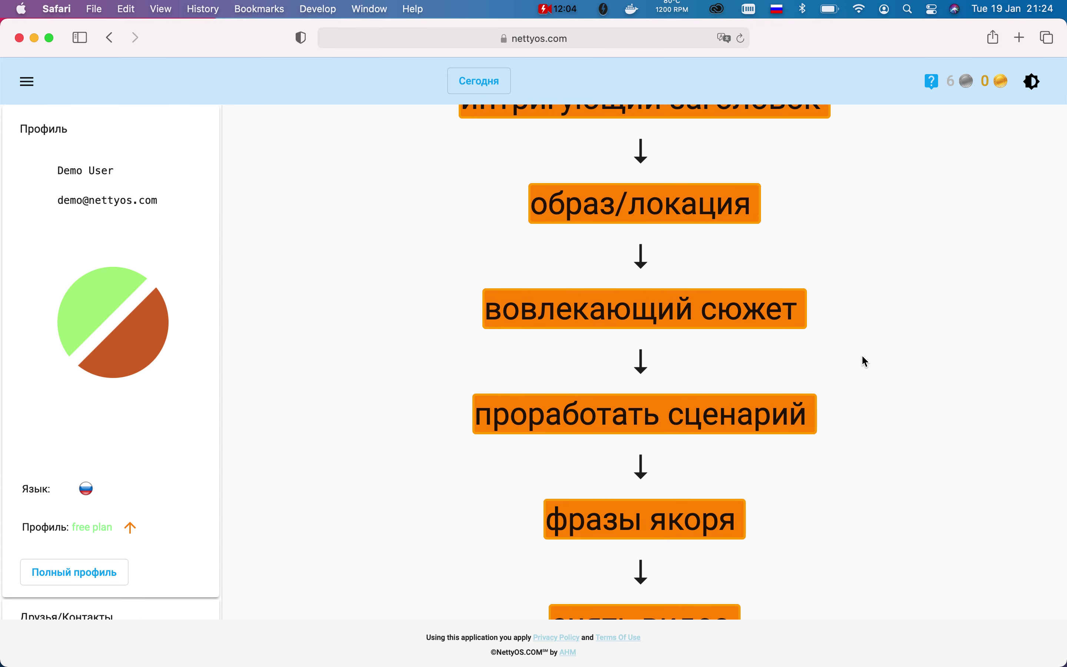
Review the remaining steps of the [ВДБ] business process down to "монтаж" and return to the Сегодня list
{"action": "scroll", "coordinate": [863, 356], "scroll_direction": "down", "scroll_amount": 3}
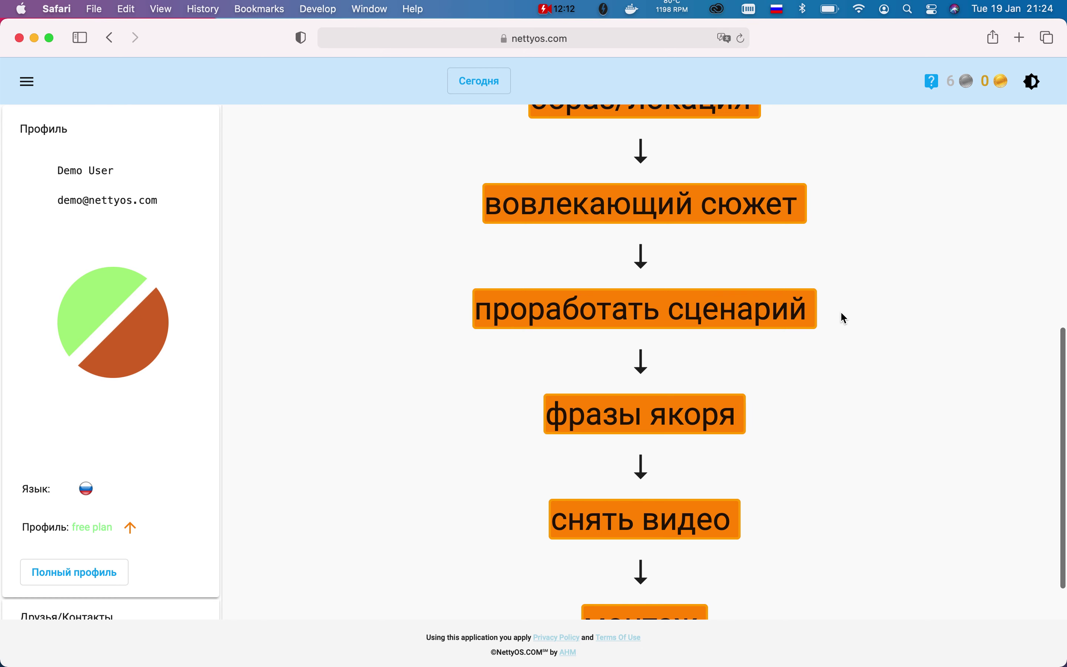
{"action": "scroll", "coordinate": [840, 313], "scroll_direction": "down", "scroll_amount": 2}
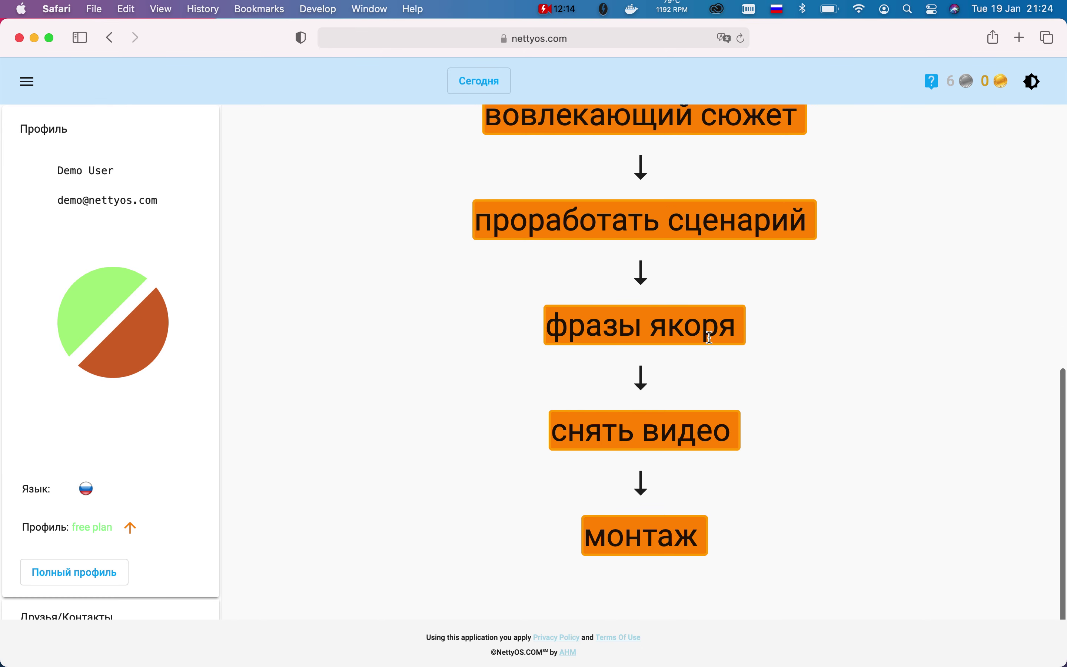
{"action": "scroll", "coordinate": [851, 344], "scroll_direction": "down", "scroll_amount": 1}
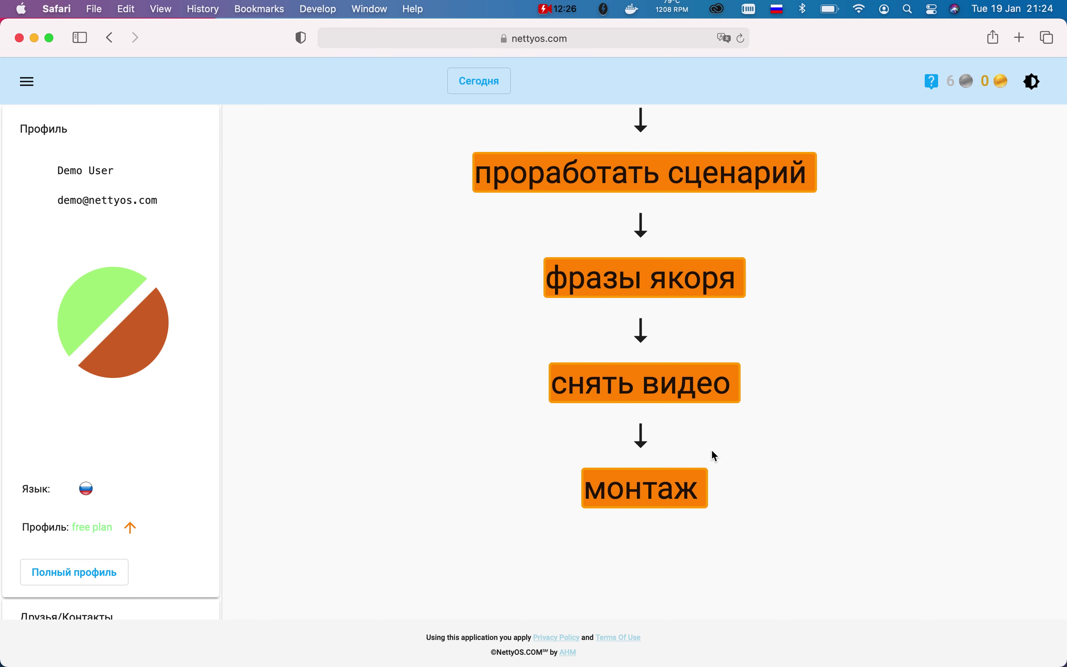
{"action": "scroll", "coordinate": [820, 384], "scroll_direction": "down", "scroll_amount": 2}
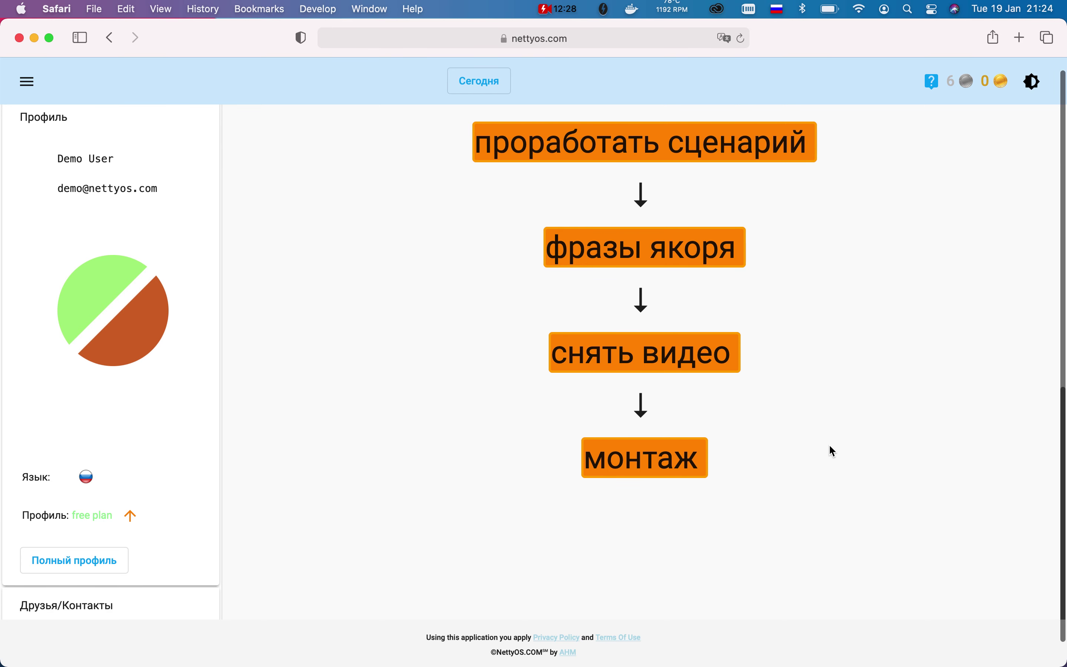
{"action": "scroll", "coordinate": [868, 348], "scroll_direction": "up", "scroll_amount": 3}
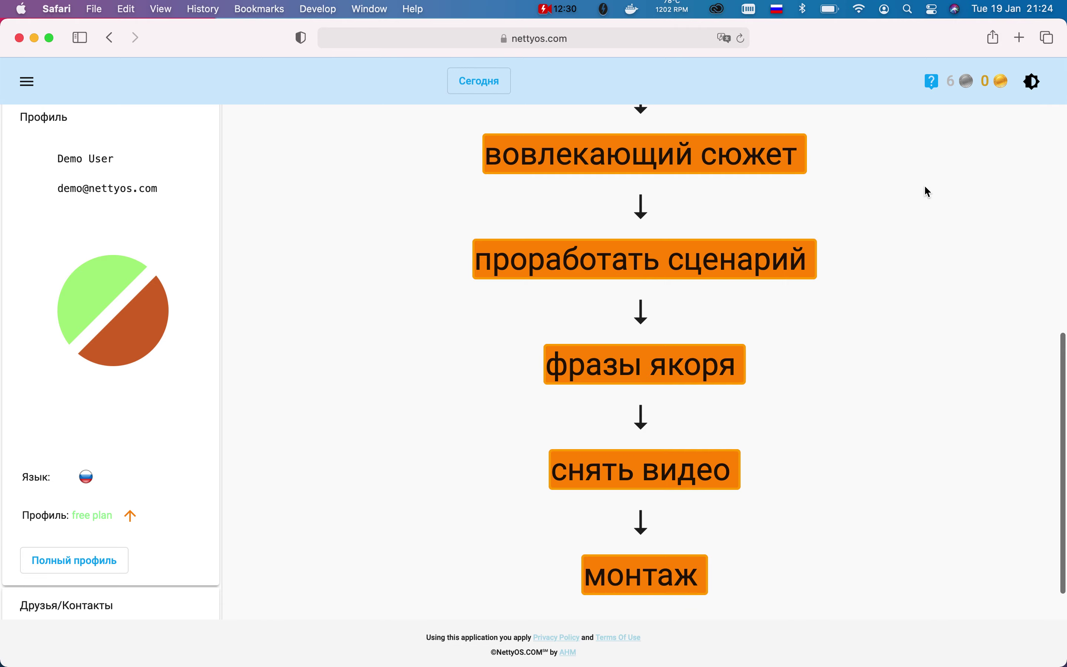
{"action": "scroll", "coordinate": [924, 185], "scroll_direction": "up", "scroll_amount": 10}
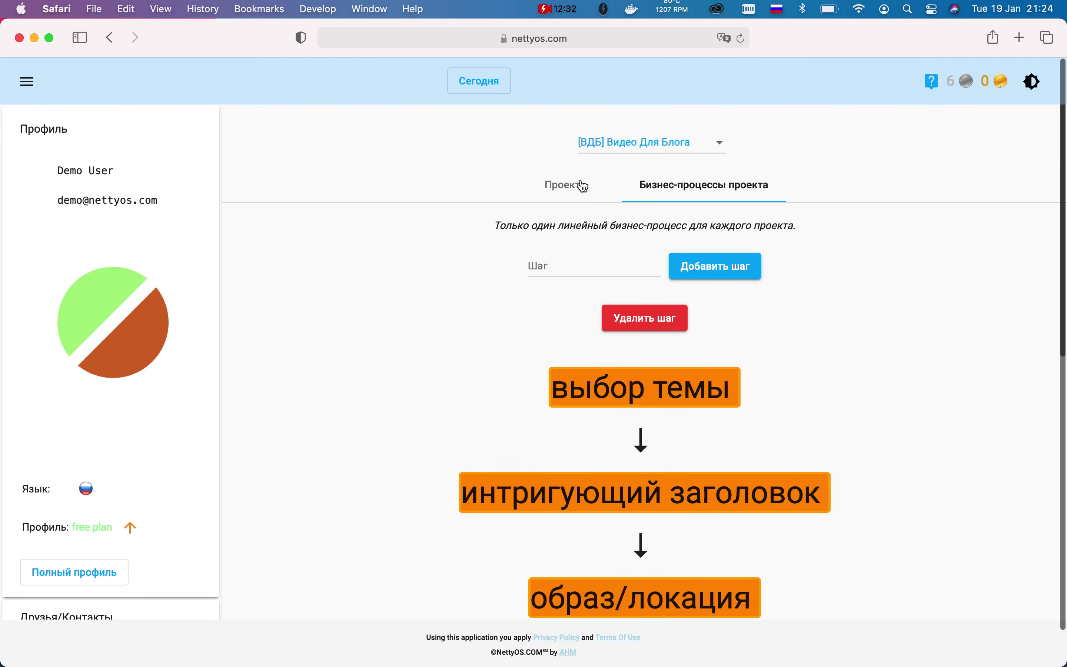
{"action": "left_click", "coordinate": [545, 190]}
{"action": "left_click", "coordinate": [483, 81]}
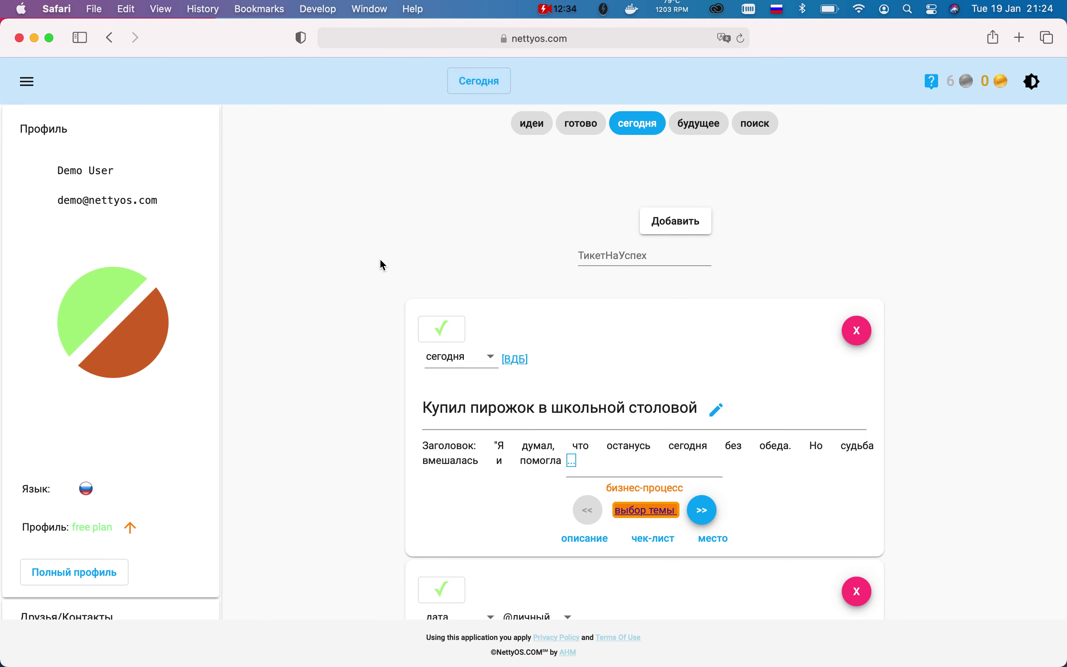
Advance the business process of "Купил пирожок в школьной столовой" from "выбор темы" to "вовлекающий сюжет"
{"action": "scroll", "coordinate": [320, 302], "scroll_direction": "down", "scroll_amount": 3}
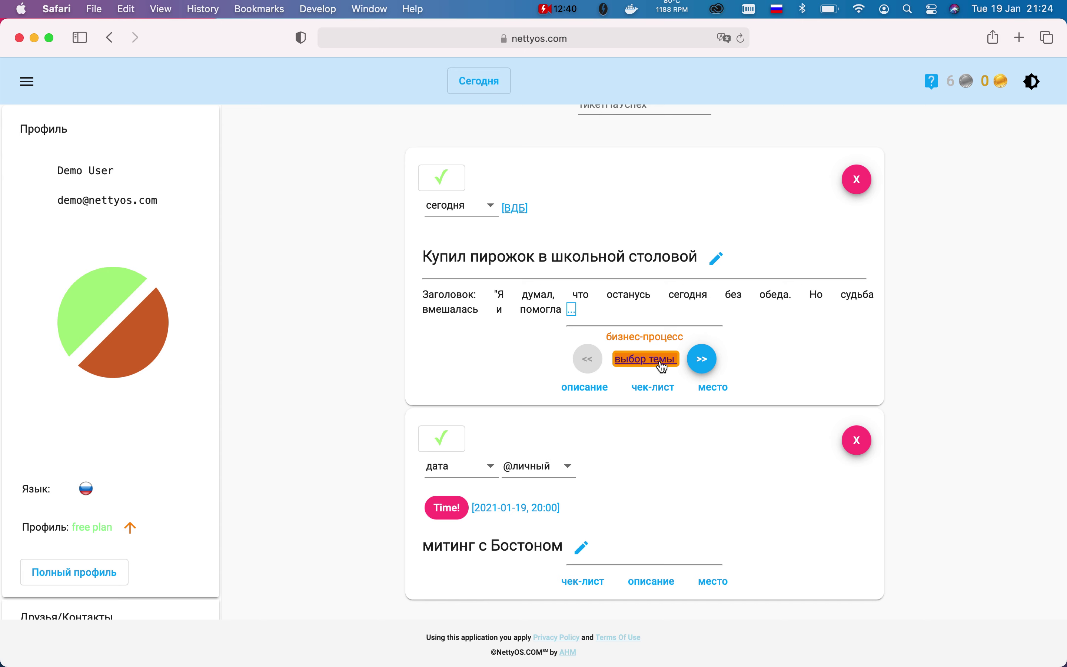
{"action": "left_click", "coordinate": [705, 365]}
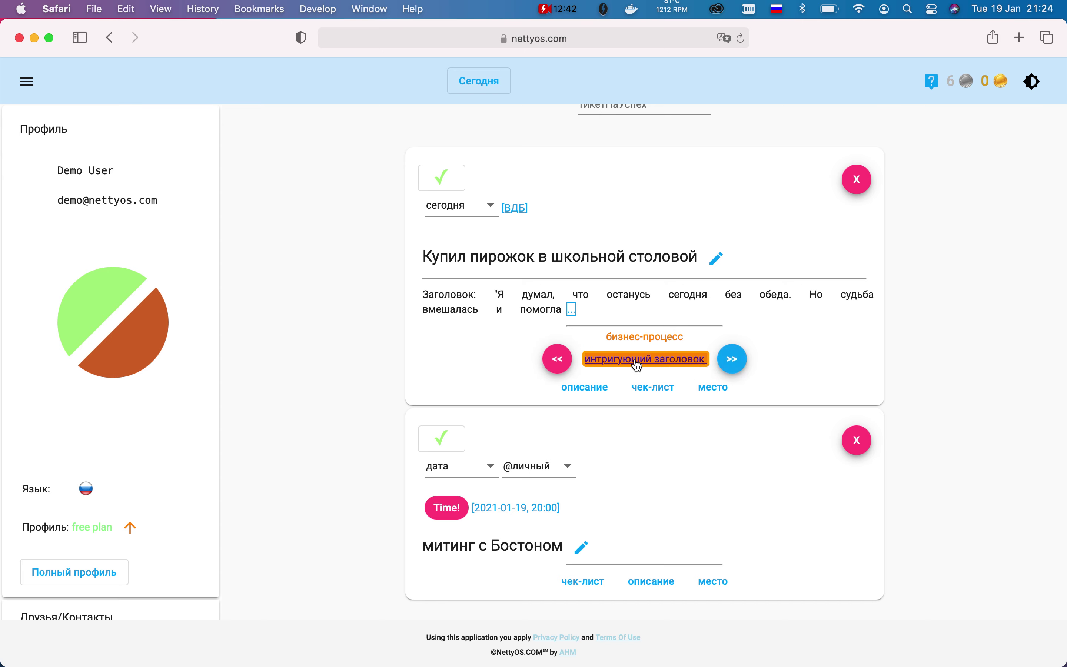
{"action": "left_click", "coordinate": [734, 361]}
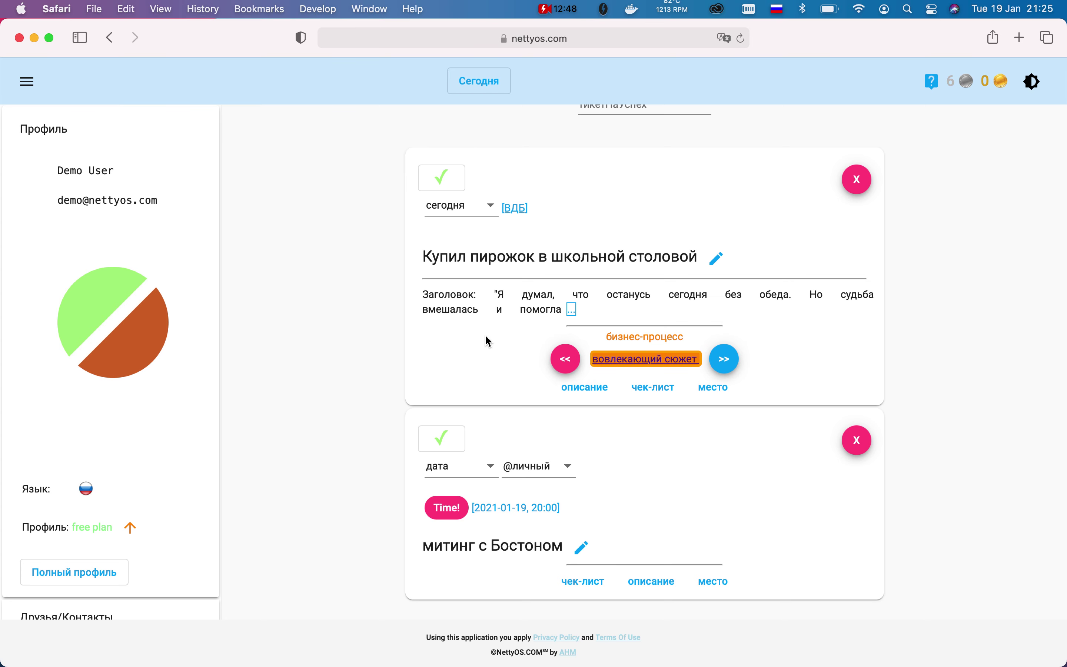
Read the headline and plot in the ticket's full description, and check its [ВДБ] project board before returning to the Сегодня list
{"action": "left_click", "coordinate": [572, 311]}
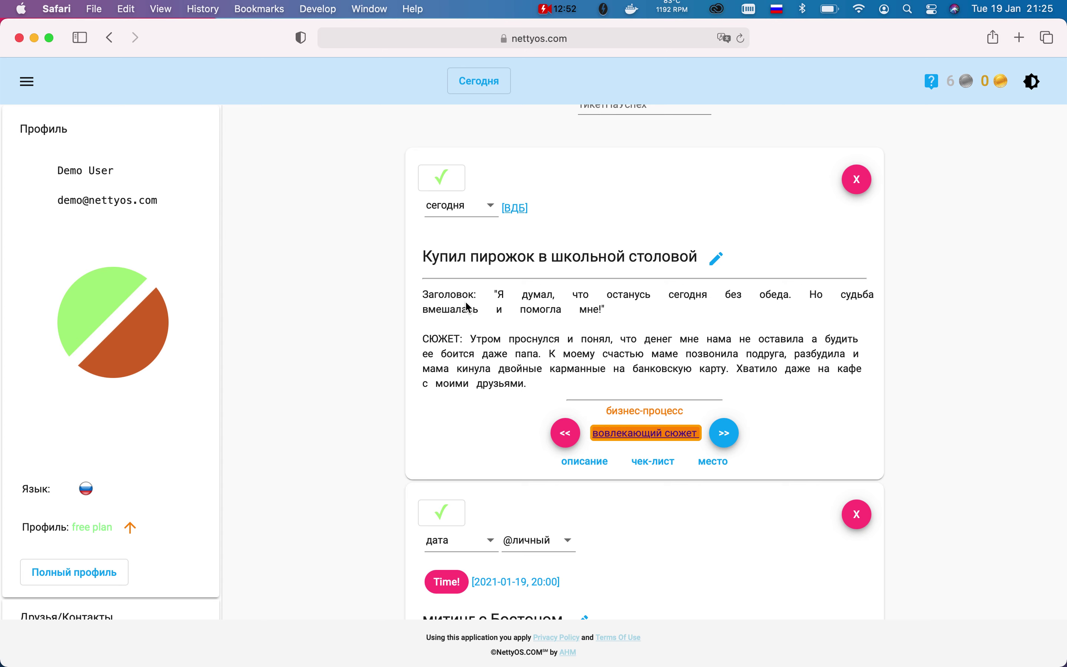
{"action": "double_click", "coordinate": [436, 297]}
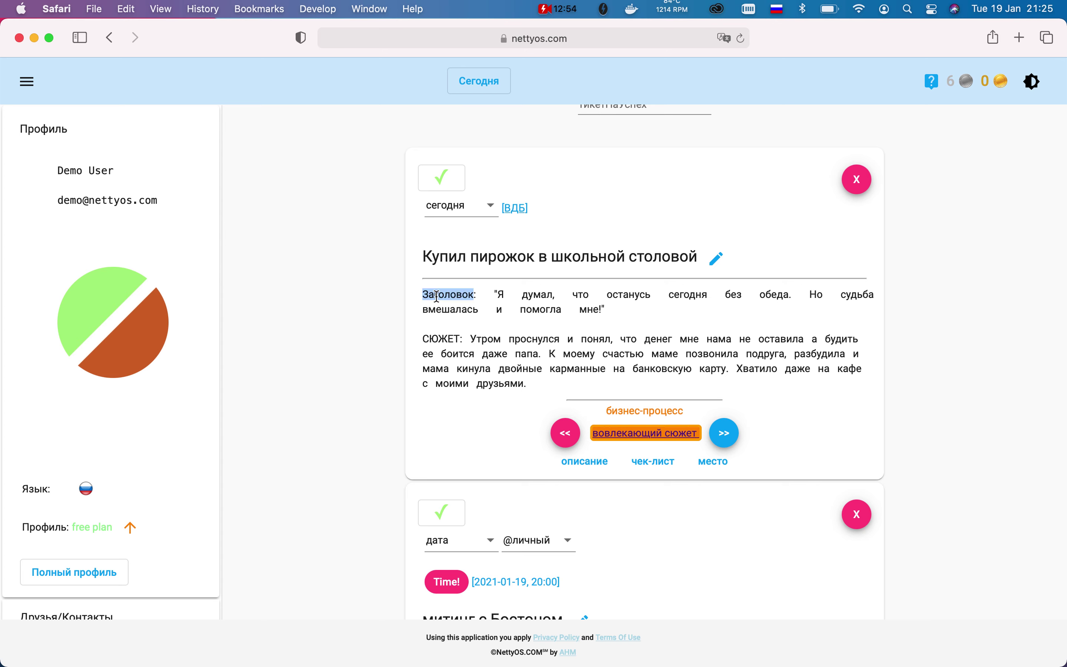
{"action": "left_click", "coordinate": [437, 297]}
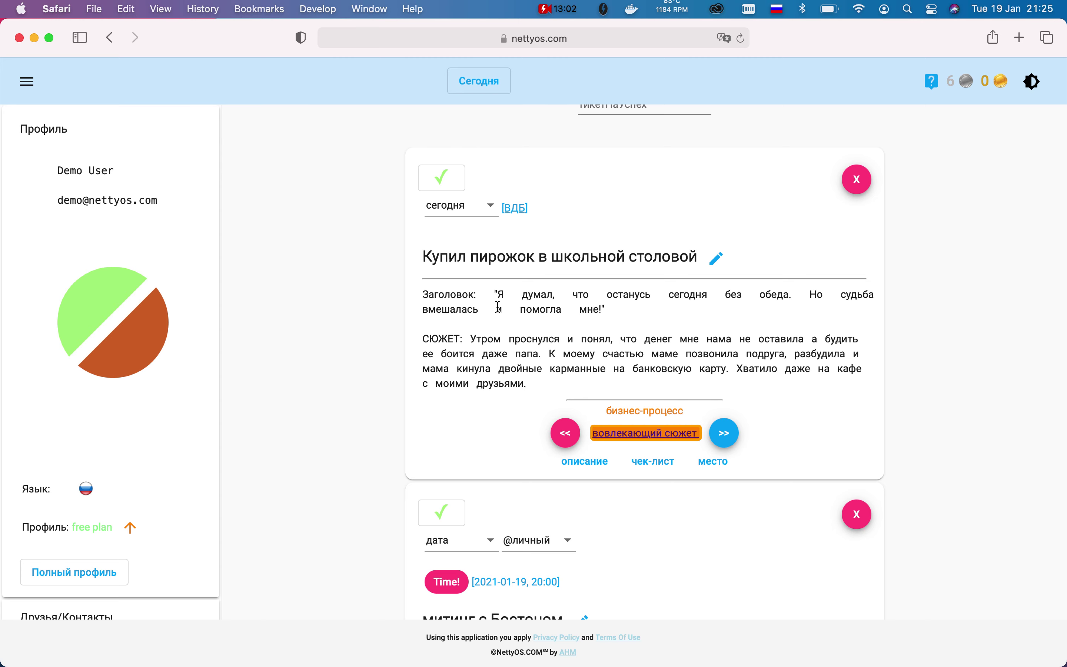
{"action": "scroll", "coordinate": [343, 313], "scroll_direction": "down", "scroll_amount": 3}
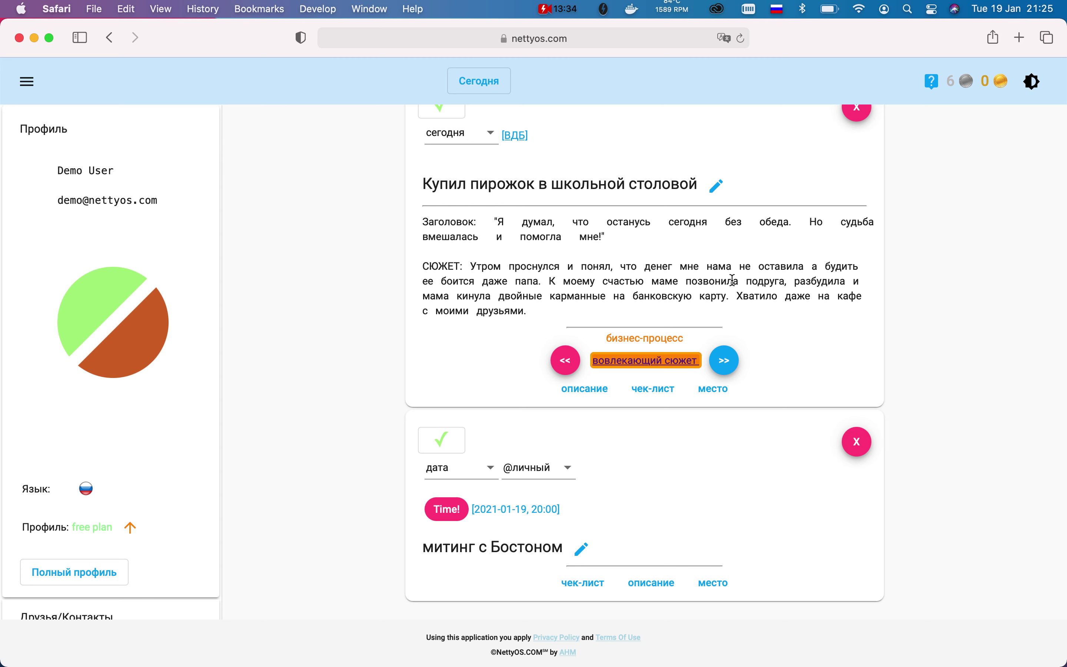
{"action": "left_click", "coordinate": [750, 281]}
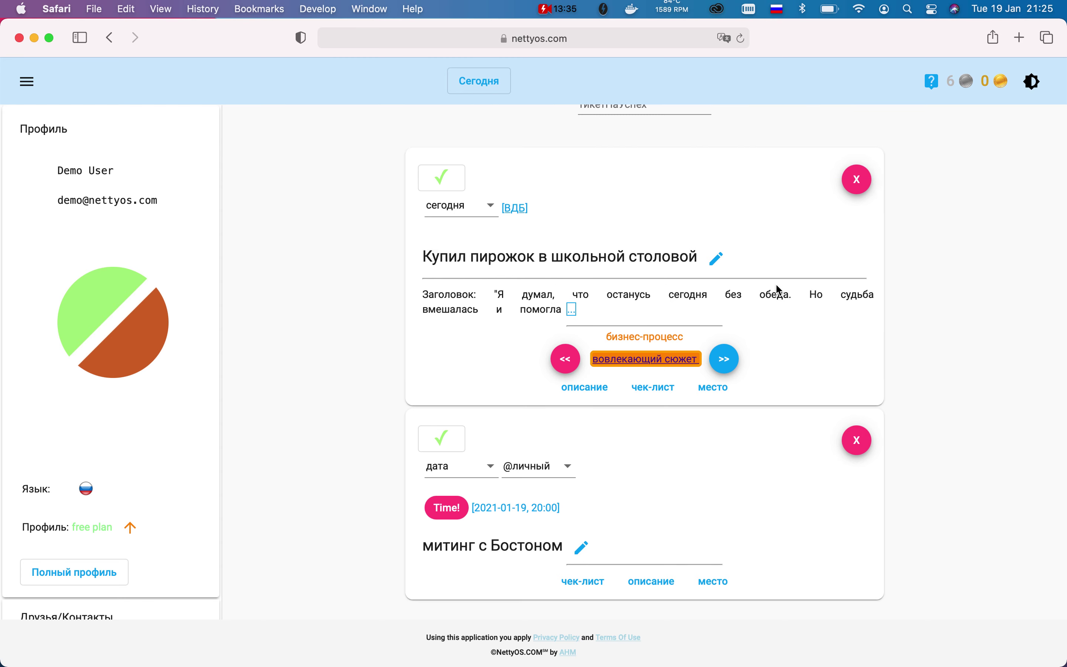
{"action": "left_click", "coordinate": [572, 310]}
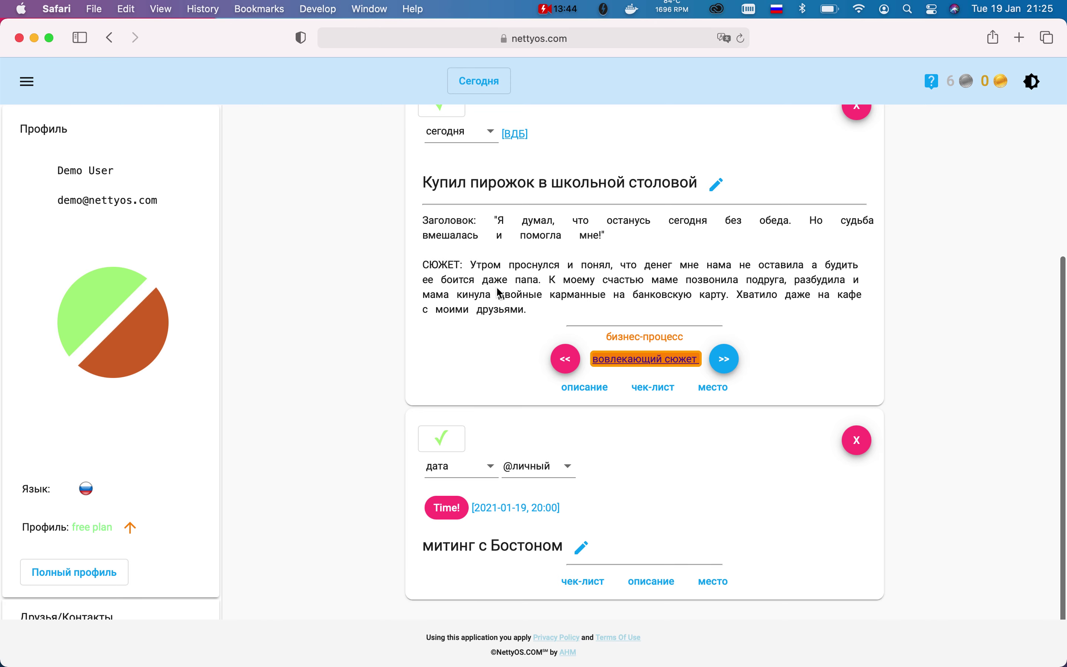
{"action": "scroll", "coordinate": [385, 318], "scroll_direction": "down", "scroll_amount": 1}
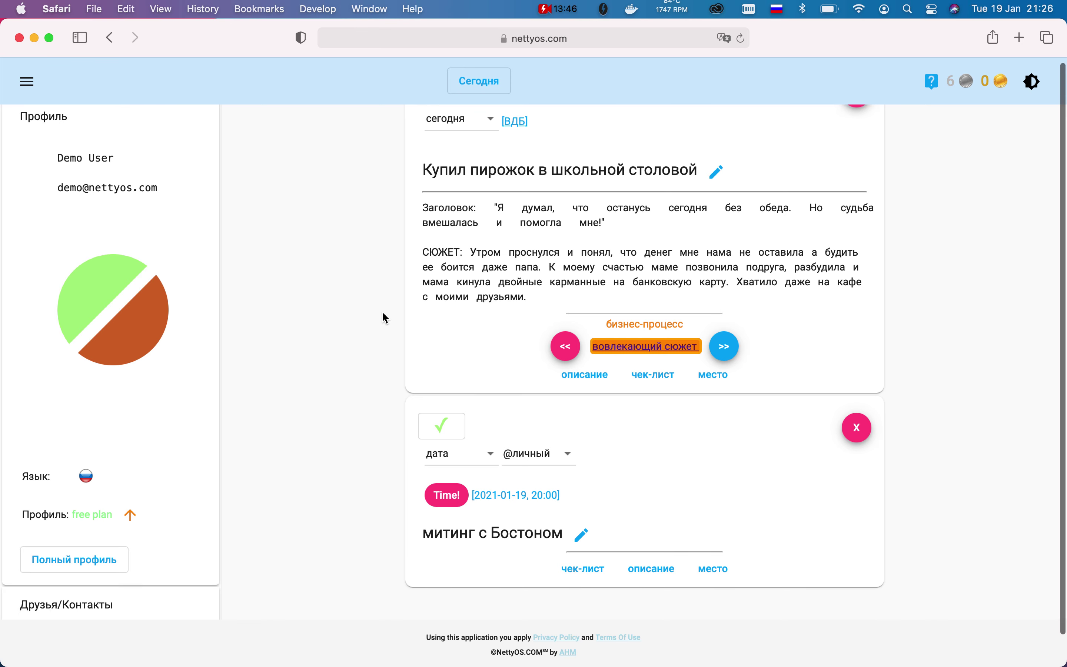
{"action": "scroll", "coordinate": [385, 317], "scroll_direction": "down", "scroll_amount": 2}
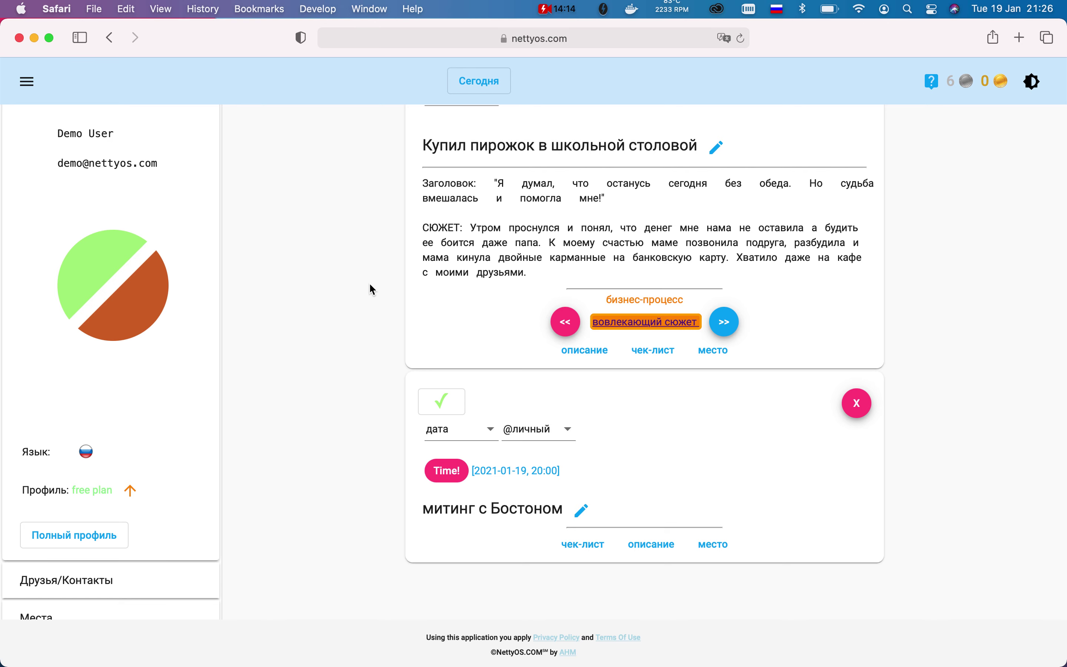
{"action": "scroll", "coordinate": [369, 283], "scroll_direction": "up", "scroll_amount": 5}
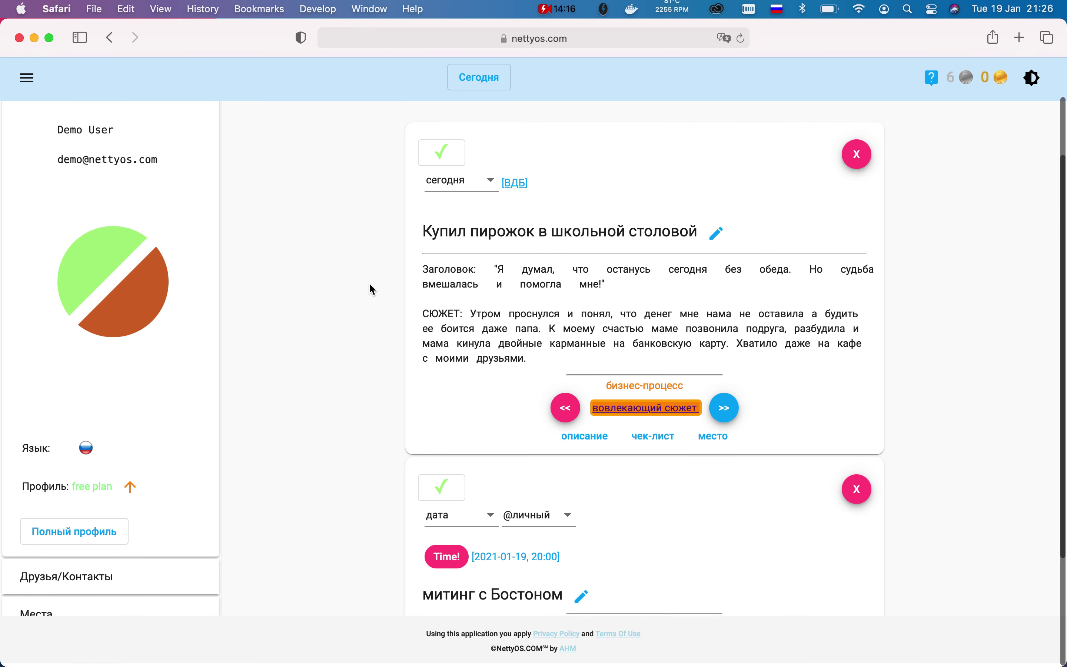
{"action": "scroll", "coordinate": [448, 194], "scroll_direction": "up", "scroll_amount": 2}
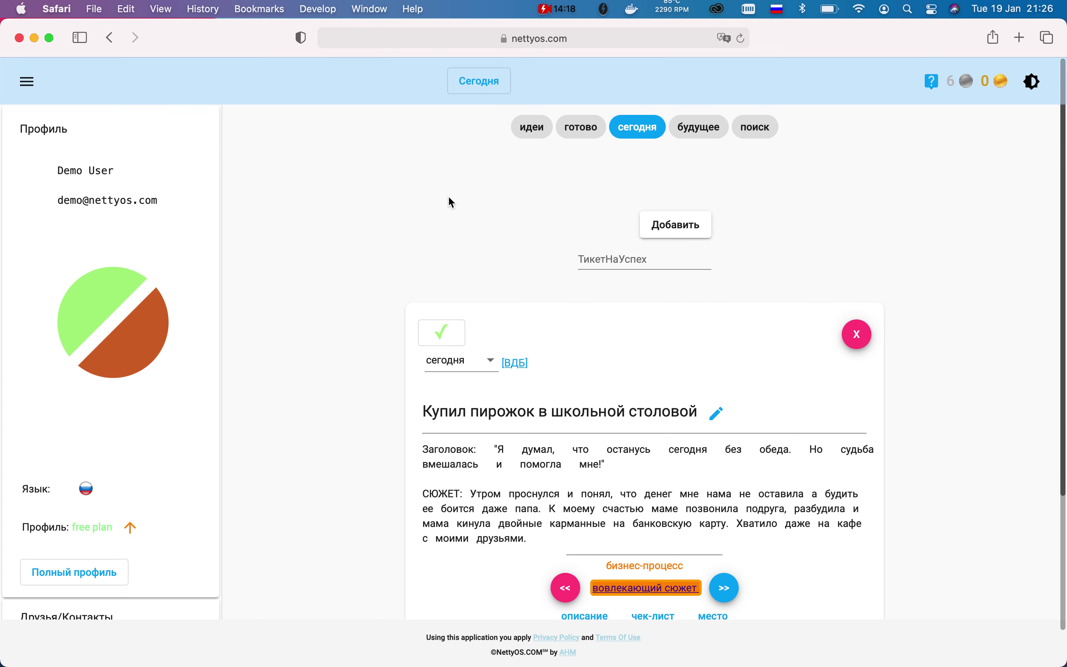
{"action": "left_click", "coordinate": [515, 363]}
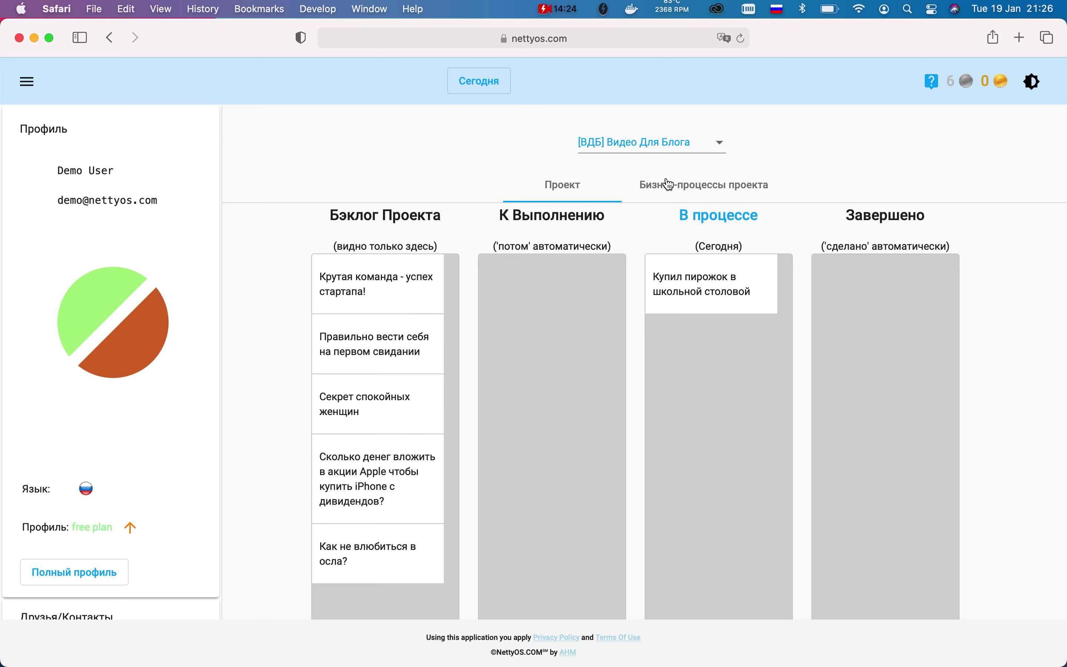
{"action": "left_click", "coordinate": [487, 94]}
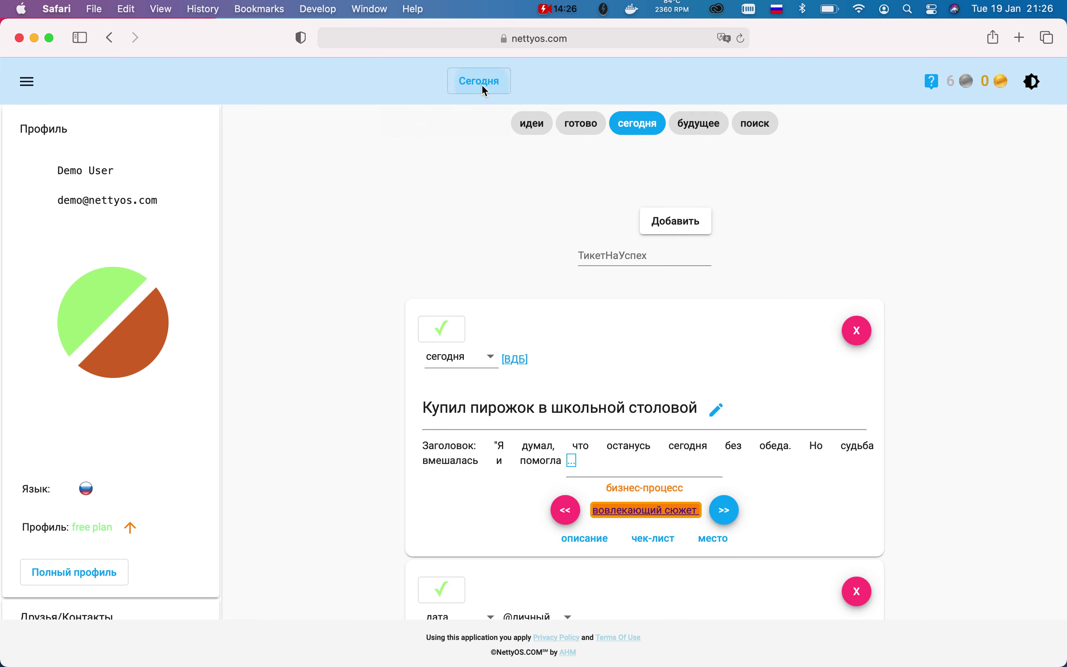
Advance the business process of "Купил пирожок в школьной столовой" through its remaining steps to "монтаж"
{"action": "scroll", "coordinate": [424, 322], "scroll_direction": "down", "scroll_amount": 3}
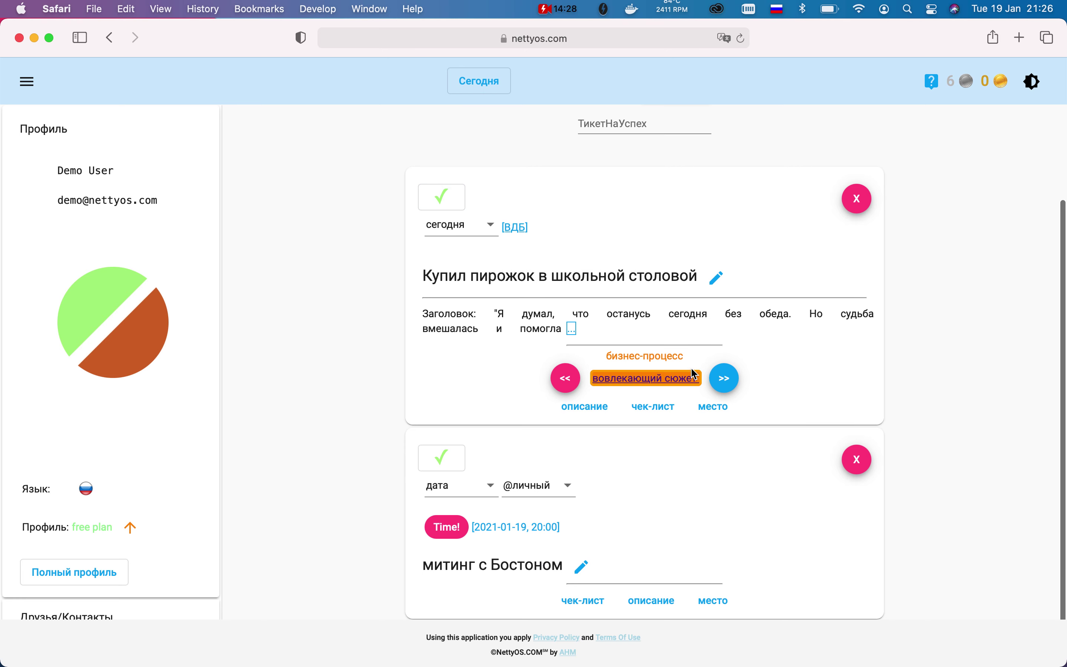
{"action": "left_click", "coordinate": [733, 379]}
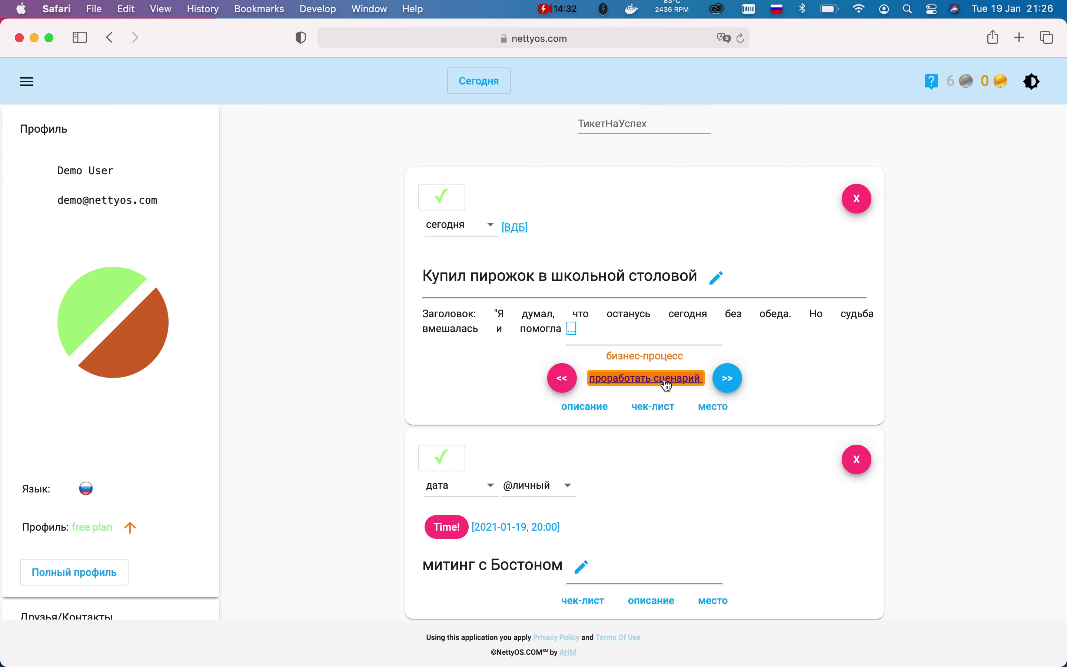
{"action": "left_click", "coordinate": [725, 384]}
{"action": "double_click", "coordinate": [725, 387]}
{"action": "left_click", "coordinate": [725, 387]}
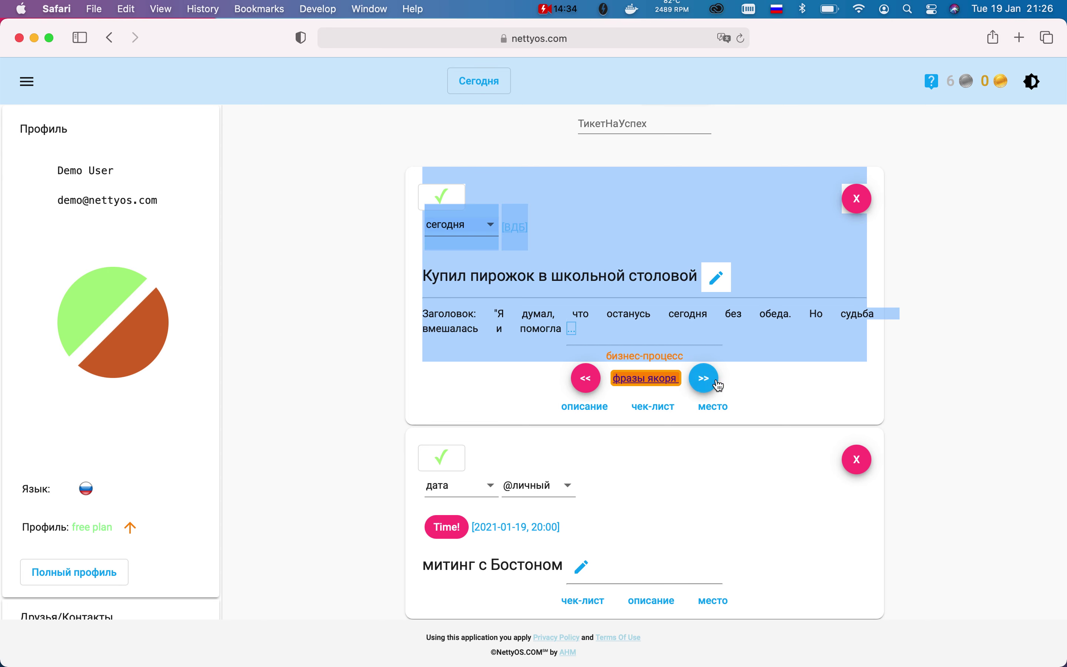
{"action": "left_click", "coordinate": [720, 378]}
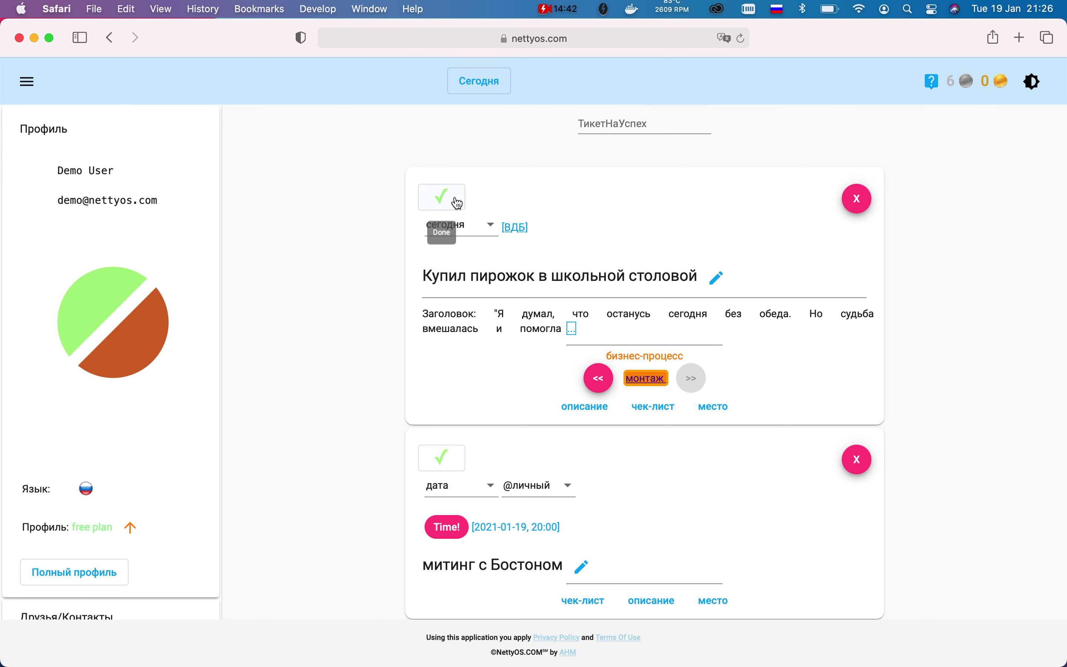
Move "Купил пирожок в школьной столовой" from В процессе to Завершено on the [ВДБ] board and return to the Сегодня list
{"action": "left_click", "coordinate": [515, 227]}
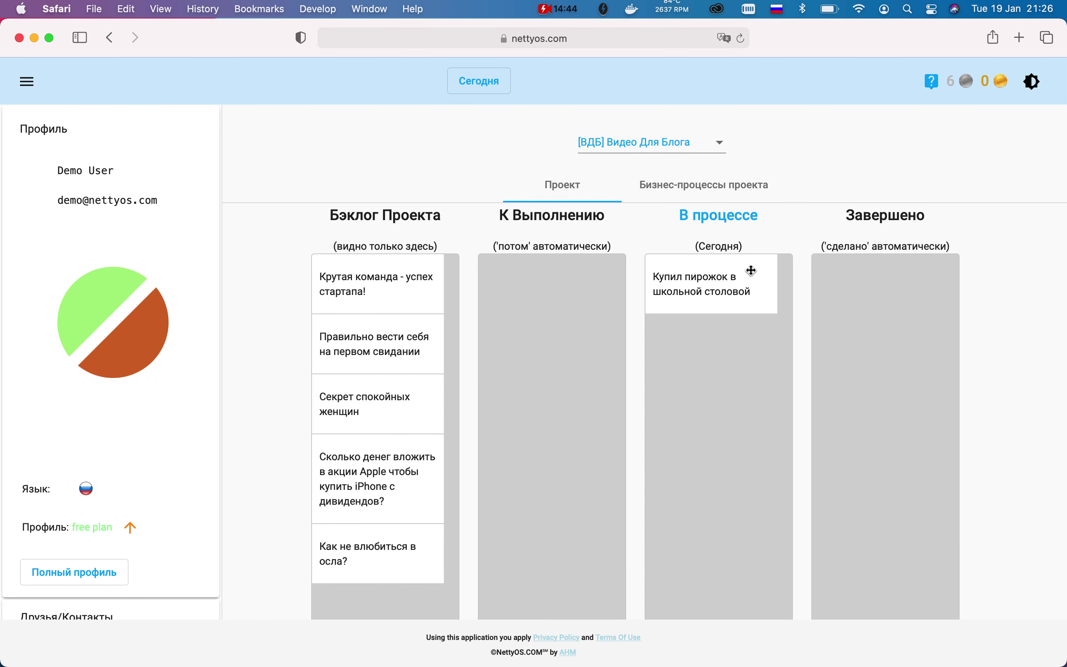
{"action": "left_click_drag", "start_coordinate": [707, 290], "coordinate": [877, 289]}
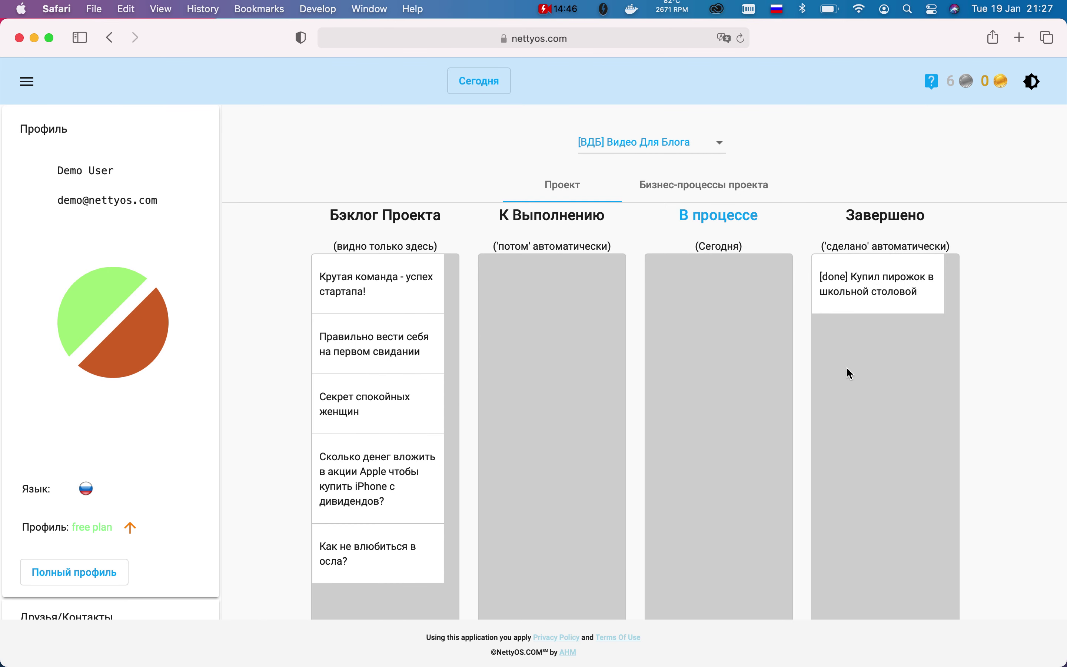
{"action": "left_click", "coordinate": [473, 88]}
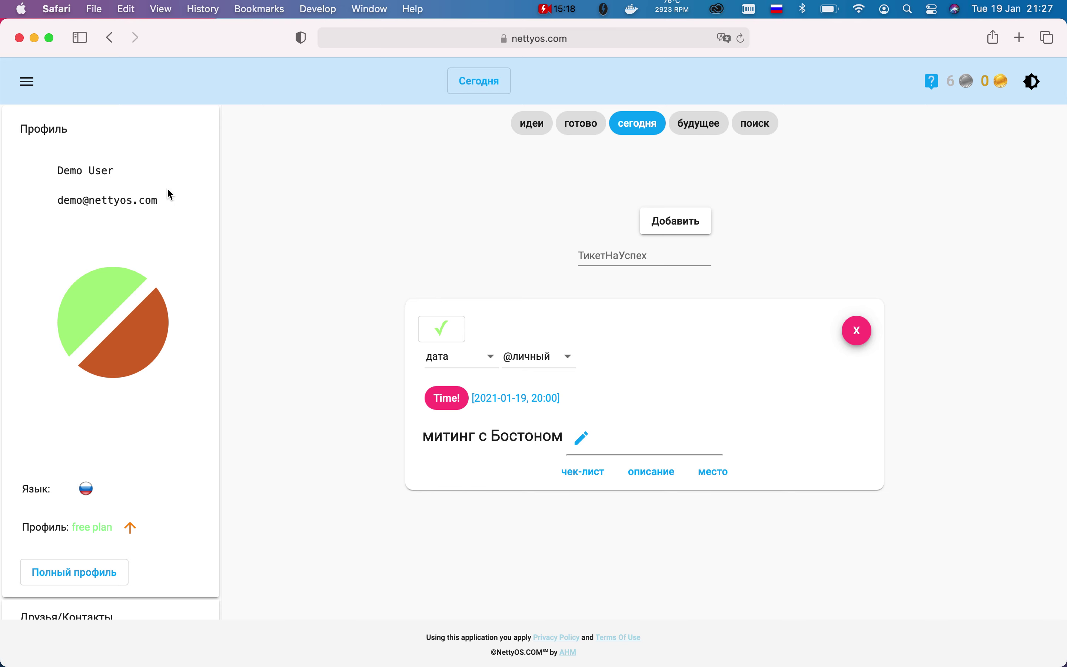
View the Команды page with its team selection and new team field, and return to the Сегодня list
{"action": "left_click", "coordinate": [27, 81]}
{"action": "mouse_move", "coordinate": [71, 332]}
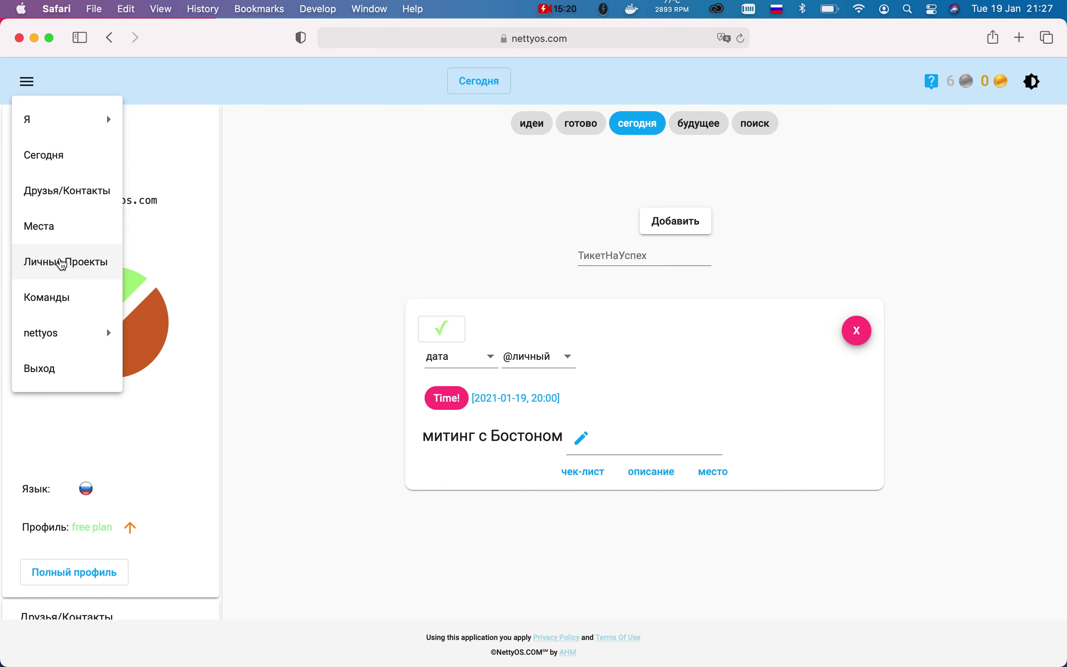
{"action": "left_click", "coordinate": [58, 306]}
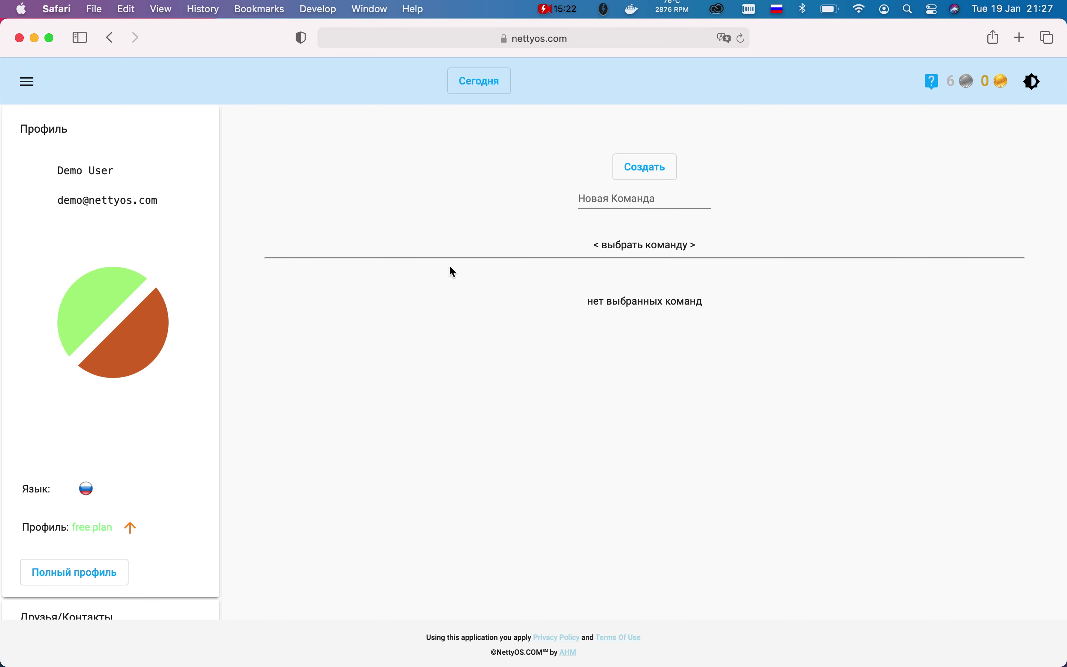
{"action": "left_click", "coordinate": [659, 244]}
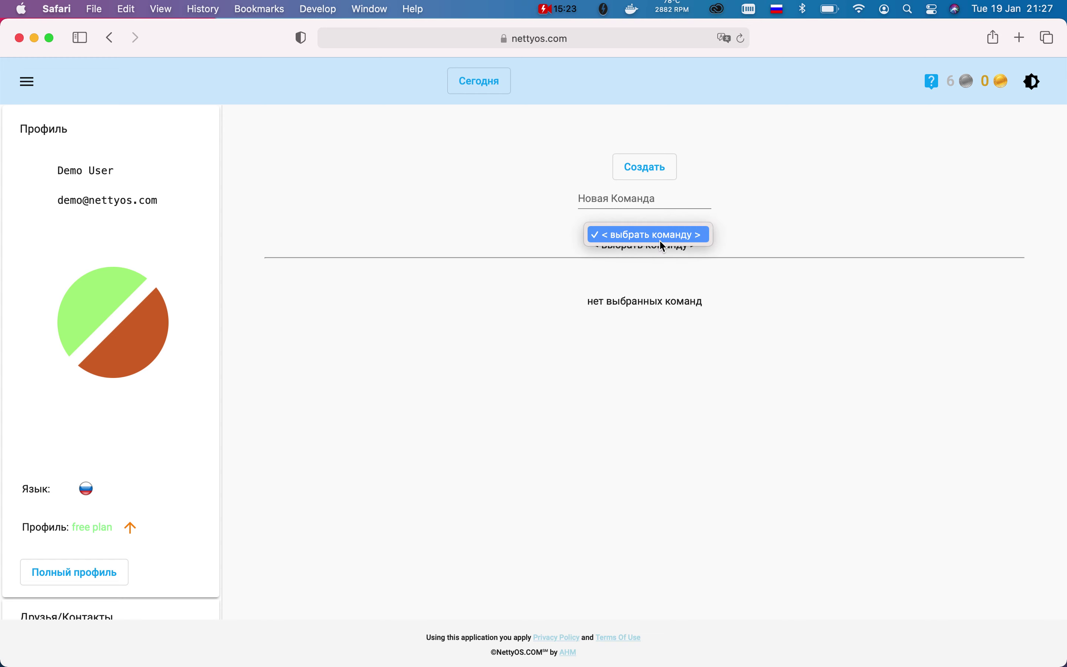
{"action": "left_click", "coordinate": [605, 201]}
{"action": "left_click", "coordinate": [605, 201]}
{"action": "left_click", "coordinate": [388, 183]}
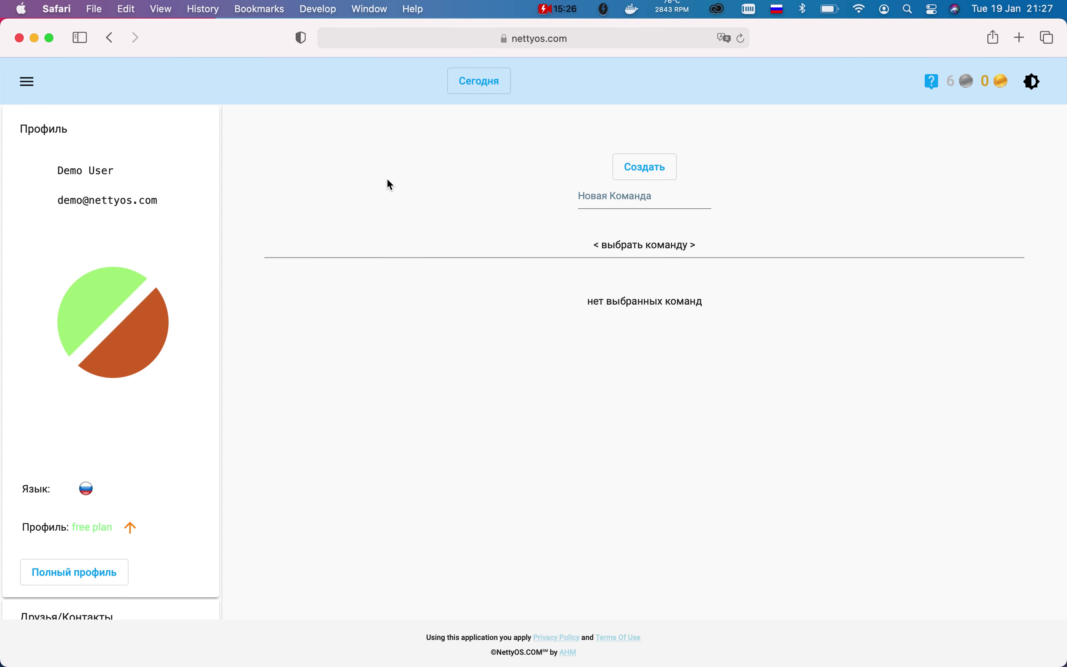
{"action": "left_click", "coordinate": [490, 86]}
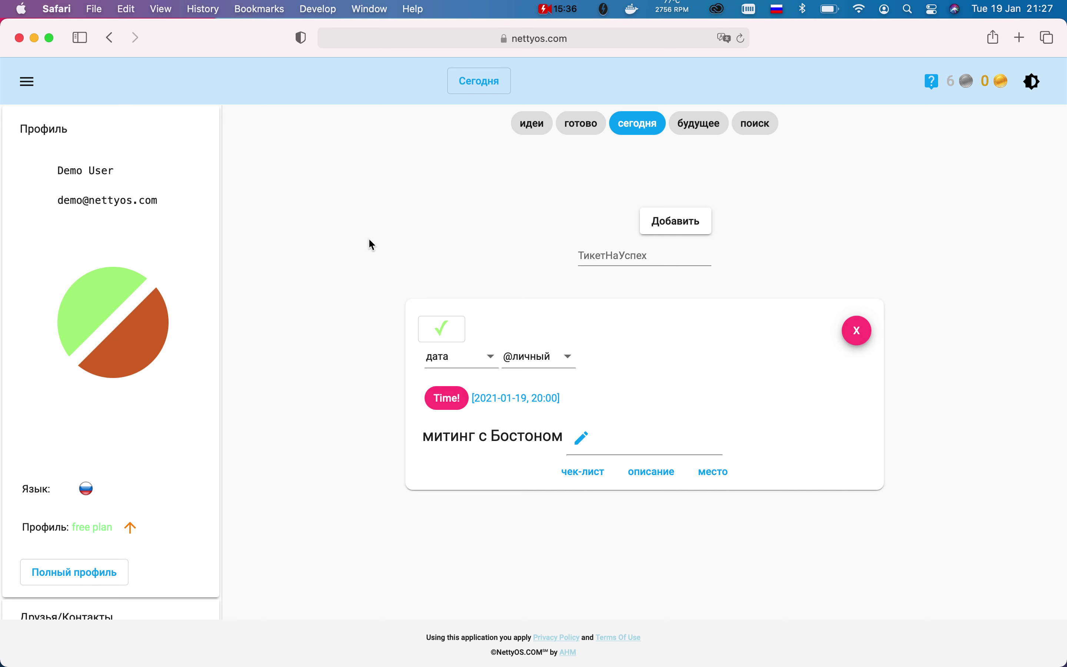
Open the NettyOS Гайд, read its section on personal and family tasks, and return to the Сегодня list
{"action": "left_click", "coordinate": [27, 81]}
{"action": "mouse_move", "coordinate": [72, 332]}
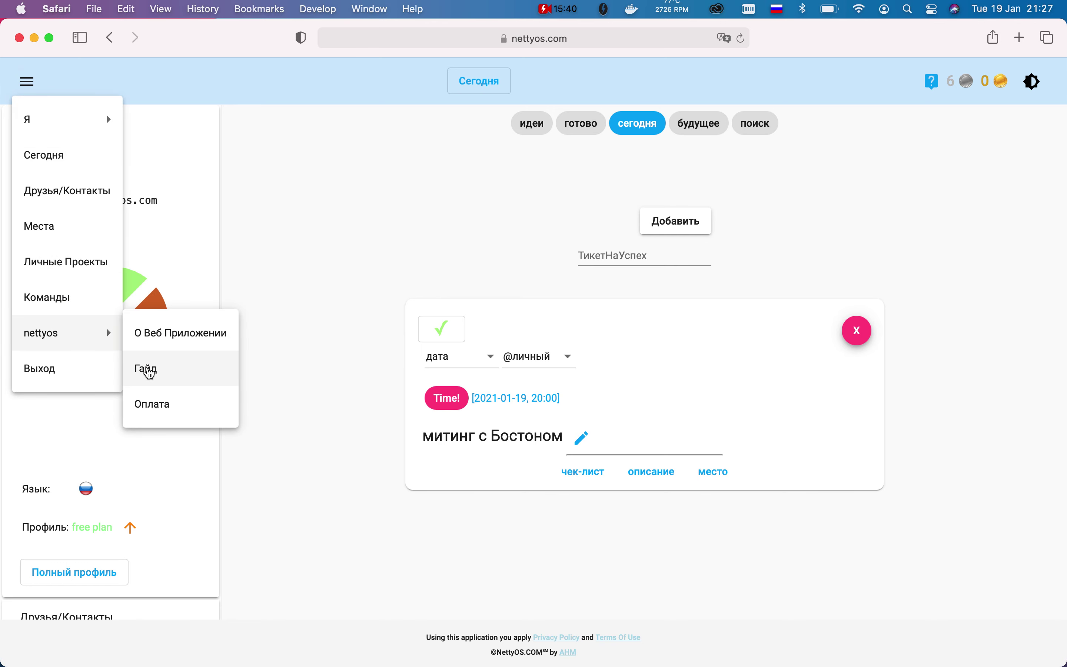
{"action": "left_click", "coordinate": [149, 370]}
{"action": "left_click", "coordinate": [270, 331]}
{"action": "left_click_drag", "start_coordinate": [270, 331], "coordinate": [427, 330]}
{"action": "left_click", "coordinate": [427, 330]}
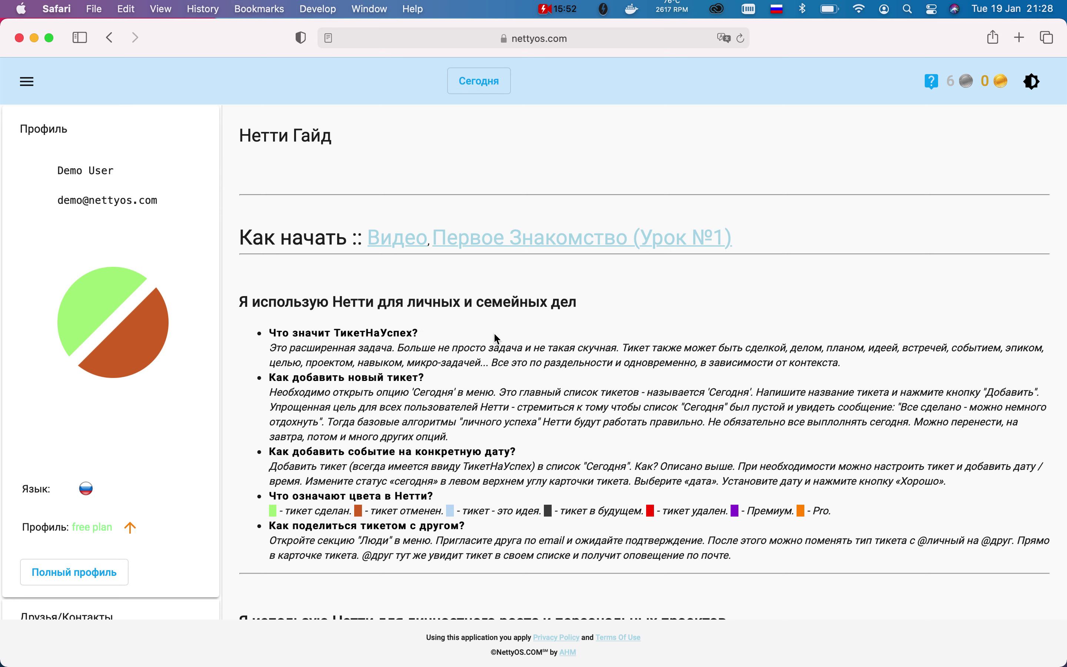
{"action": "left_click", "coordinate": [481, 94]}
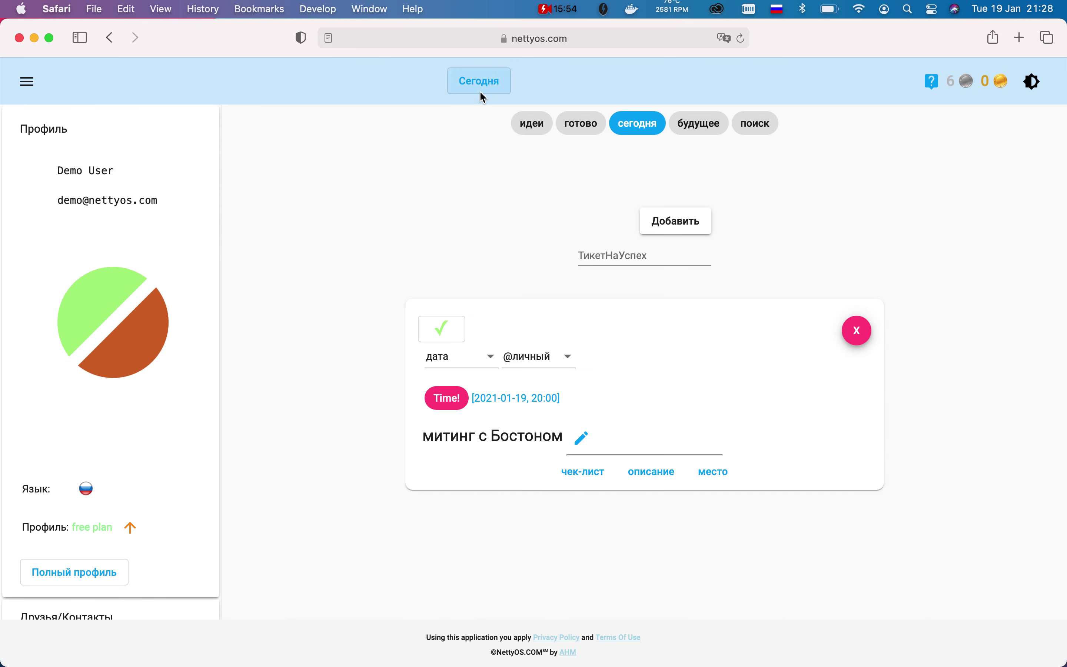
Ask the Нетти assistant to explain the green check mark on the "митинг с Бостоном" ticket, and close the explanation
{"action": "left_click", "coordinate": [931, 81]}
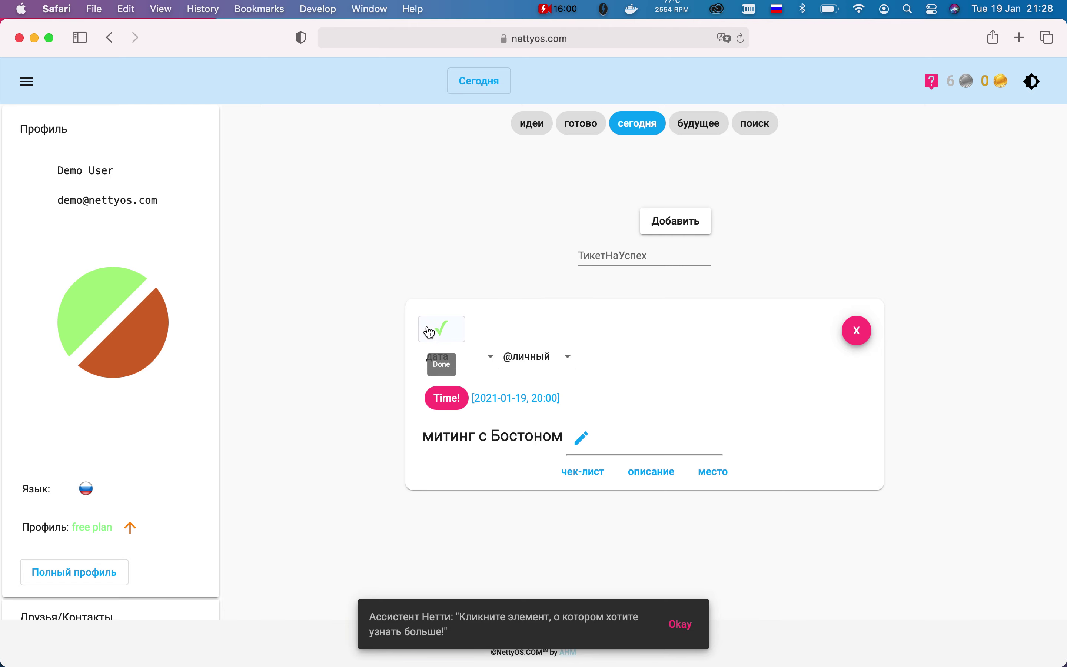
{"action": "left_click", "coordinate": [450, 339]}
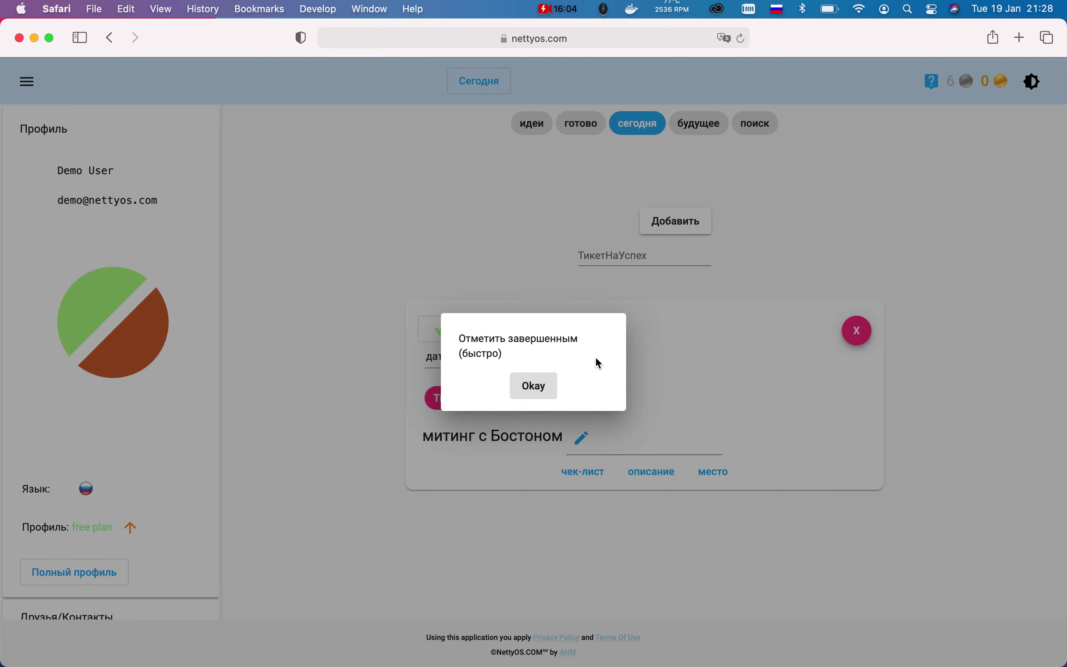
{"action": "scroll", "coordinate": [596, 356], "scroll_direction": "up", "scroll_amount": 5}
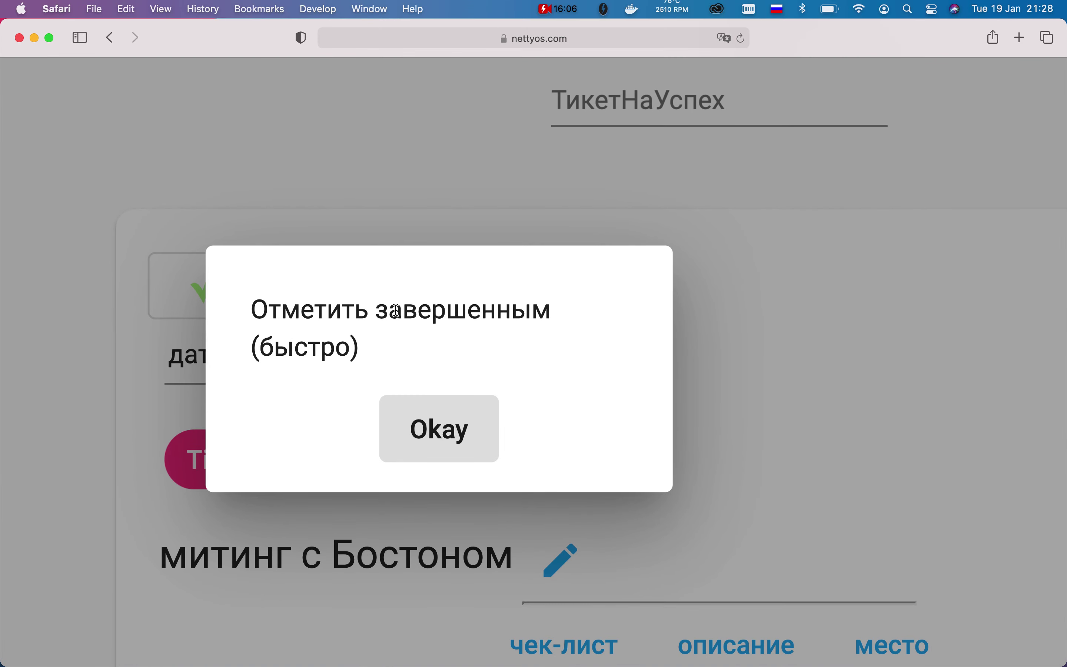
{"action": "left_click", "coordinate": [443, 431]}
{"action": "scroll", "coordinate": [422, 206], "scroll_direction": "down", "scroll_amount": 5}
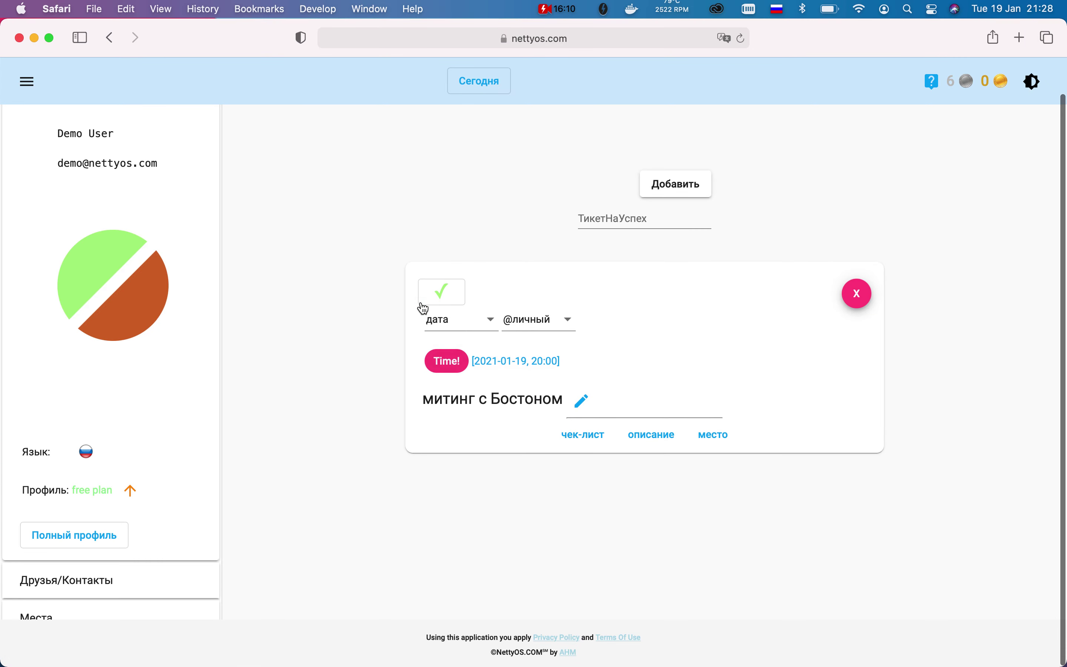
Mark the "митинг с Бостоном" ticket as done in the Сегодня list
{"action": "left_click", "coordinate": [463, 290]}
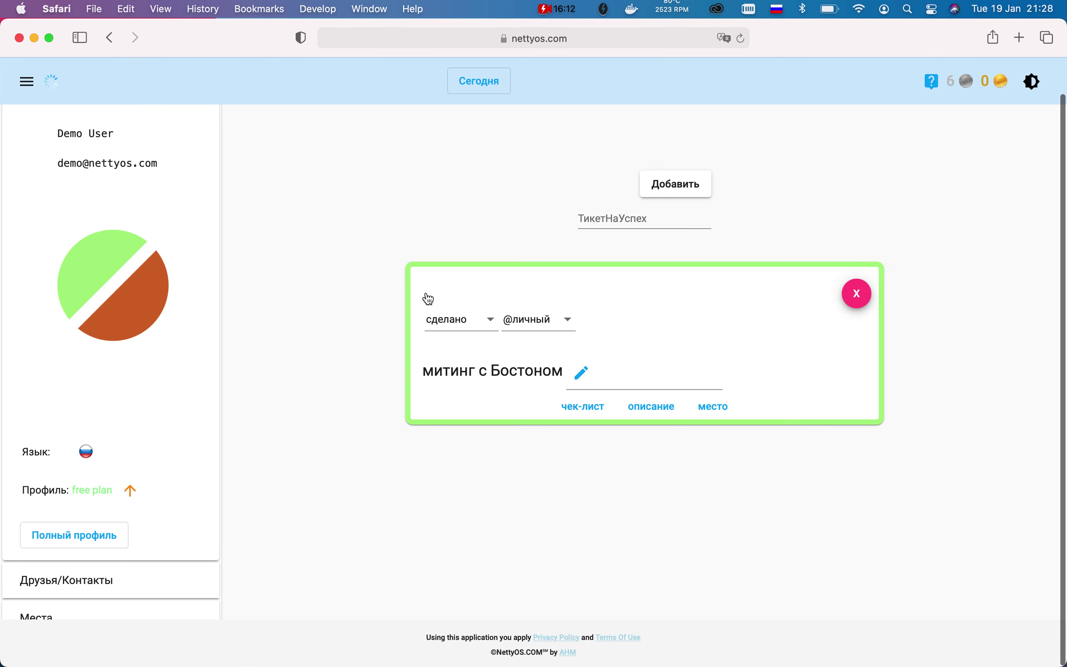
{"action": "scroll", "coordinate": [500, 313], "scroll_direction": "up", "scroll_amount": 3}
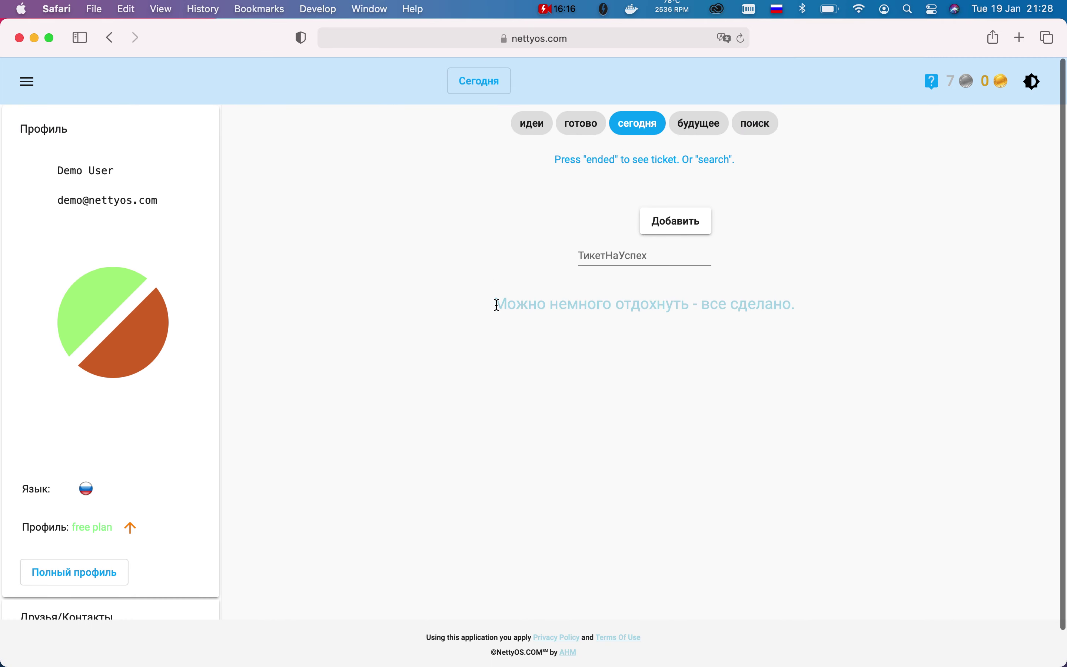
{"action": "scroll", "coordinate": [497, 305], "scroll_direction": "up", "scroll_amount": 5}
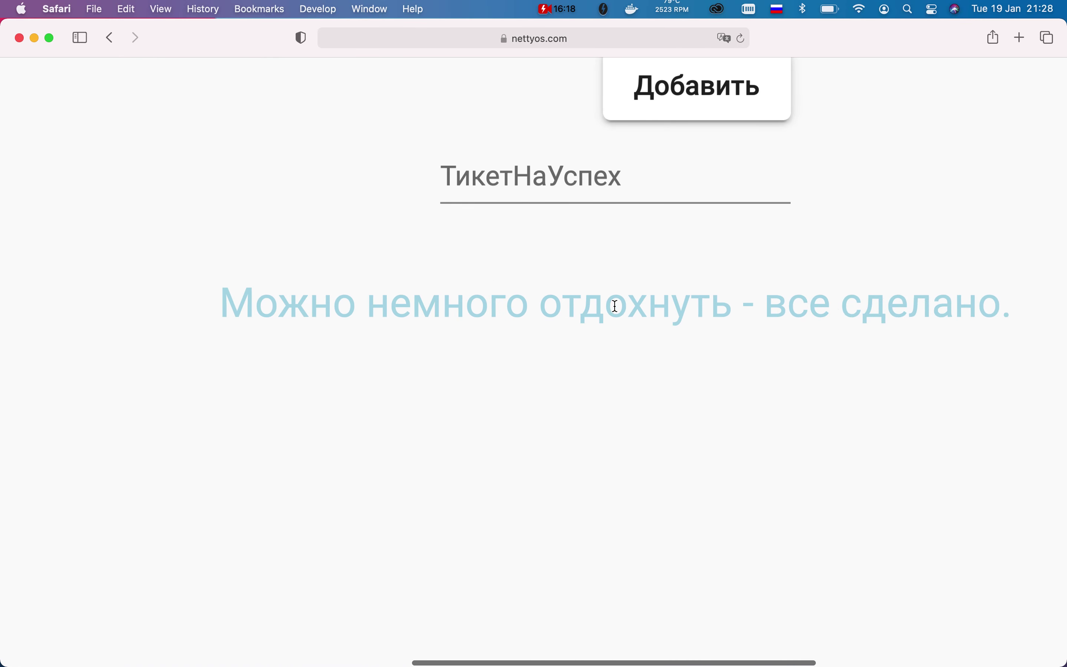
{"action": "scroll", "coordinate": [436, 336], "scroll_direction": "down", "scroll_amount": 5}
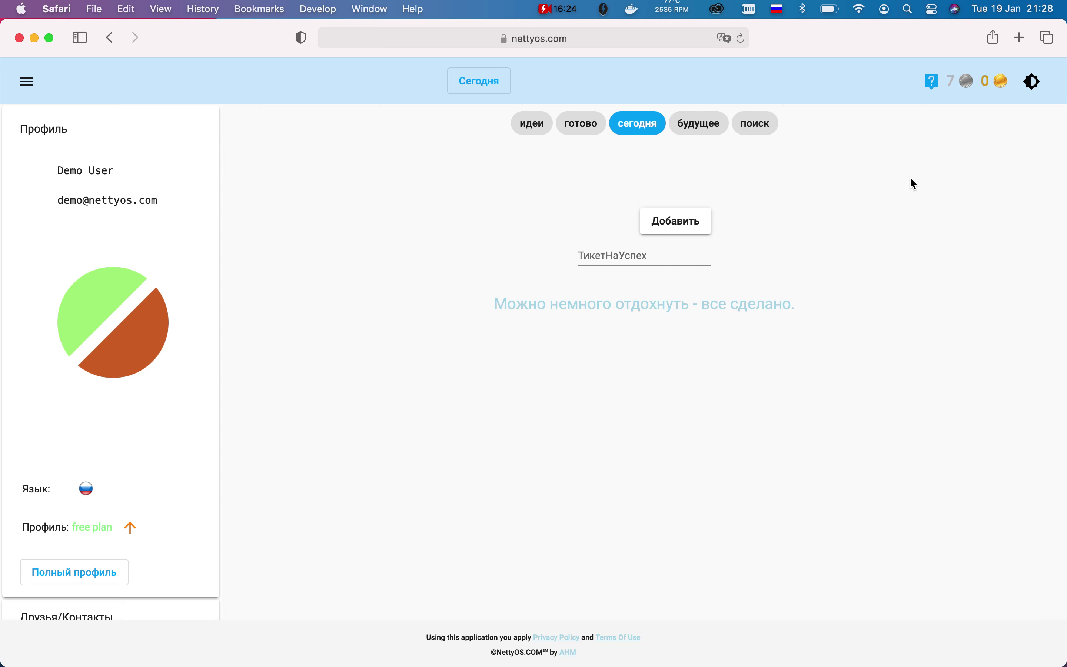
Switch the interface to the dark theme and open the Личный Коуч recommendations
{"action": "left_click", "coordinate": [935, 82]}
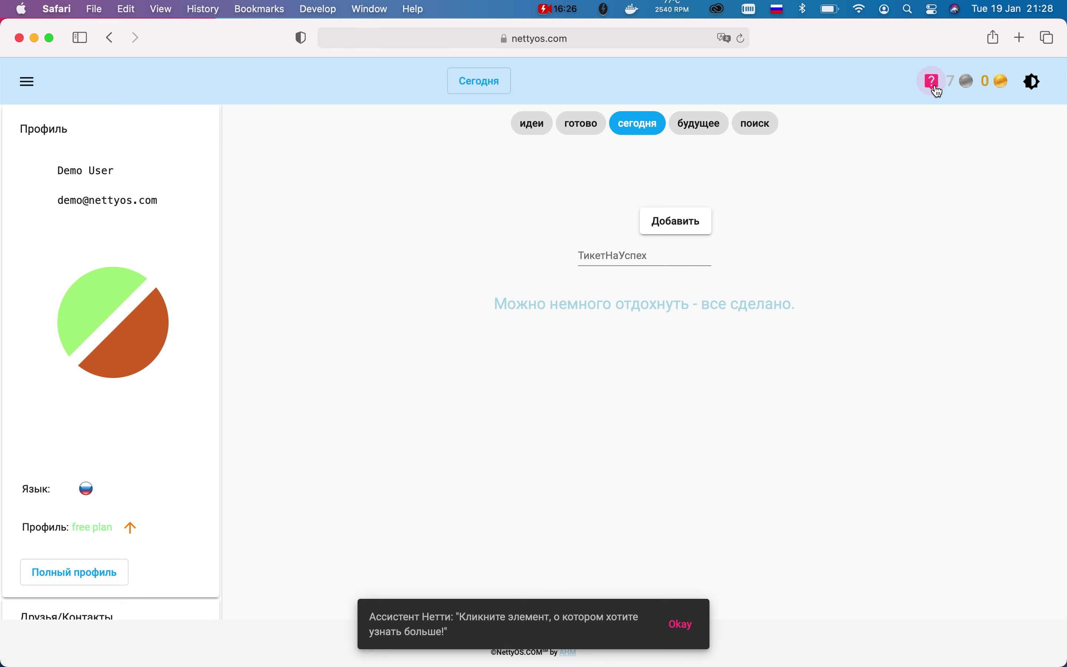
{"action": "left_click", "coordinate": [1032, 83]}
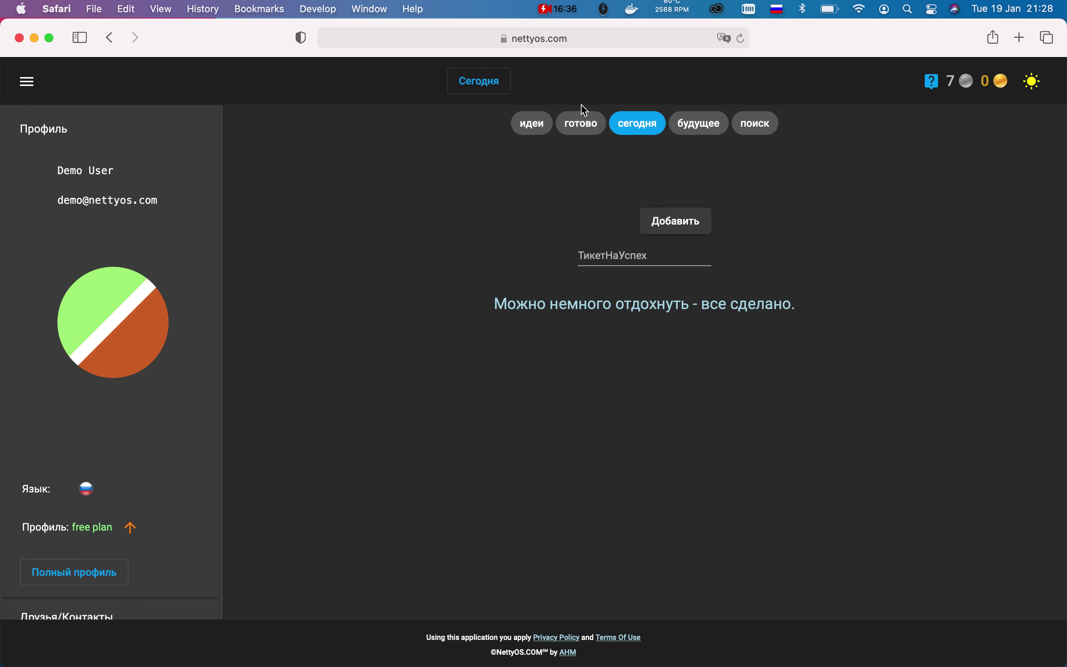
{"action": "left_click", "coordinate": [27, 81]}
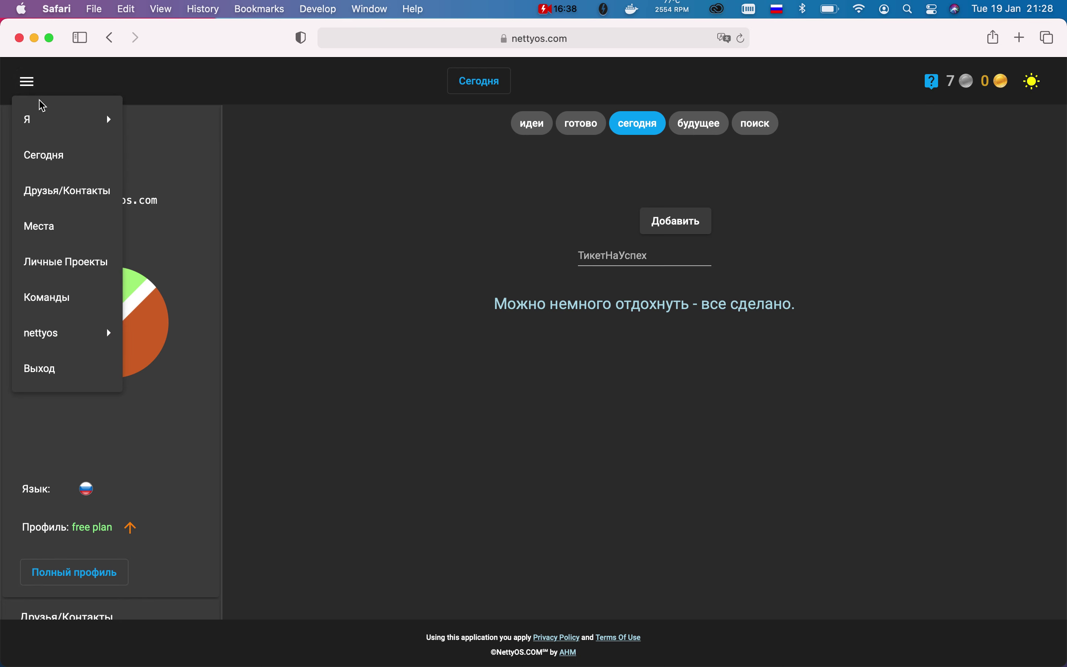
{"action": "mouse_move", "coordinate": [52, 126]}
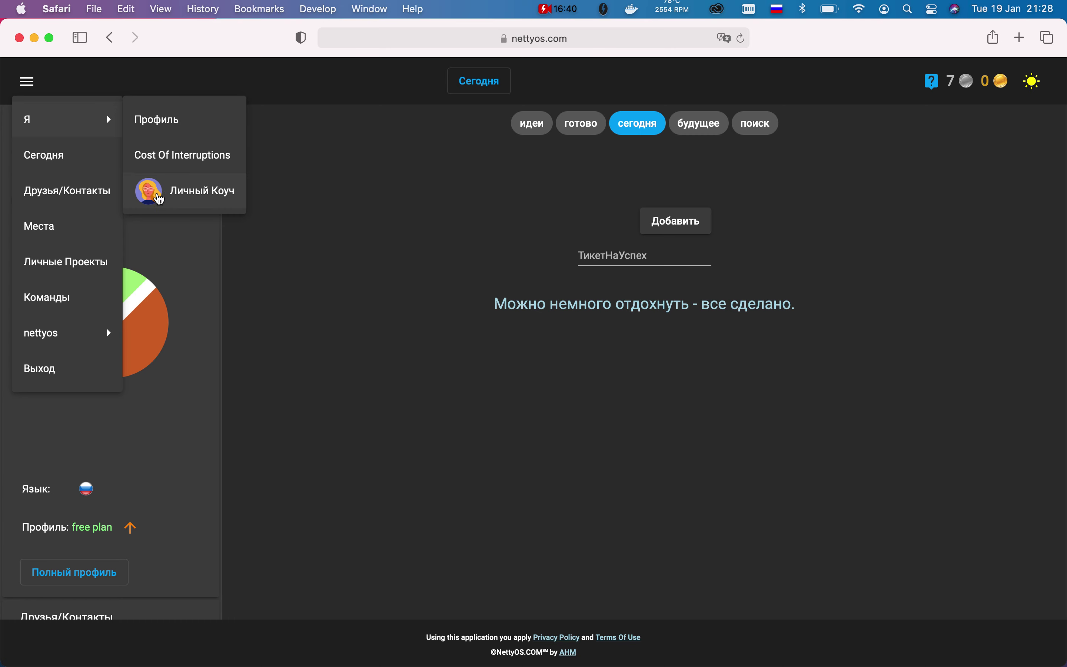
{"action": "left_click", "coordinate": [212, 198]}
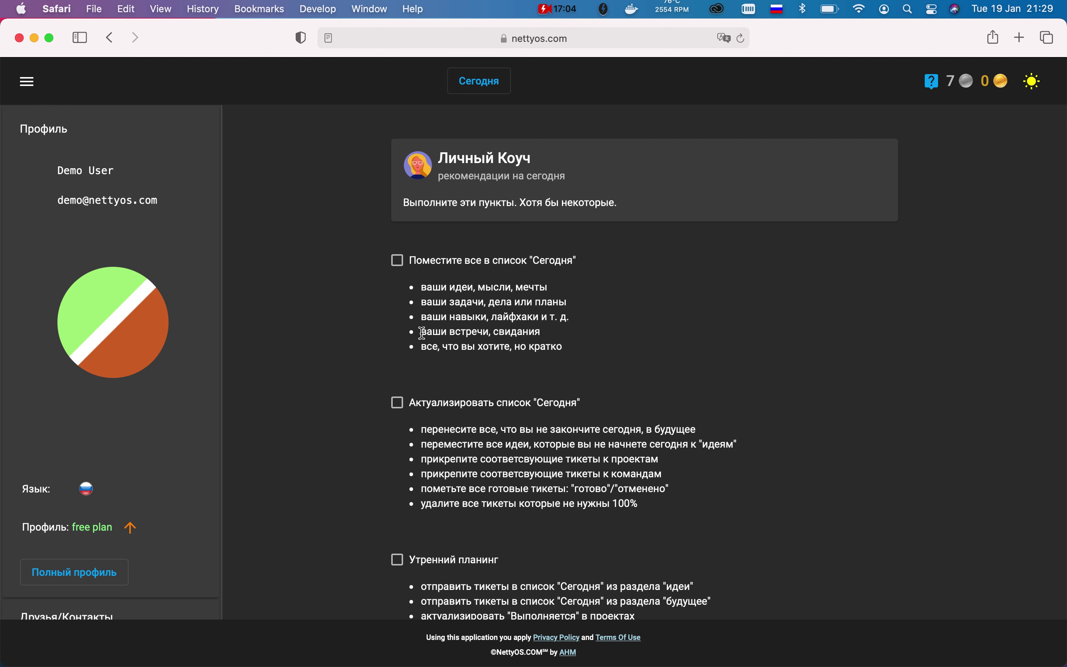
Check off all five Личный Коуч recommendations, from Поместите все в список "Сегодня" to Использовать nettyos как Командный Центр, and return to the Сегодня list
{"action": "left_click", "coordinate": [397, 261]}
{"action": "scroll", "coordinate": [368, 260], "scroll_direction": "down", "scroll_amount": 3}
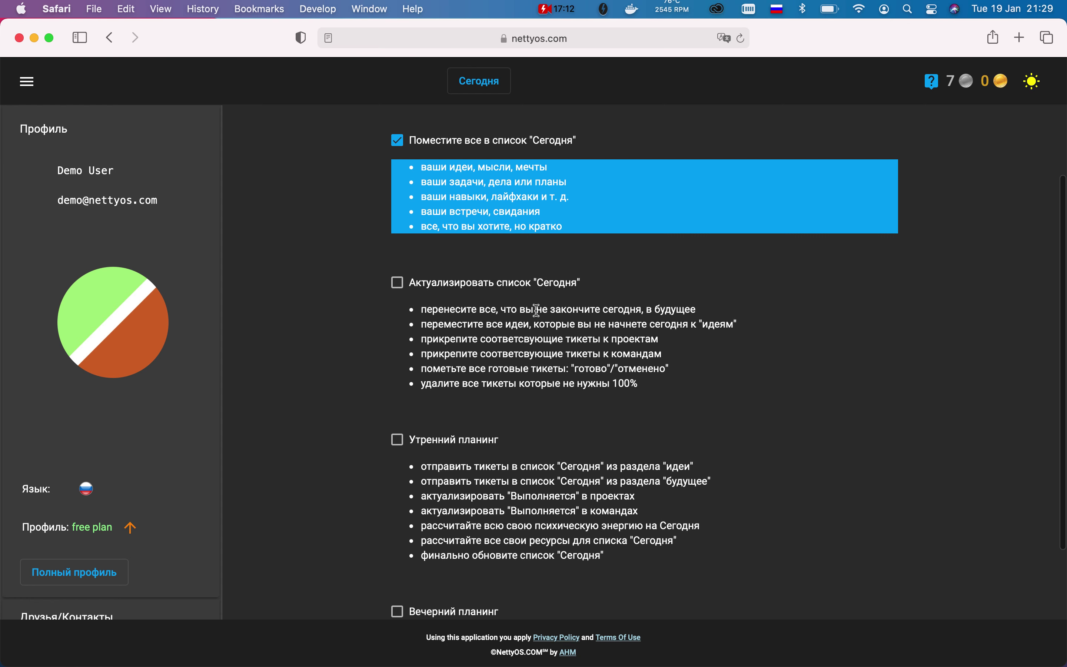
{"action": "scroll", "coordinate": [346, 308], "scroll_direction": "up", "scroll_amount": 1}
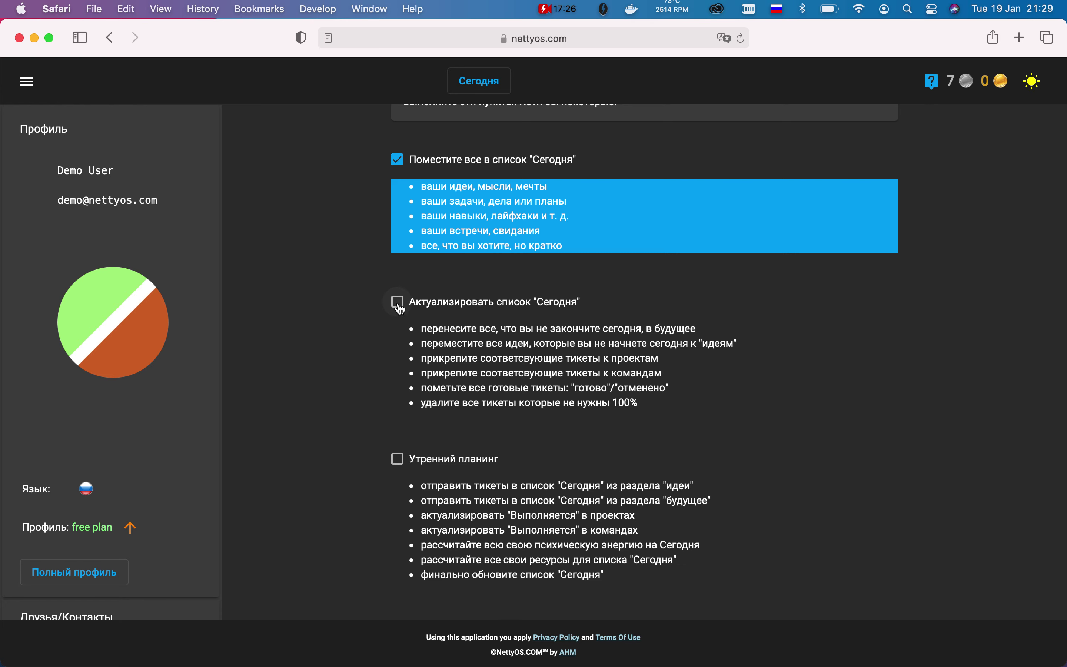
{"action": "left_click", "coordinate": [398, 304]}
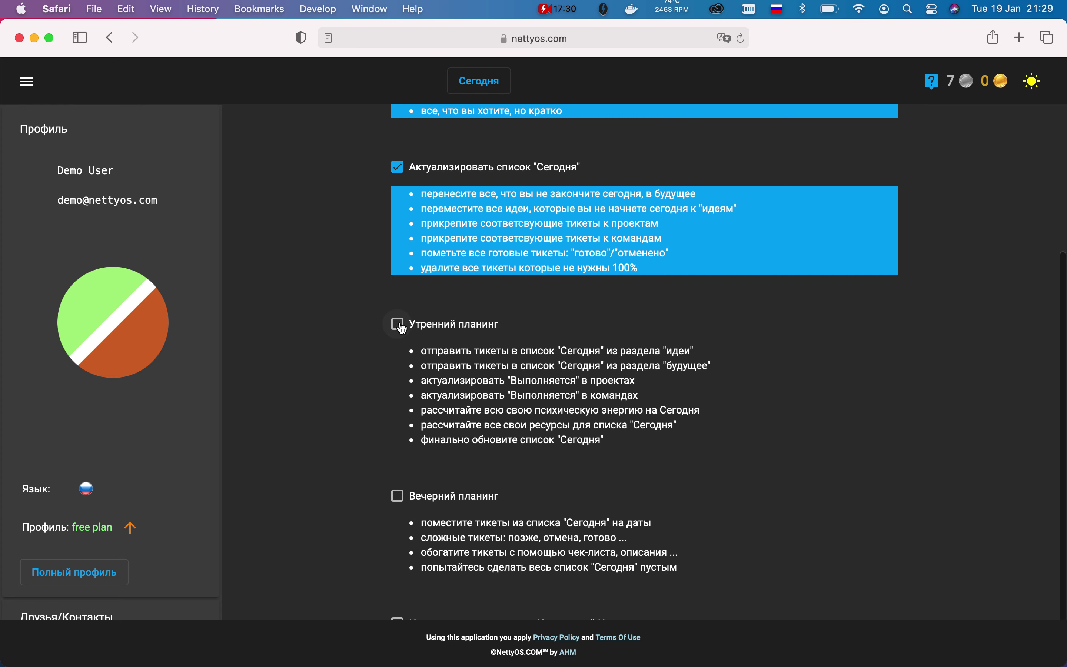
{"action": "left_click", "coordinate": [398, 325]}
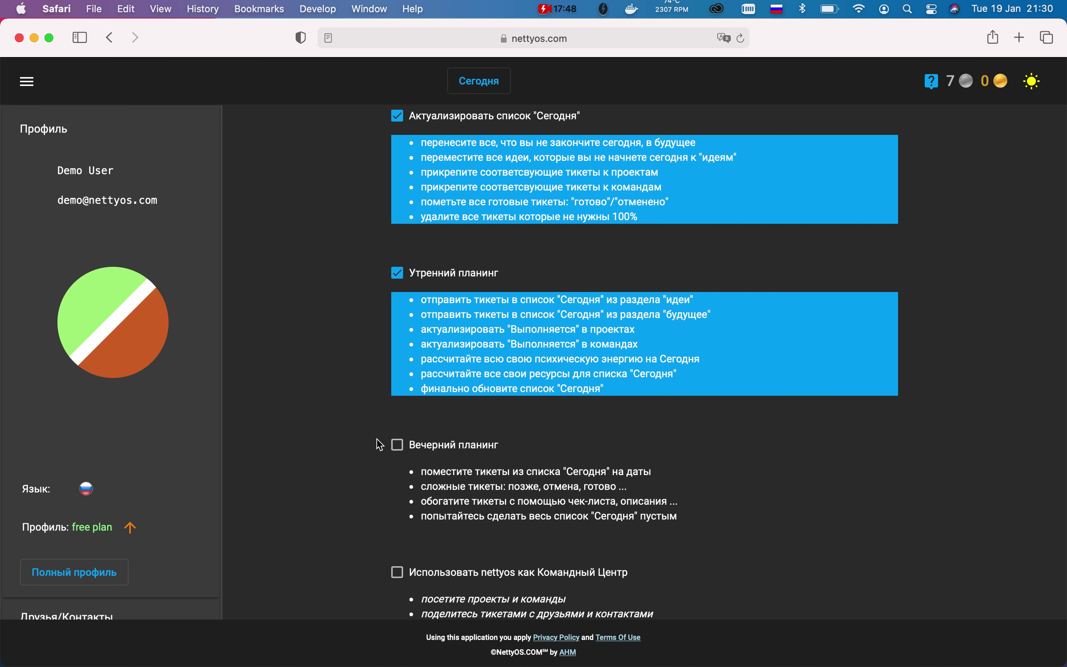
{"action": "left_click", "coordinate": [399, 445]}
{"action": "scroll", "coordinate": [361, 437], "scroll_direction": "down", "scroll_amount": 2}
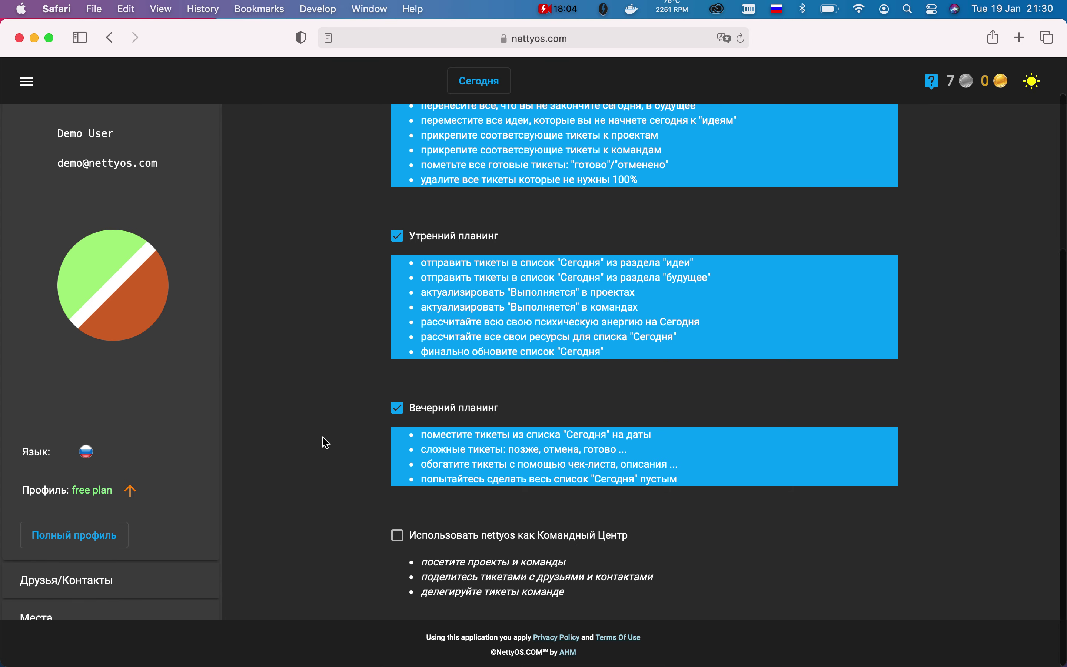
{"action": "left_click", "coordinate": [397, 536]}
{"action": "scroll", "coordinate": [299, 455], "scroll_direction": "down", "scroll_amount": 1}
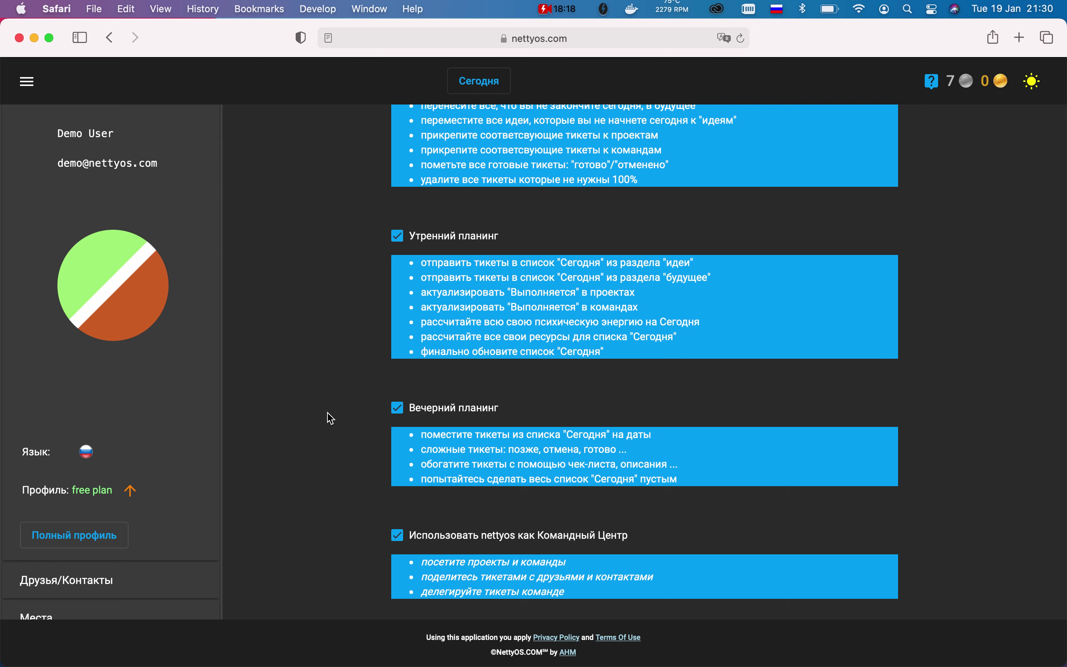
{"action": "scroll", "coordinate": [330, 419], "scroll_direction": "up", "scroll_amount": 6}
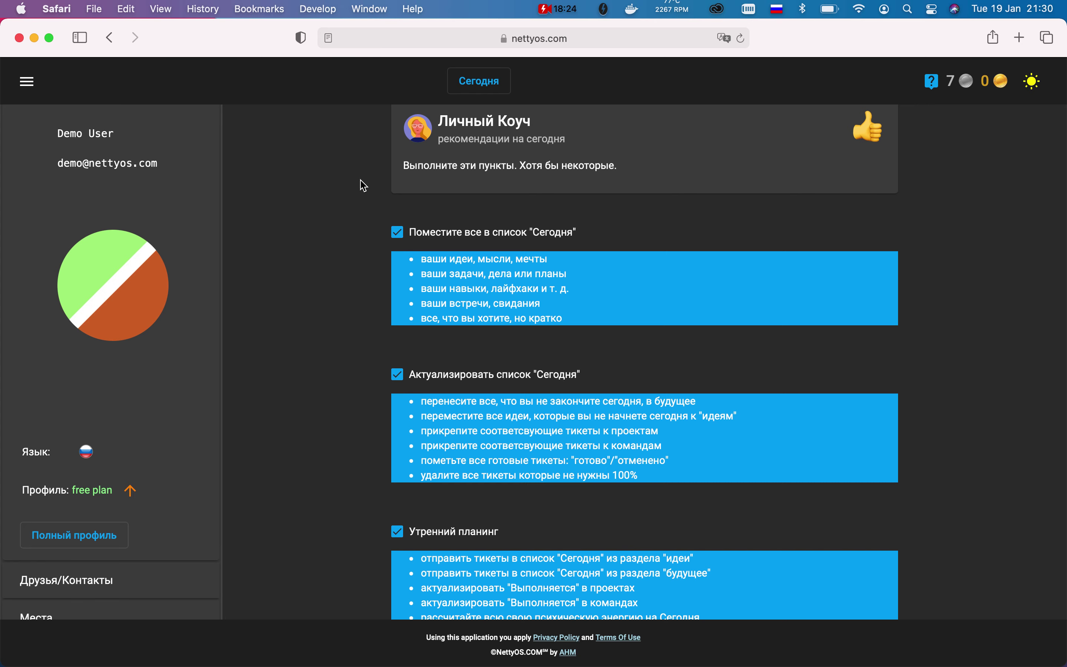
{"action": "scroll", "coordinate": [362, 185], "scroll_direction": "up", "scroll_amount": 1}
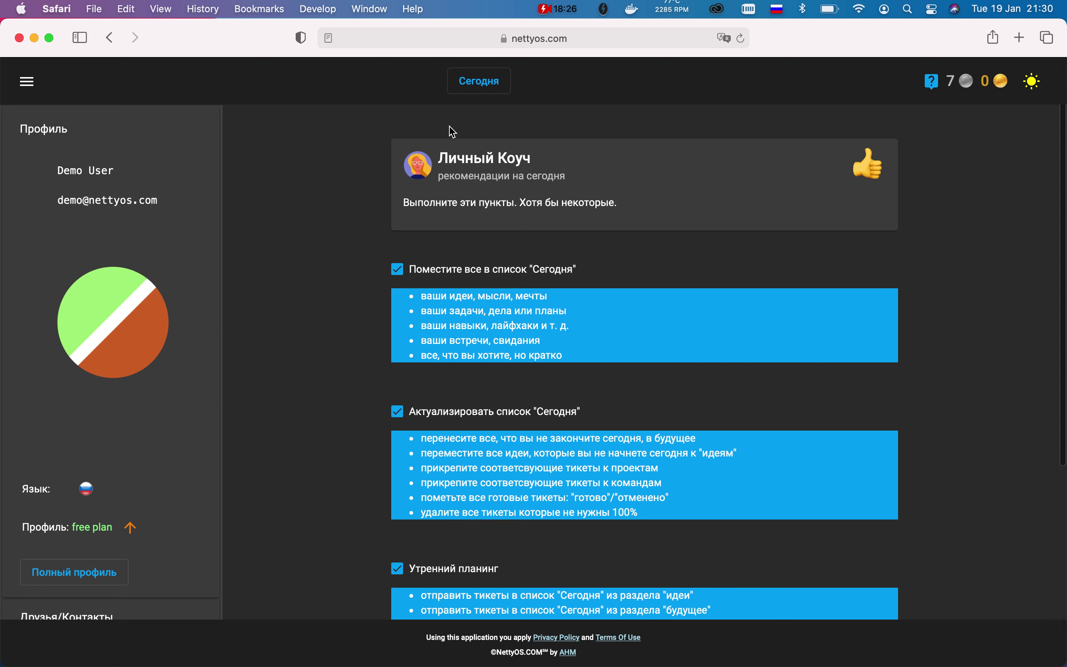
{"action": "left_click", "coordinate": [480, 92]}
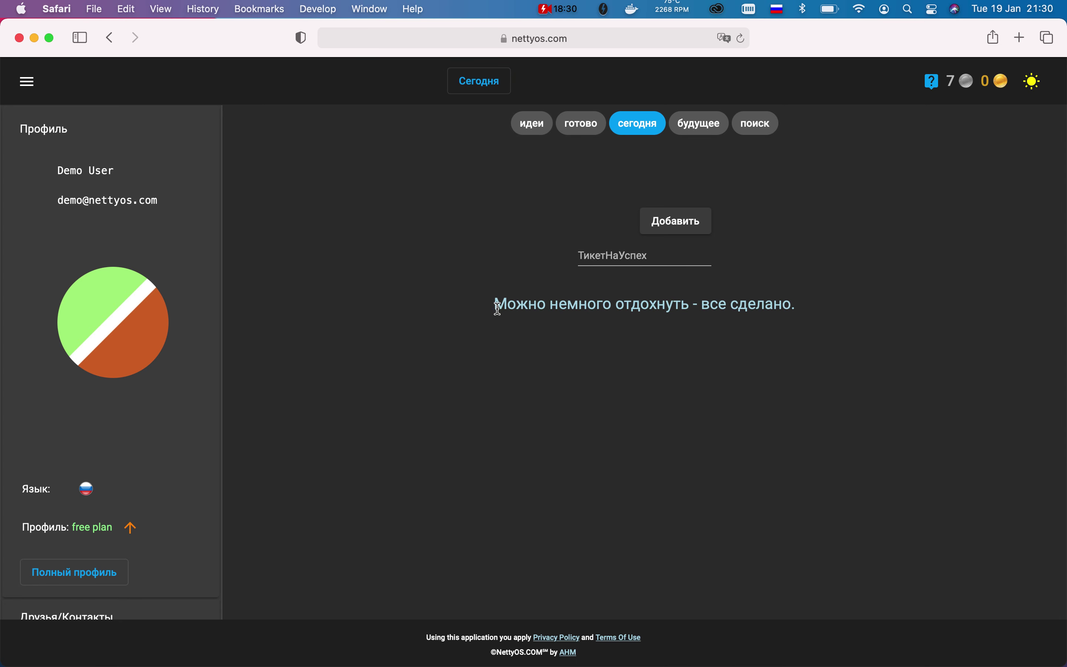
{"action": "scroll", "coordinate": [527, 296], "scroll_direction": "up", "scroll_amount": 1}
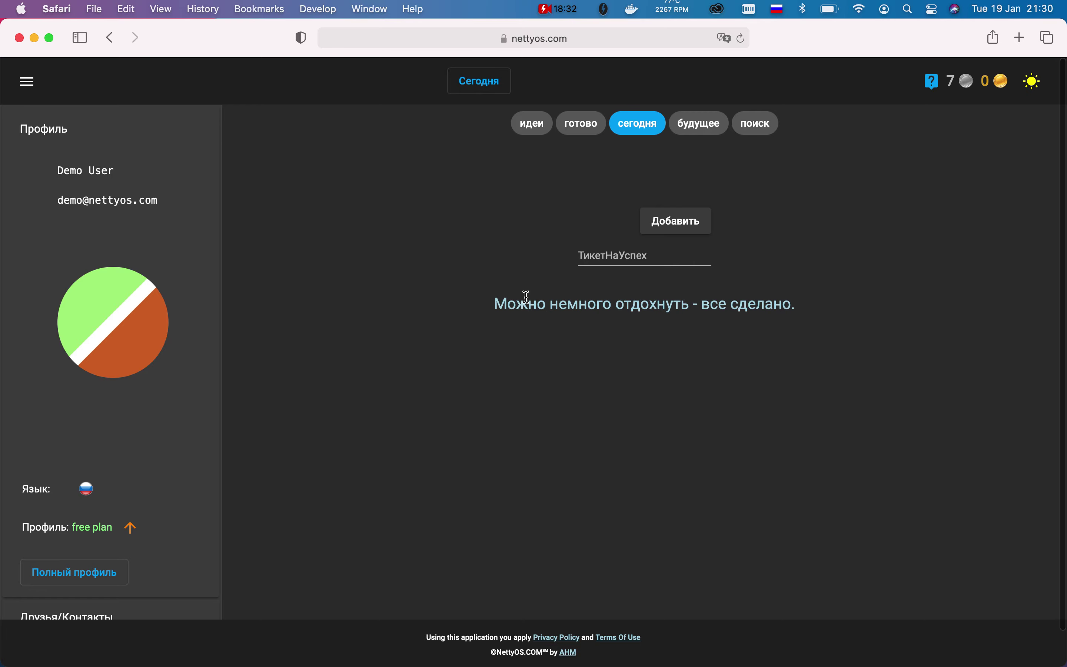
{"action": "scroll", "coordinate": [527, 297], "scroll_direction": "up", "scroll_amount": 5}
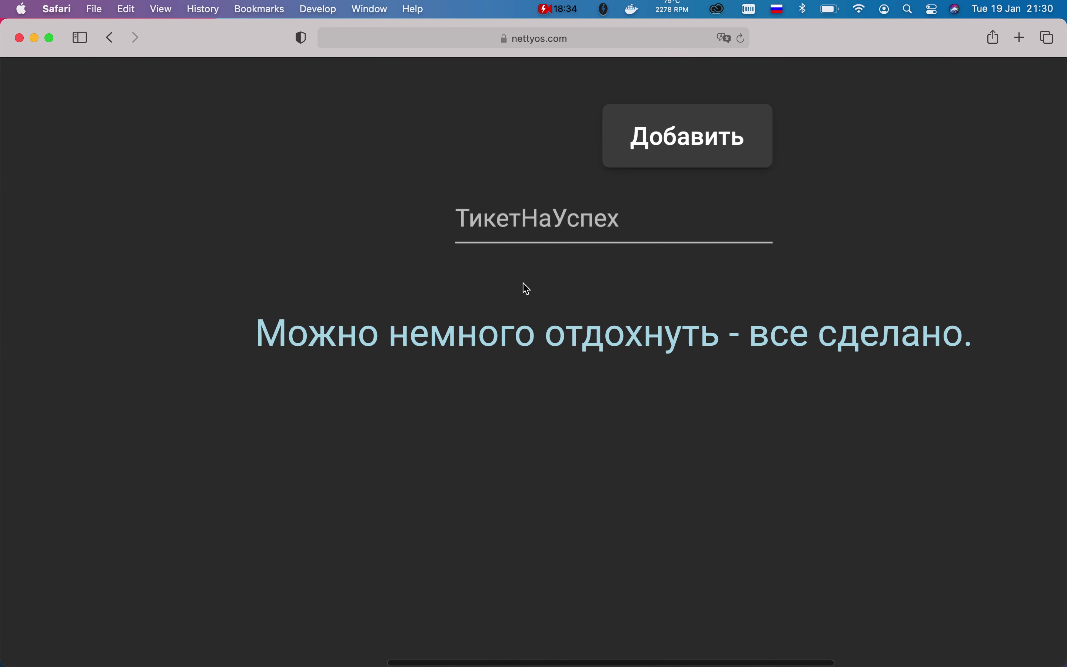
{"action": "scroll", "coordinate": [527, 289], "scroll_direction": "right", "scroll_amount": 3}
{"action": "scroll", "coordinate": [526, 289], "scroll_direction": "down", "scroll_amount": 6}
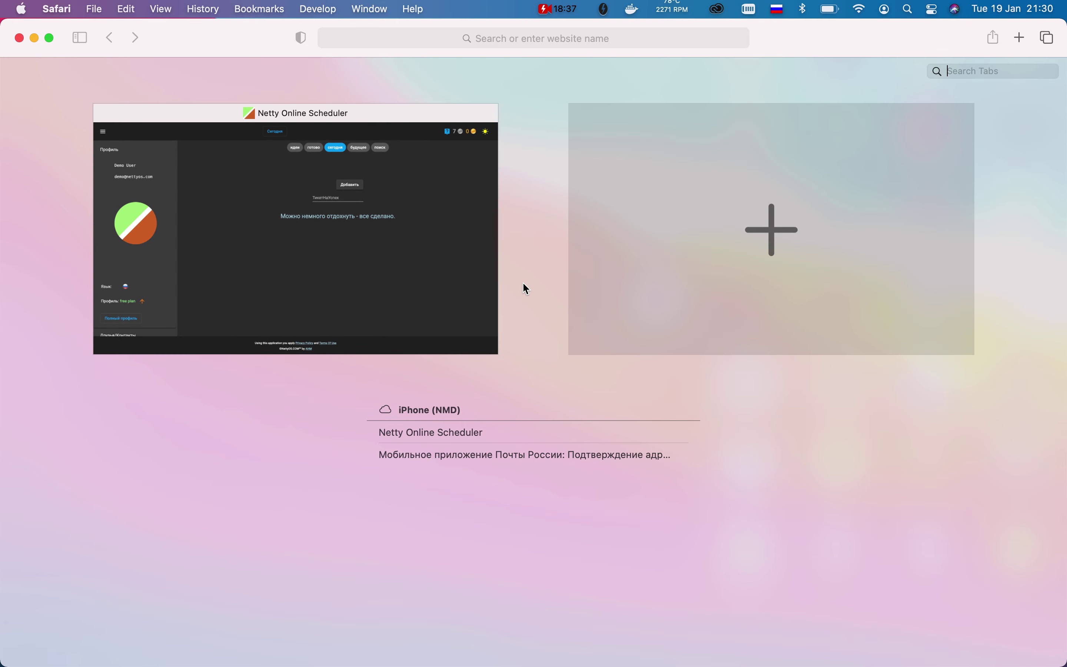
{"action": "left_click", "coordinate": [432, 306]}
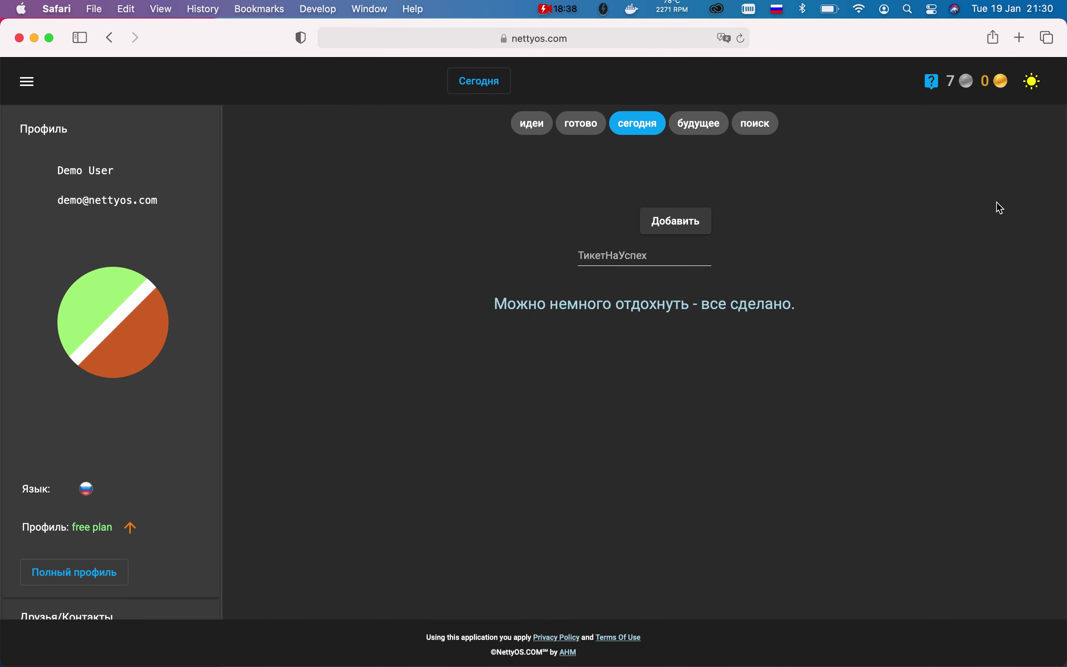
Switch the interface back to the light theme
{"action": "left_click", "coordinate": [1040, 88]}
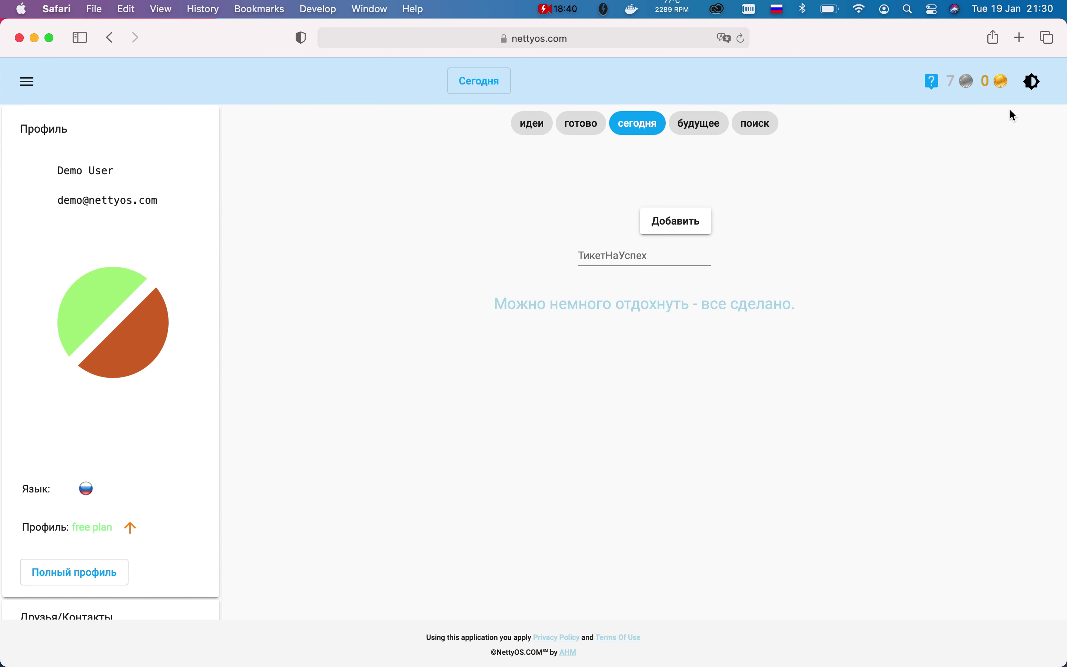
{"action": "left_click", "coordinate": [1032, 82]}
{"action": "left_click", "coordinate": [1032, 82]}
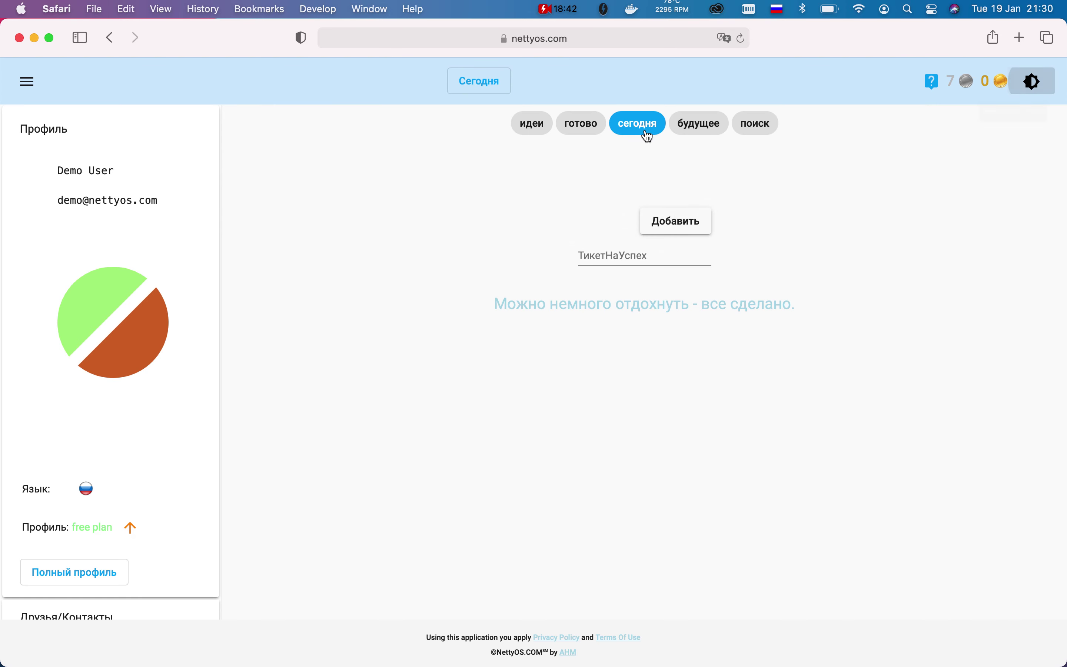
Switch the interface language to English and back to Russian
{"action": "left_click", "coordinate": [88, 489]}
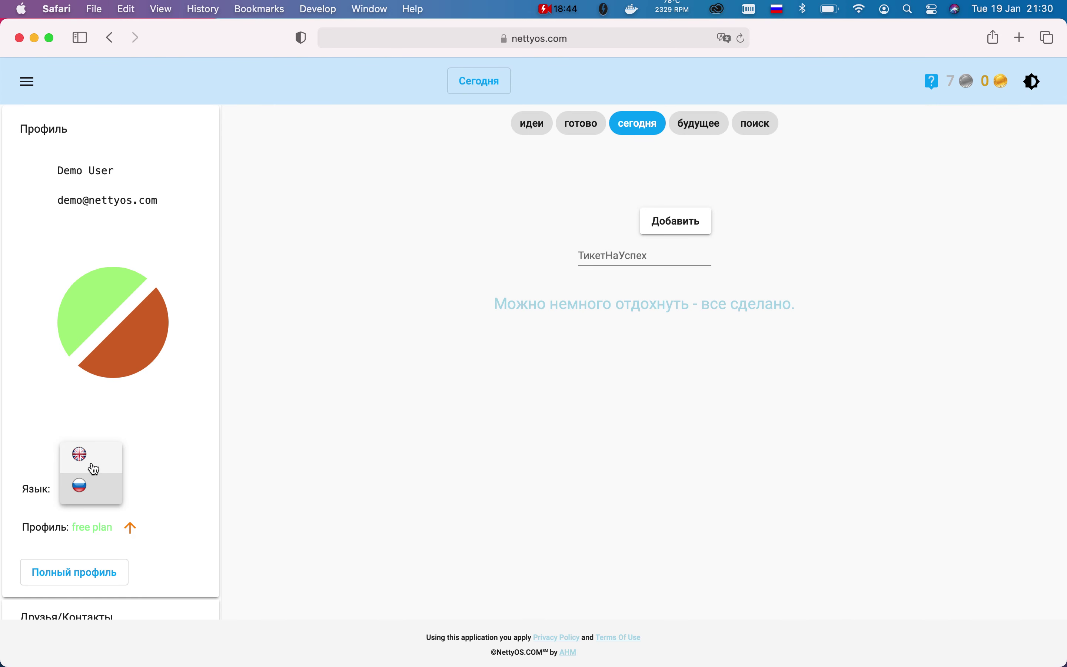
{"action": "left_click", "coordinate": [94, 469]}
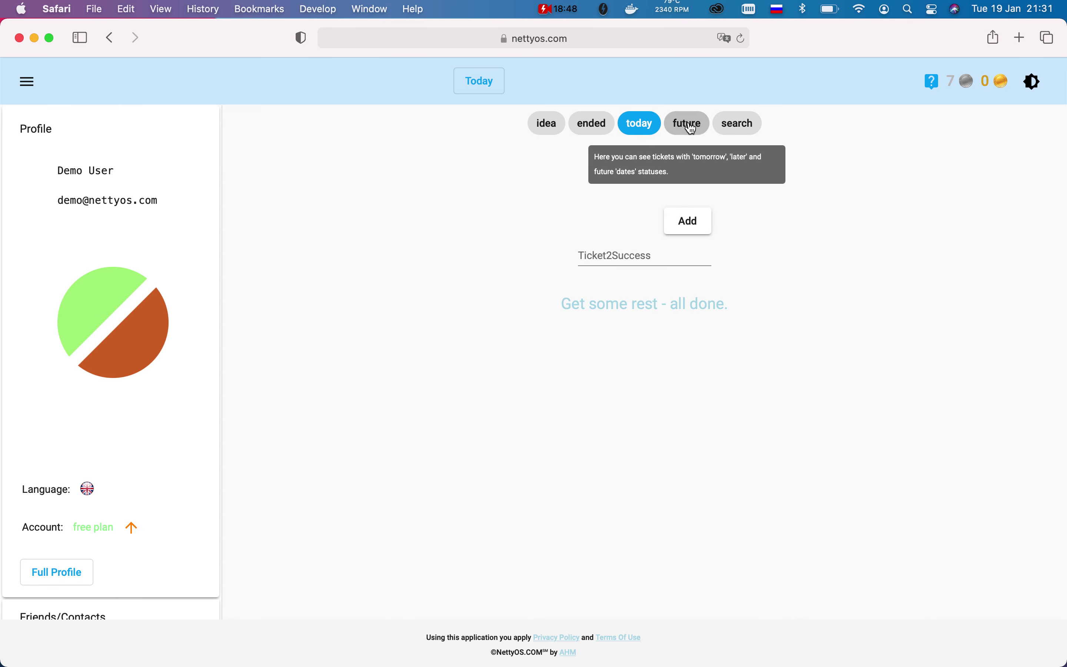
{"action": "left_click", "coordinate": [86, 489]}
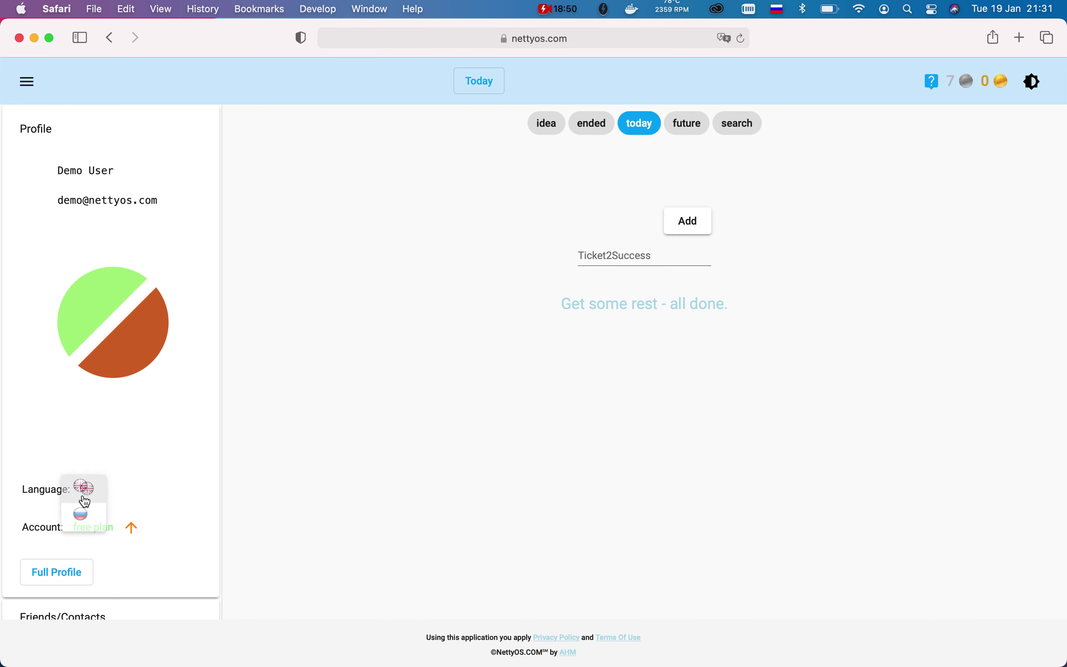
{"action": "left_click", "coordinate": [89, 521]}
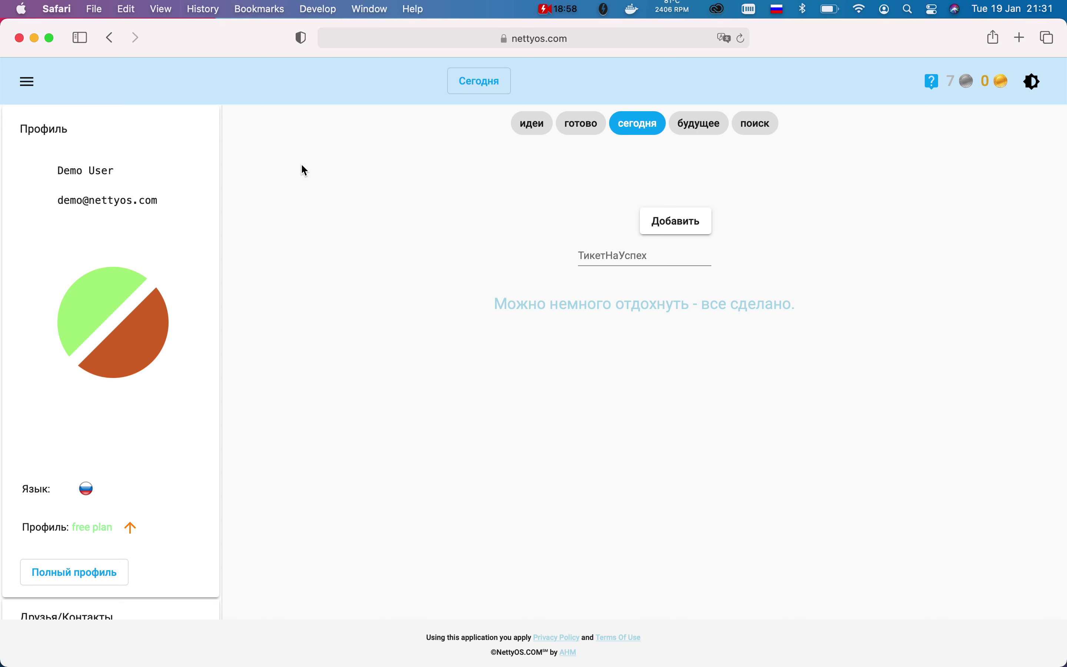
{"action": "left_click", "coordinate": [814, 237]}
{"action": "left_click", "coordinate": [556, 12]}
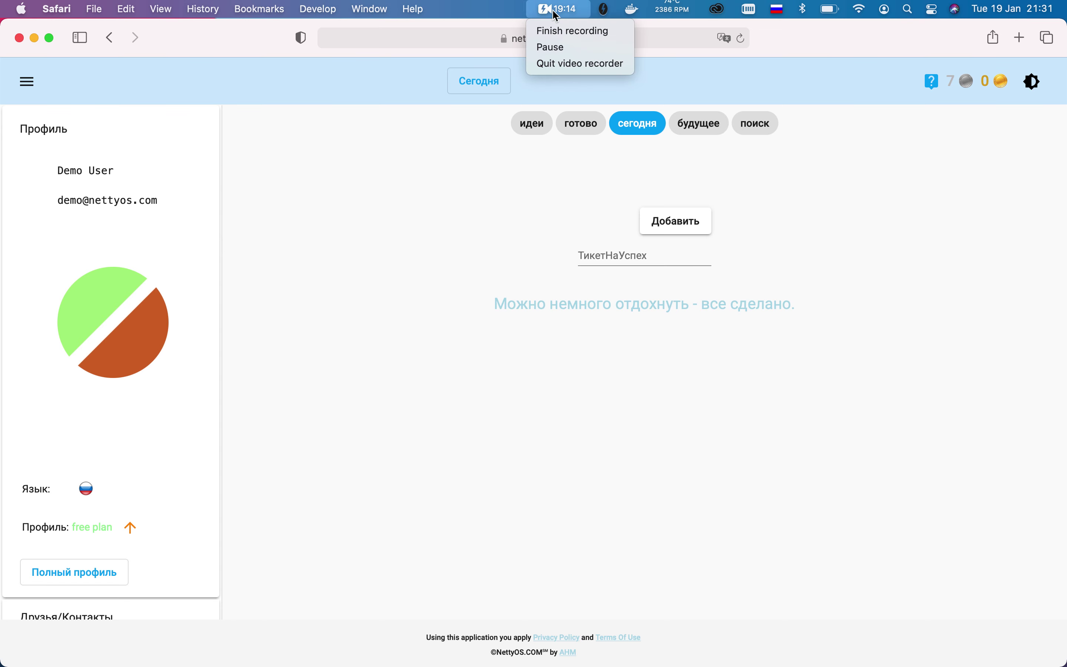